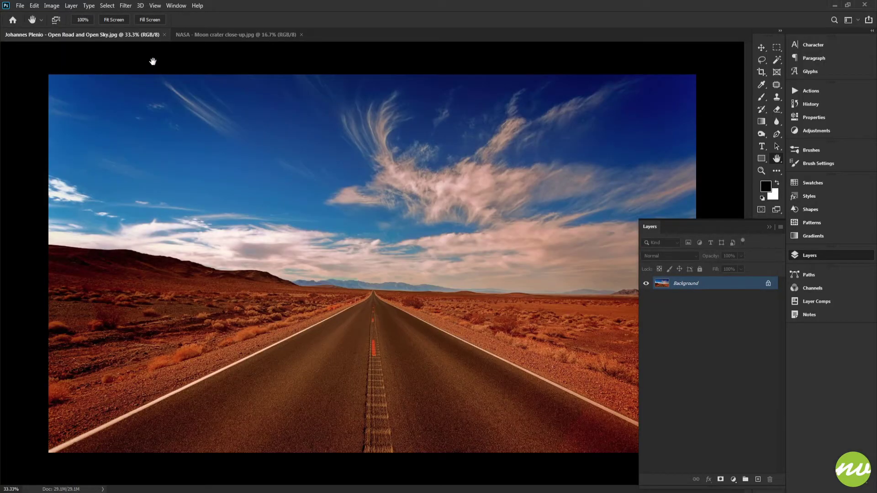
Step: Fit the road photo in view and duplicate the Background layer as Background copy
left_click(176, 35)
left_click(133, 34)
scroll(424, 296, "up", 8)
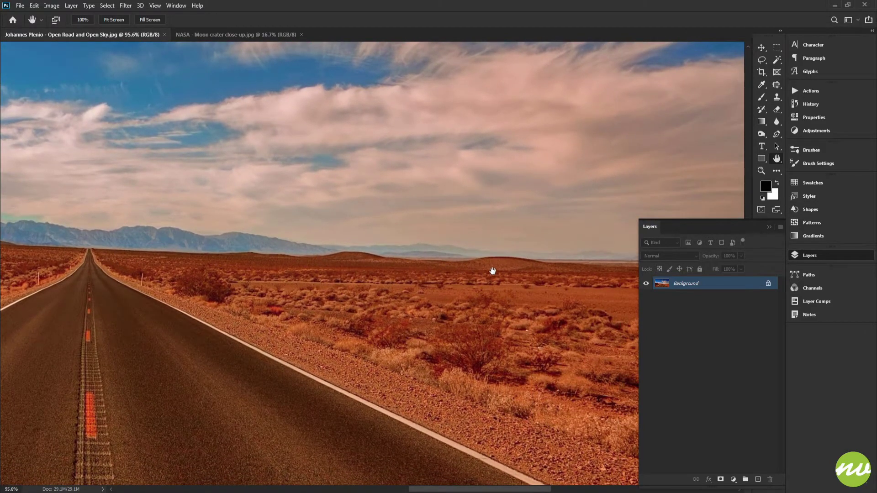
left_click_drag(493, 271, 451, 274)
key("ctrl+0")
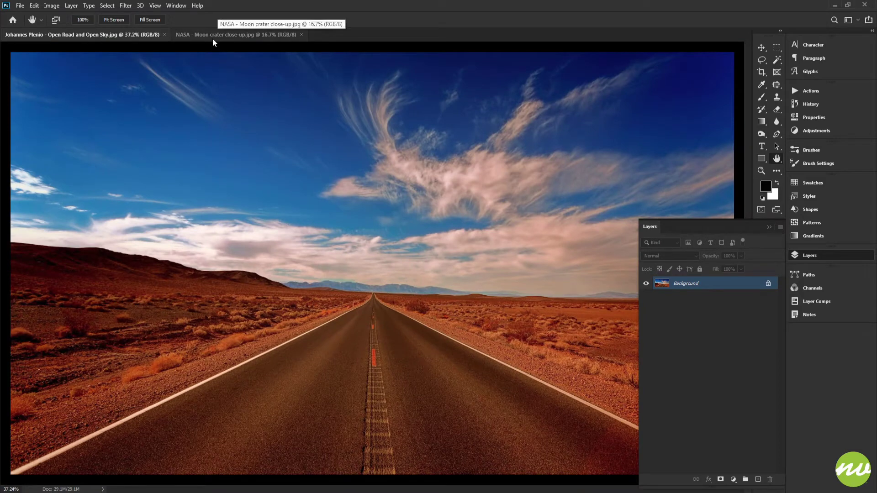
left_click_drag(684, 286, 758, 480)
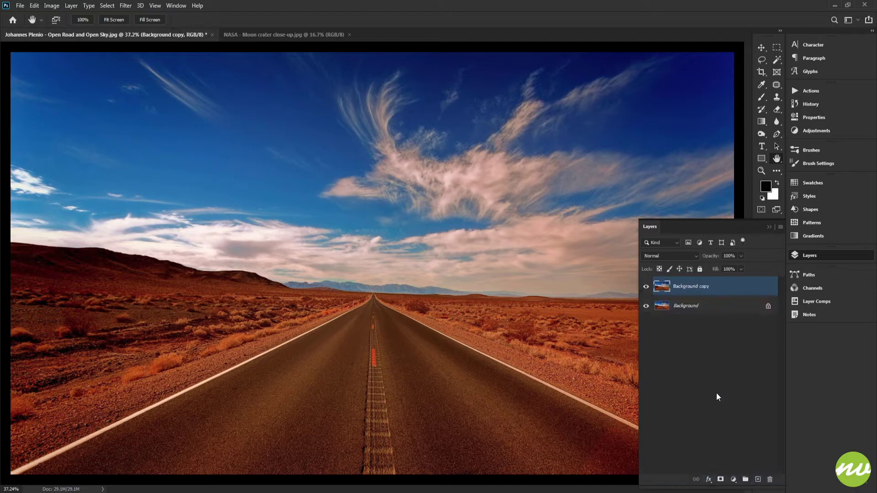
Step: Add a black Solid Color fill layer just above the original Background
left_click(689, 309)
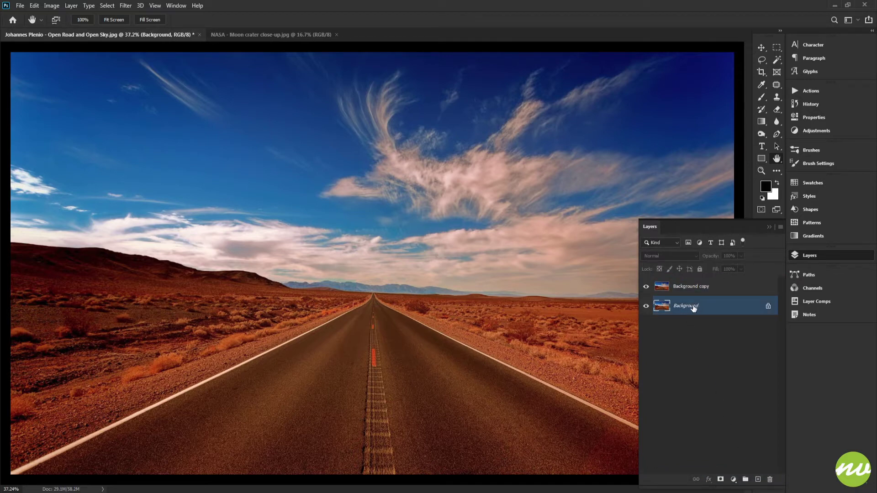
left_click(734, 480)
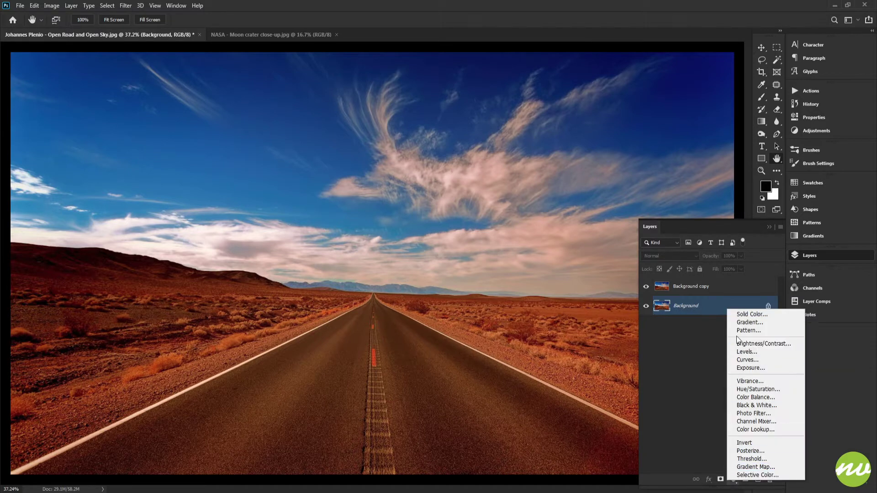
left_click(744, 314)
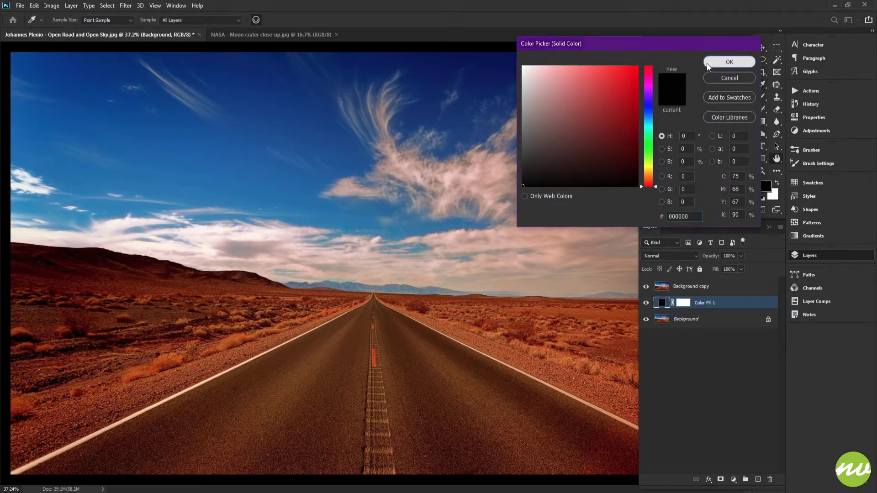
left_click(707, 63)
Step: Select Background copy and toggle its visibility to check the black fill beneath
left_click(667, 288)
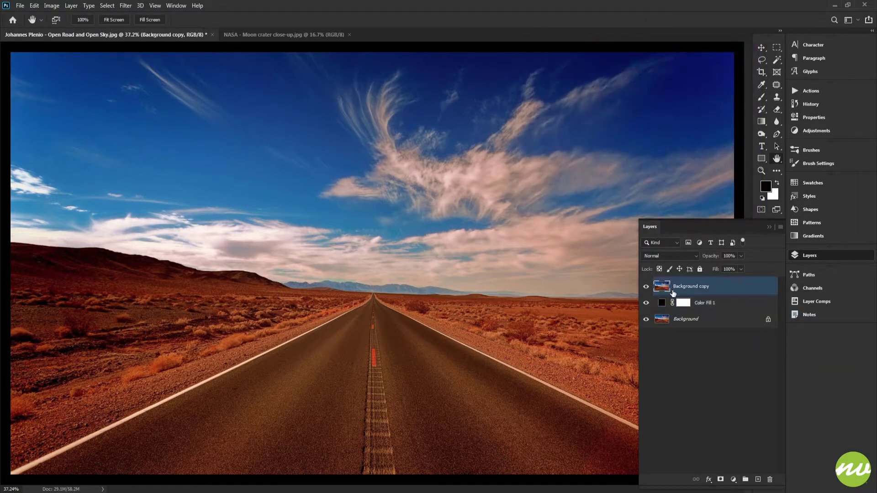
left_click(646, 288)
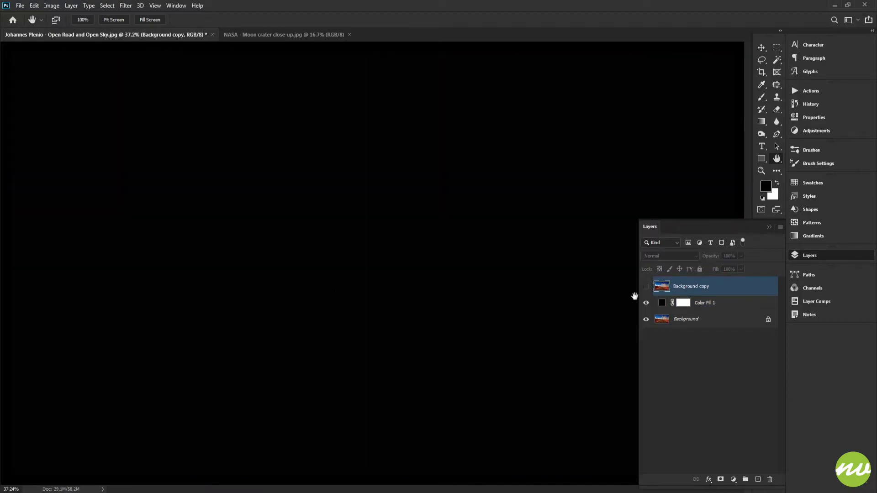
left_click(646, 287)
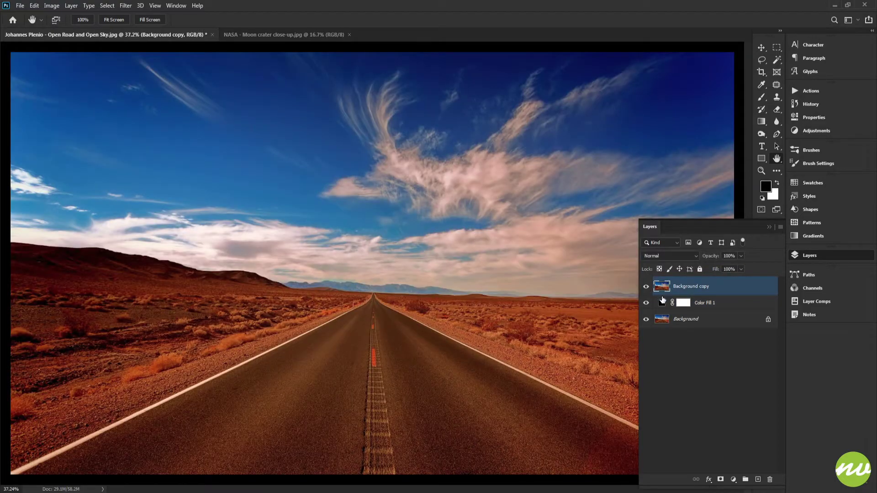
scroll(202, 287, "up", 6)
left_click_drag(245, 307, 242, 238)
left_click_drag(346, 264, 247, 260)
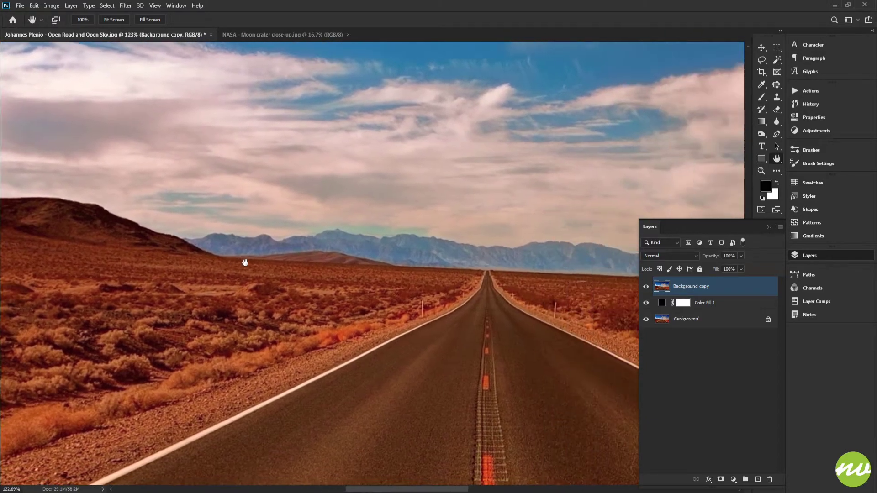
left_click_drag(435, 258, 491, 280)
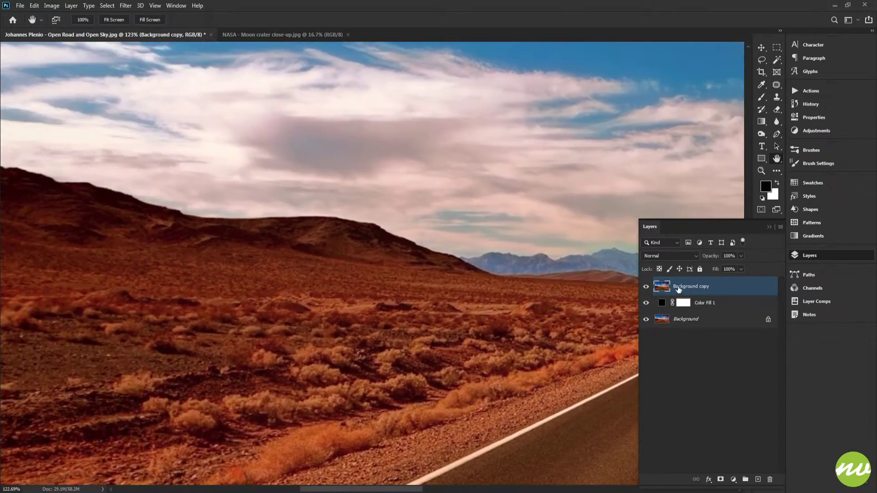
Step: Add a white layer mask to Background copy and choose a softer-edged Brush
left_click(720, 480)
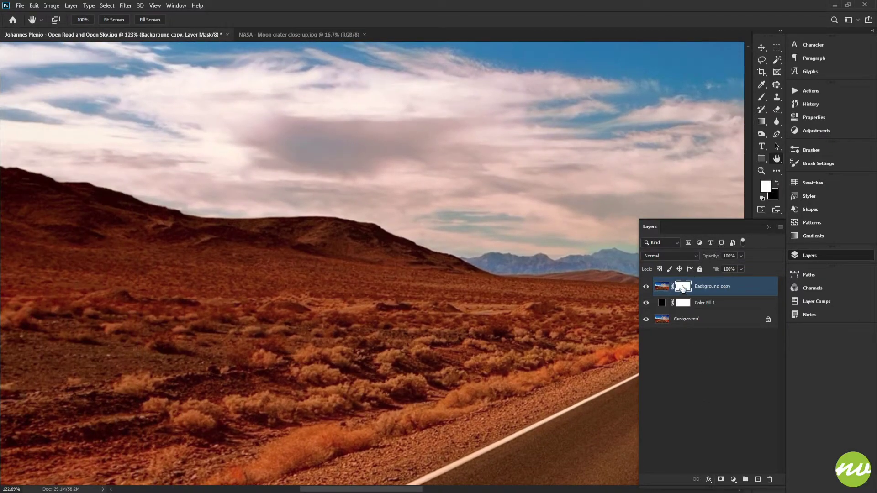
key("b")
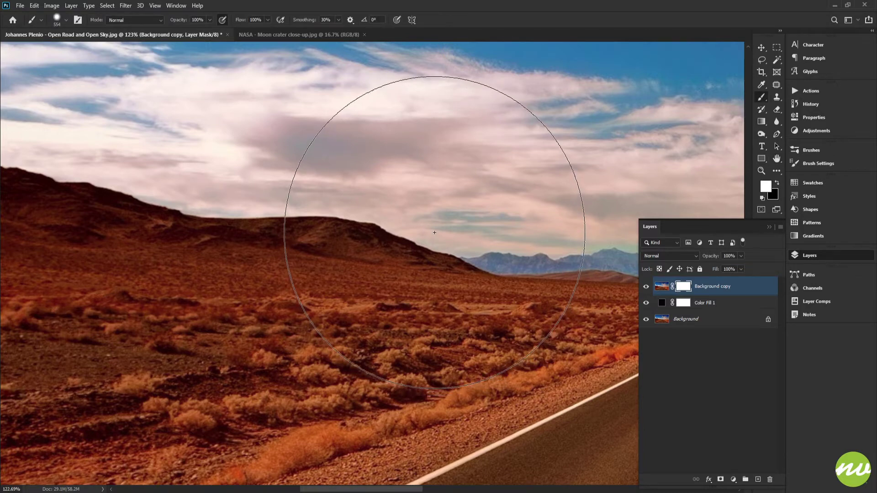
left_click_drag(434, 221, 354, 232)
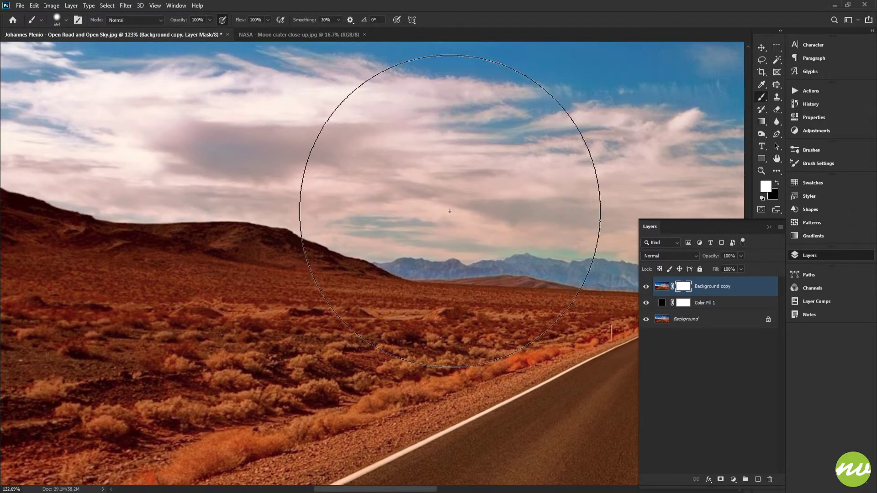
right_click(562, 166)
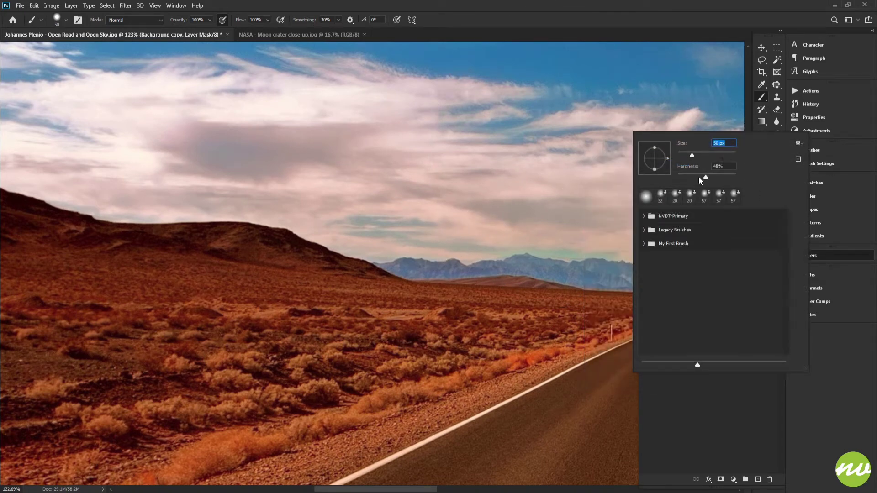
left_click_drag(699, 179, 681, 178)
mouse_move(367, 265)
left_mouse_down()
mouse_move(419, 302)
mouse_move(356, 286)
left_mouse_up()
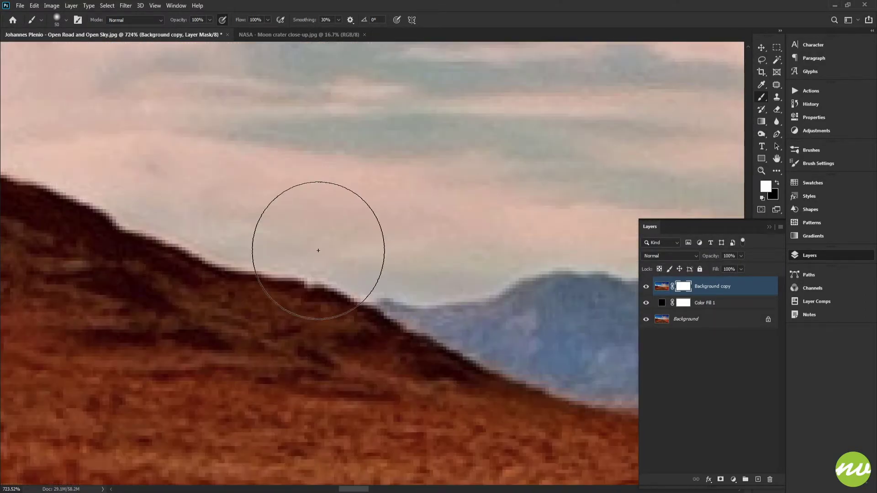
Step: With black as foreground, test-paint the mask and resize the brush to 30 px at 65% hardness
key("x")
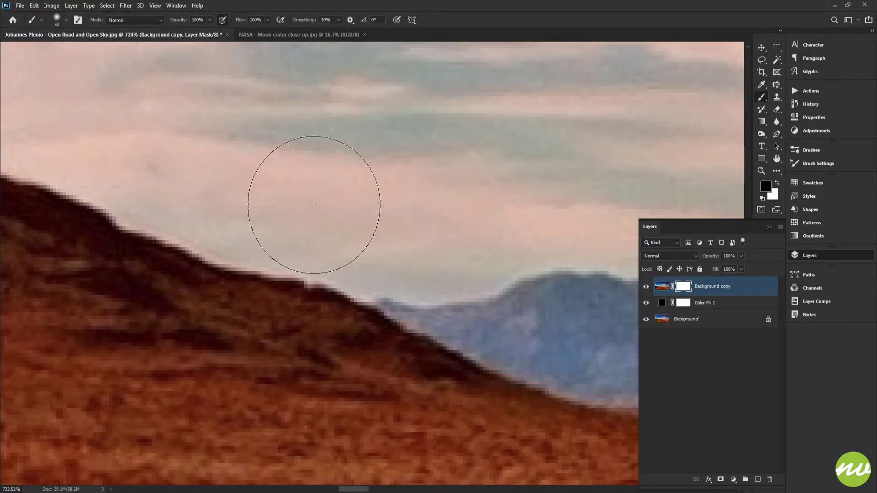
left_click_drag(311, 198, 420, 243)
key("ctrl+z")
right_click(593, 180)
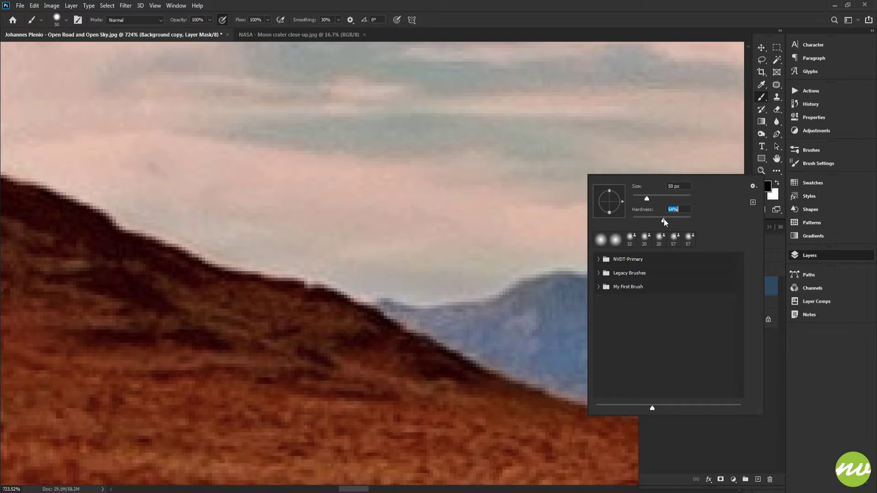
left_click_drag(666, 219, 669, 218)
left_click_drag(432, 214, 399, 215)
left_click_drag(395, 250, 245, 215)
key("ctrl+z")
Step: Open the detailed Brush Settings panel for the tip, with 10% spacing
left_click_drag(447, 220, 187, 190)
left_click_drag(447, 200, 378, 200)
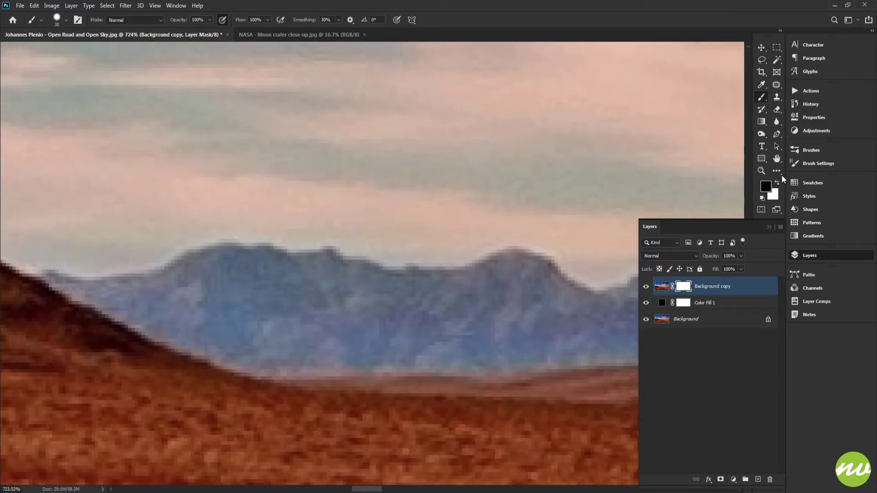
left_click(808, 162)
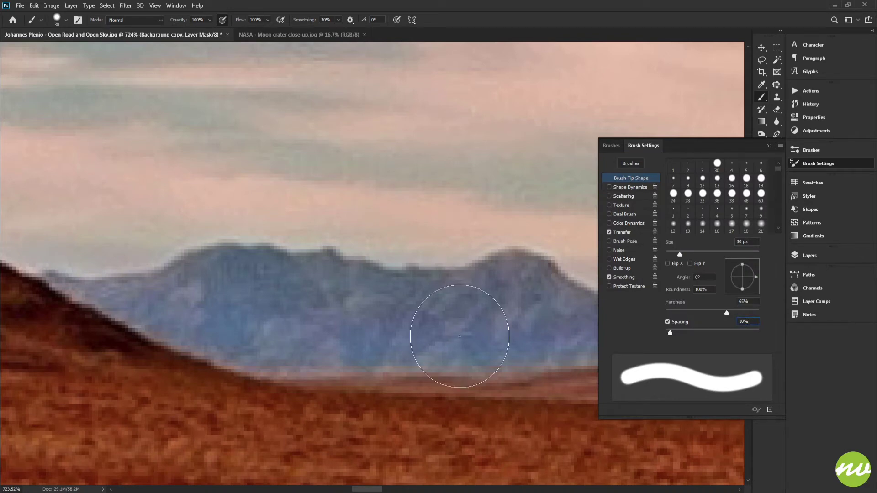
Step: Test a mask stroke across the mountains, undo it, and return to the Layers panel
left_click_drag(361, 315, 487, 317)
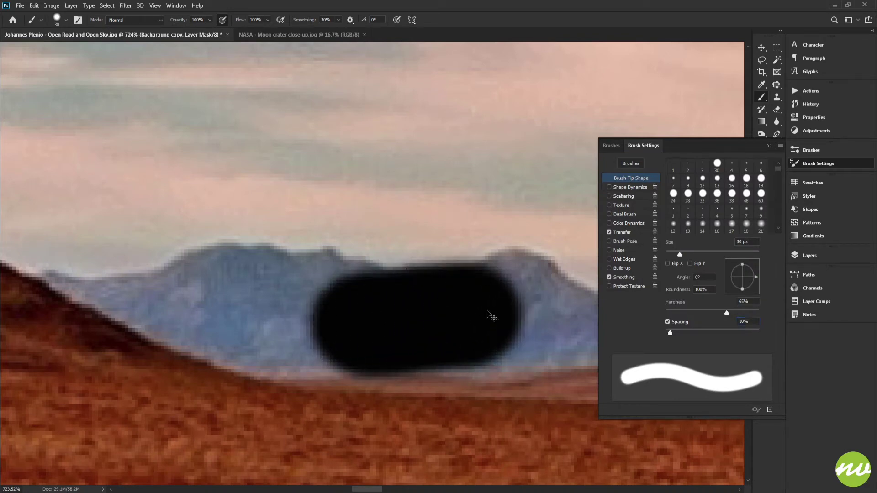
key("ctrl+z")
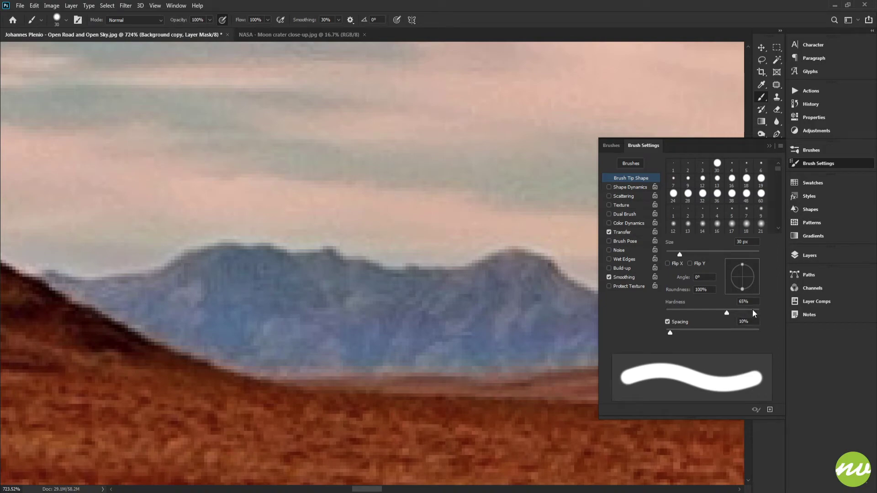
left_click(804, 256)
mouse_move(484, 324)
left_mouse_down()
mouse_move(327, 273)
mouse_move(156, 275)
left_mouse_up()
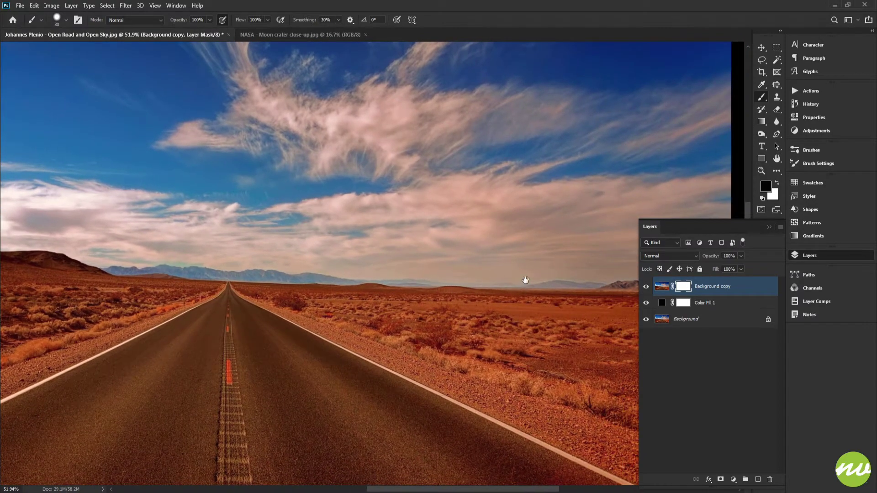
left_click_drag(524, 280, 338, 288)
left_click_drag(426, 291, 589, 231)
left_click_drag(454, 263, 401, 272)
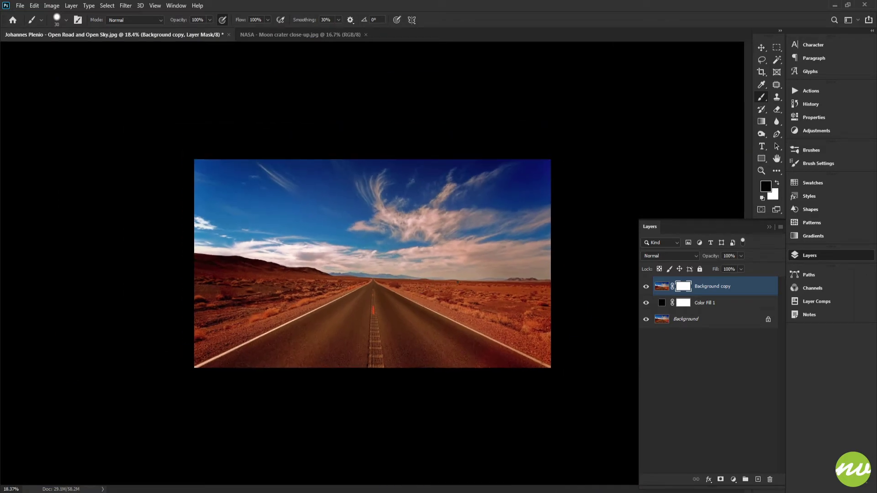
Step: Paint black on the mask along the horizon, hiding the sky from the left hill rightward
left_click_drag(229, 258, 507, 283)
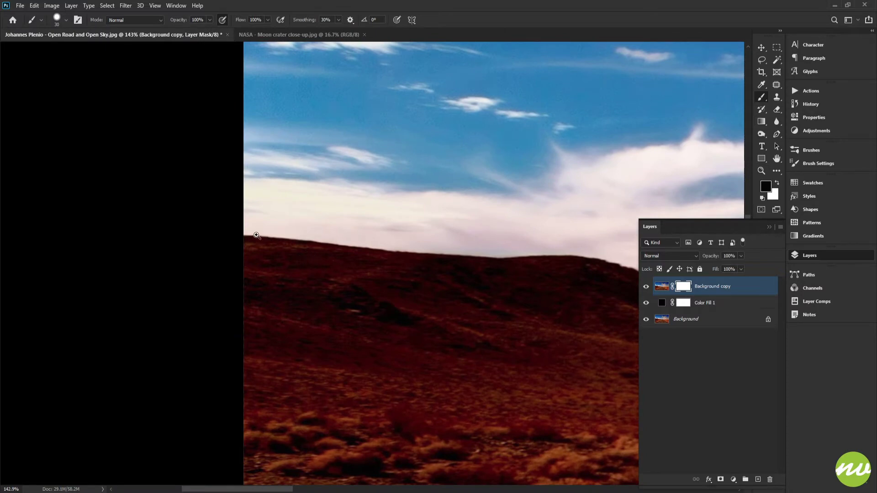
left_click_drag(256, 236, 289, 260)
left_click_drag(244, 208, 257, 231)
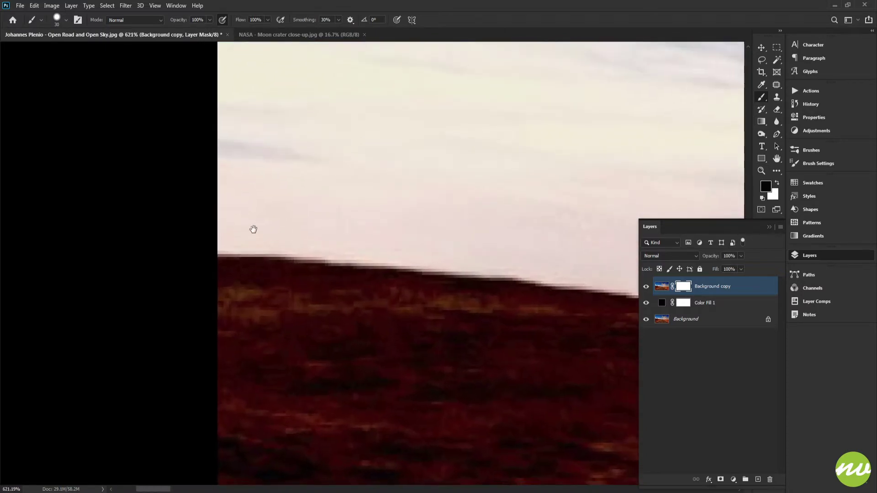
left_click_drag(213, 209, 468, 228)
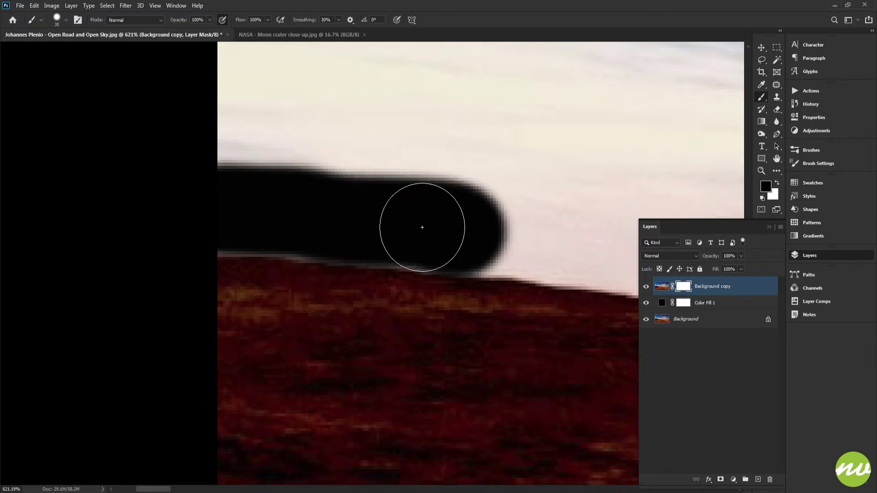
left_click_drag(344, 209, 142, 199)
mouse_move(207, 201)
left_mouse_down()
mouse_move(230, 219)
mouse_move(428, 240)
left_mouse_up()
mouse_move(254, 219)
left_mouse_down()
mouse_move(205, 201)
mouse_move(300, 231)
mouse_move(434, 243)
left_mouse_up()
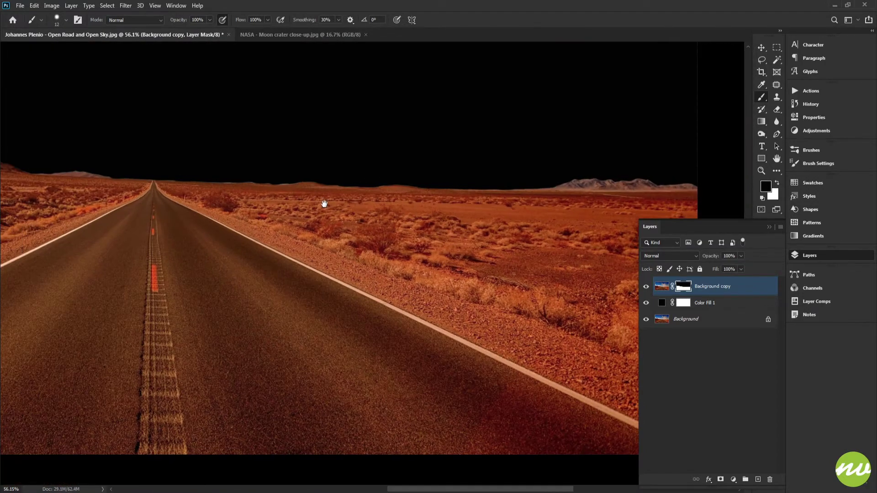
left_click(324, 202)
Step: Fit the image in view and toggle Color Fill 1 to compare the sky with and without black
key("h")
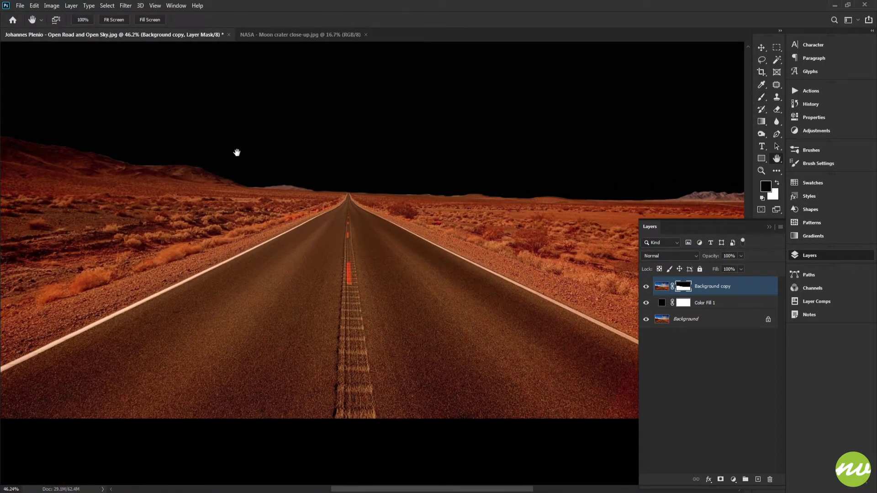
left_click(124, 19)
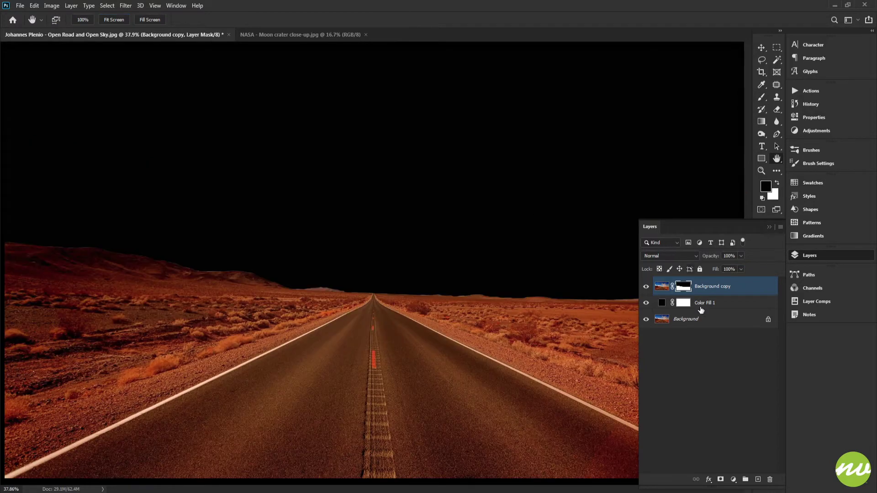
left_click(666, 305)
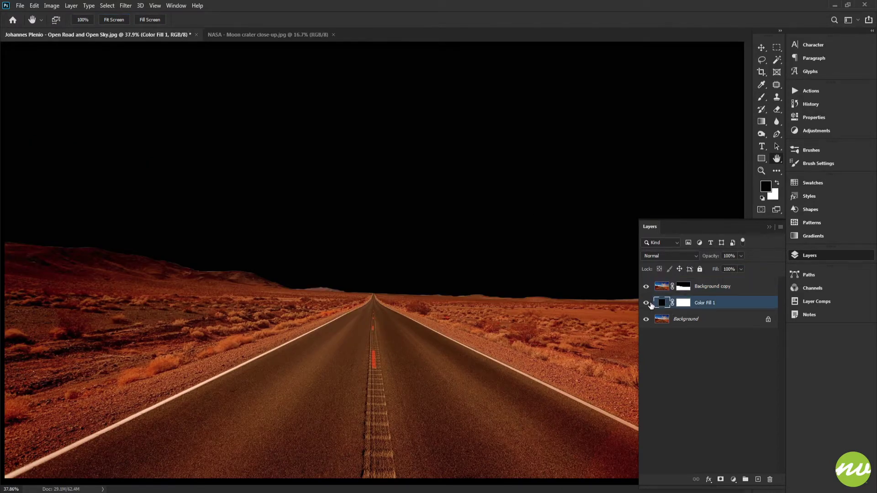
left_click(646, 304)
left_click(646, 304)
Step: Group Background copy and Color Fill 1 into a group named 'Masked Land'
left_click(705, 288, "shift")
left_click(746, 478, "alt")
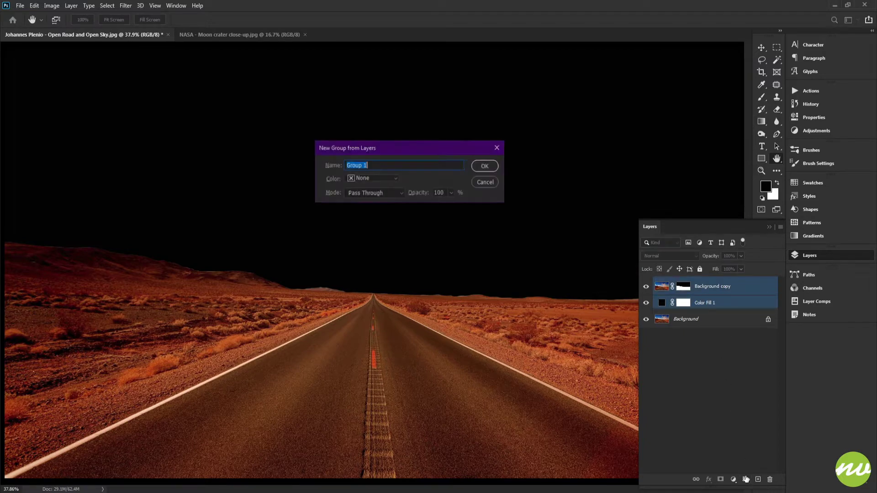
type("Masked Land")
key("Return")
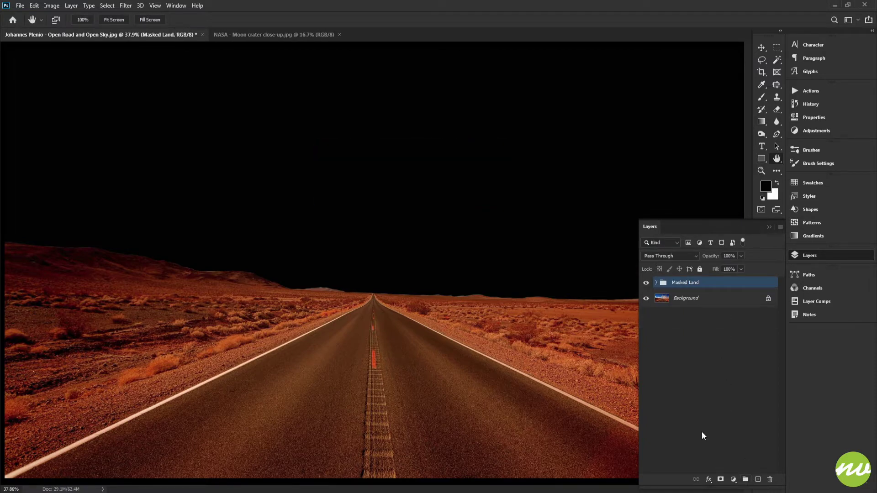
left_click(656, 282)
left_click(657, 283)
Step: Create an empty group named 'Moon' above Masked Land
left_click(745, 478, "alt")
type("M")
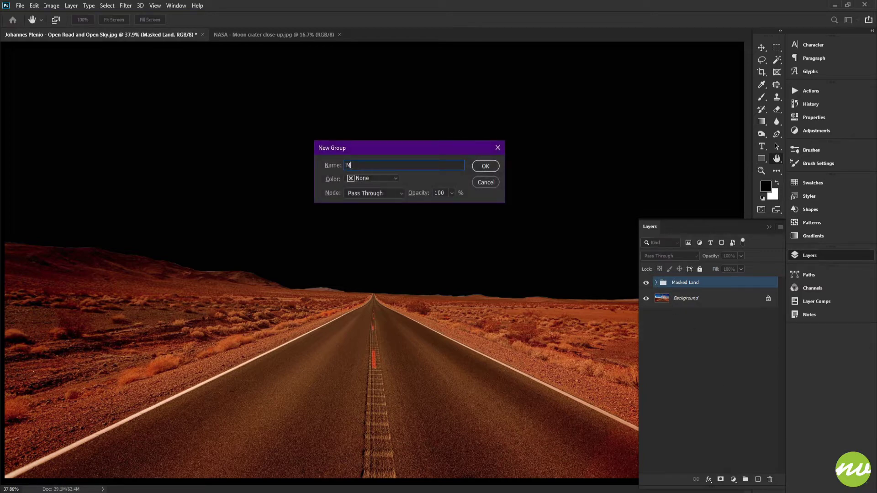
type("oon")
key("Return")
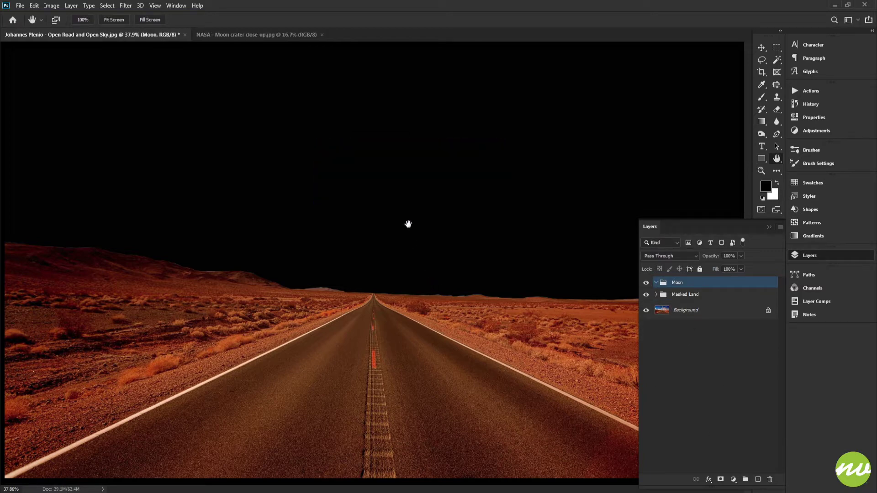
Step: Drag the NASA moon image from its document into the road composite
key("v")
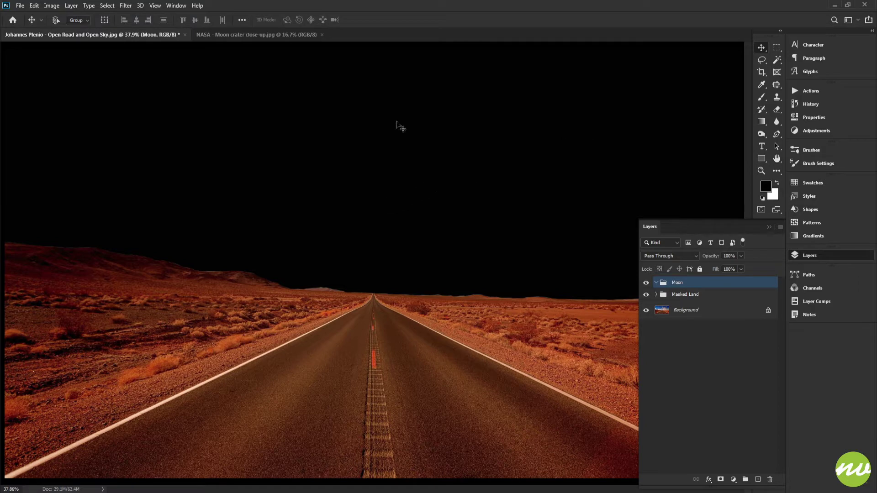
left_click(260, 36)
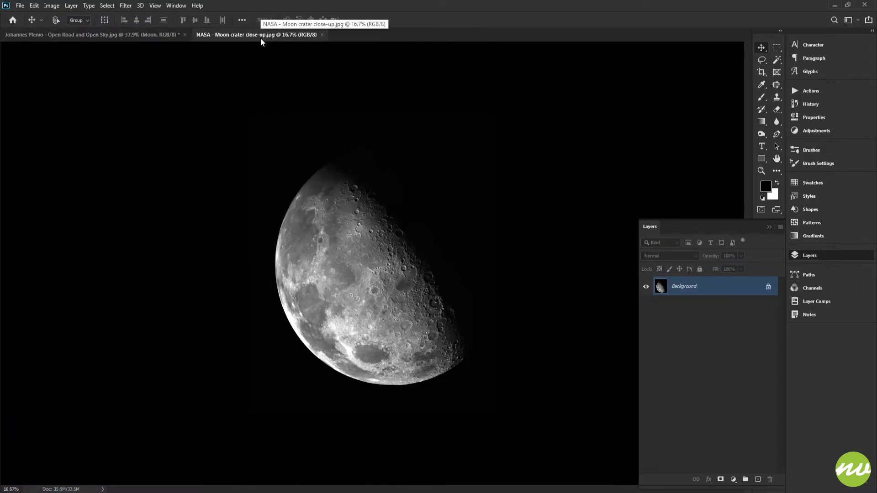
left_click_drag(376, 232, 146, 36)
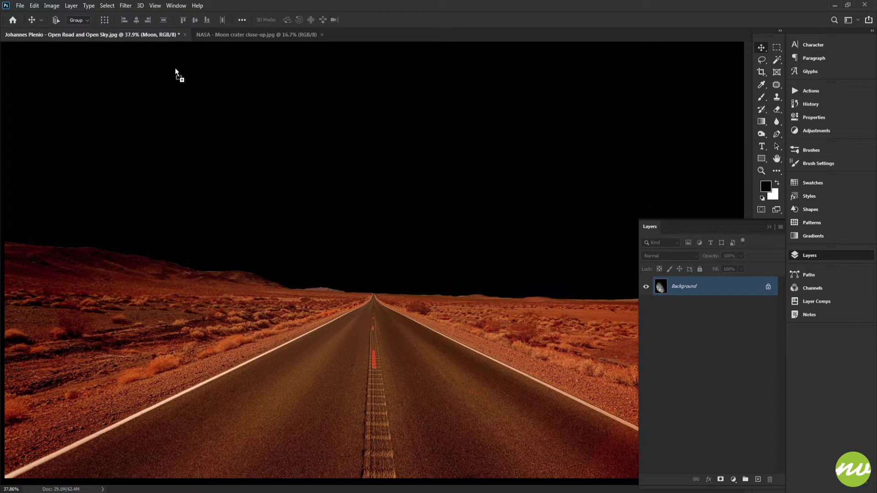
left_click_drag(185, 75, 369, 184)
scroll(369, 185, "down", 8)
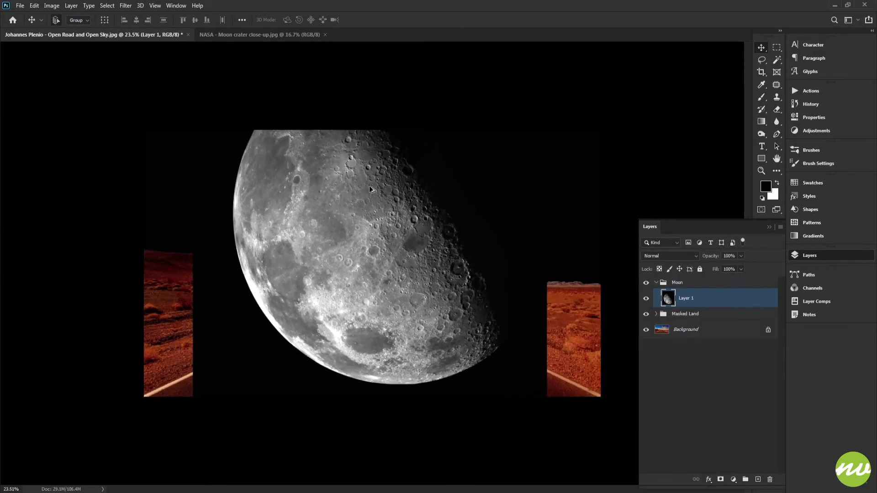
scroll(382, 192, "up", 3)
scroll(383, 195, "up", 1)
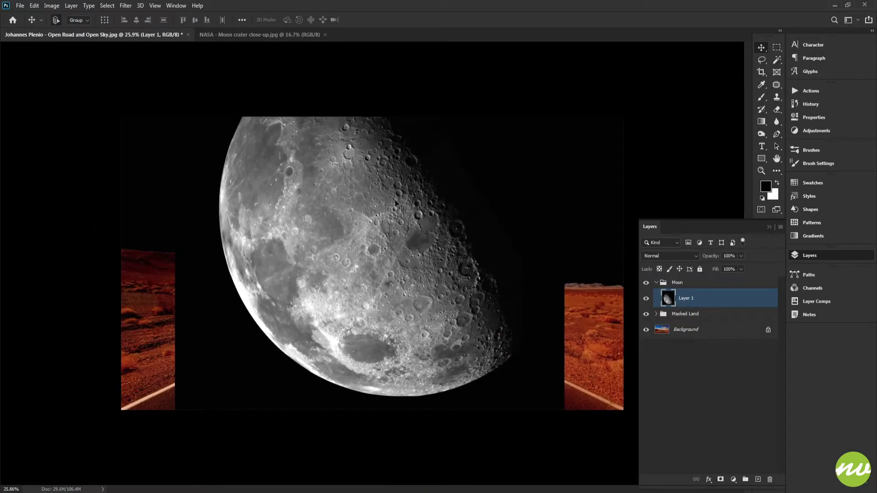
Step: Center the moon layer horizontally and vertically on the canvas
key("ctrl+a")
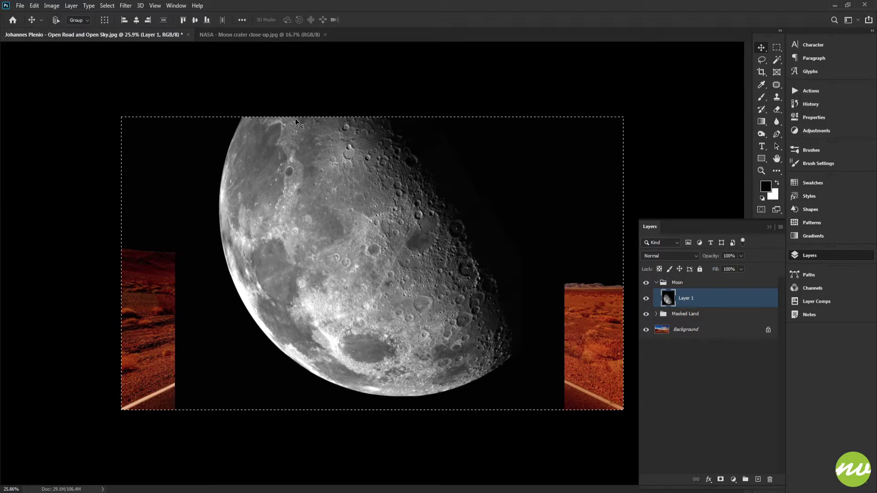
left_click(195, 20)
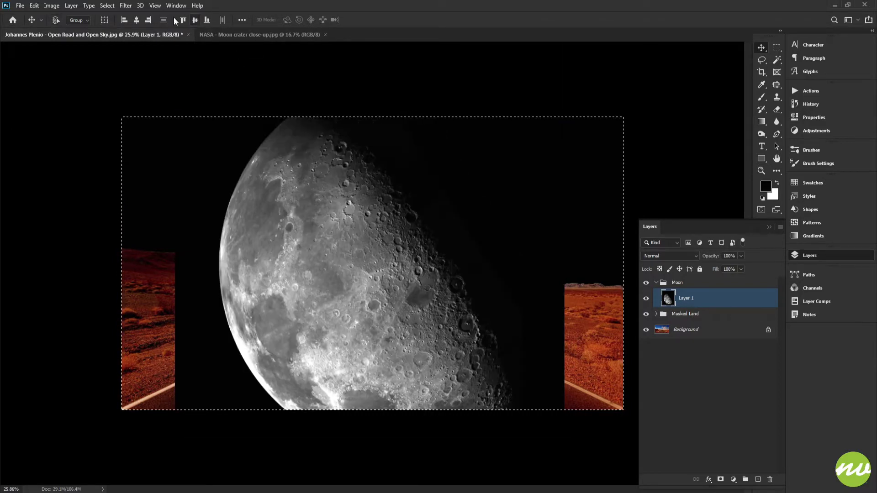
left_click(136, 20)
key("ctrl+d")
Step: Rename the new layer 'Moon' and convert it to a smart object
key("h")
double_click(688, 299)
key("Return")
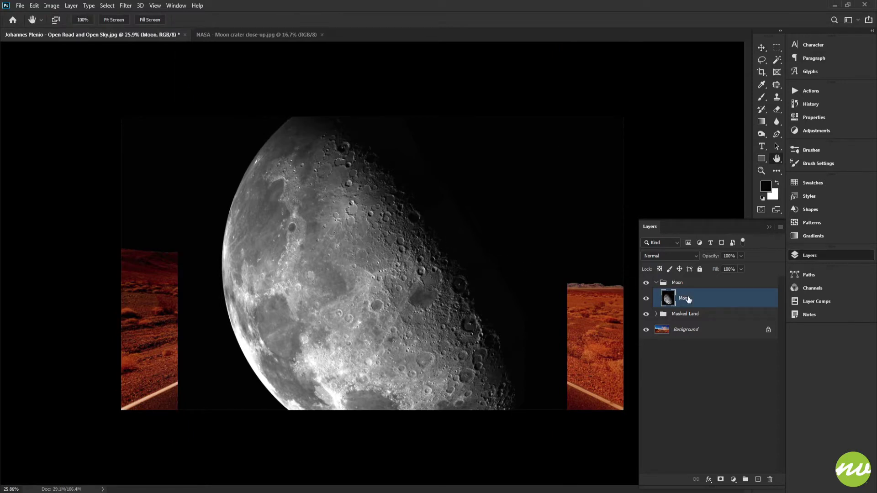
right_click(686, 301)
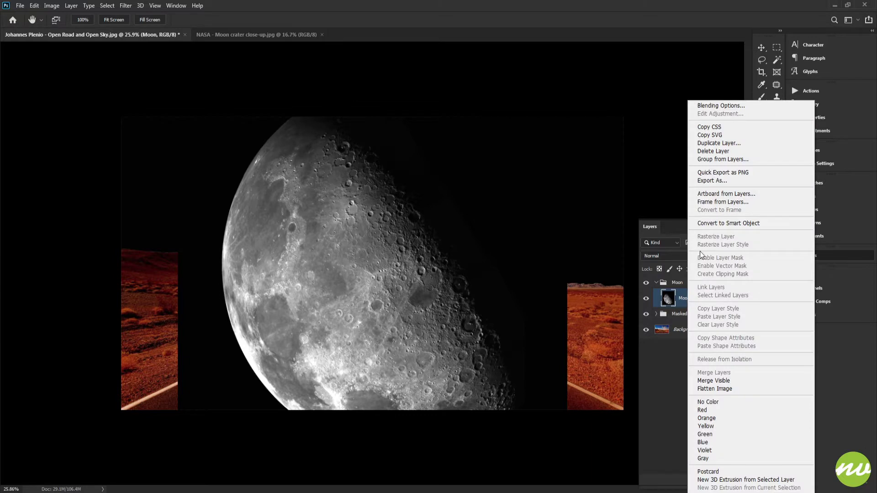
left_click(727, 222)
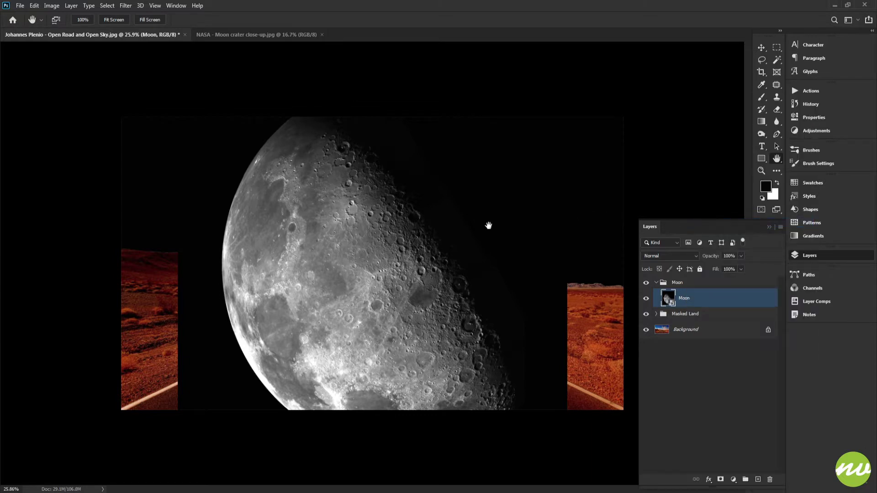
Step: Free-transform the moon, rotating it to 120° and lowering layer opacity to 57%
key("ctrl+t")
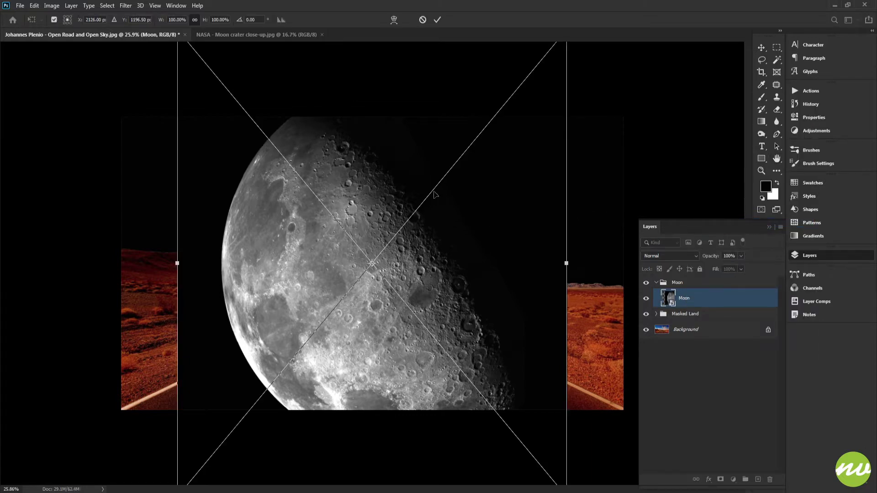
key("ctrl+minus")
key("ctrl+minus")
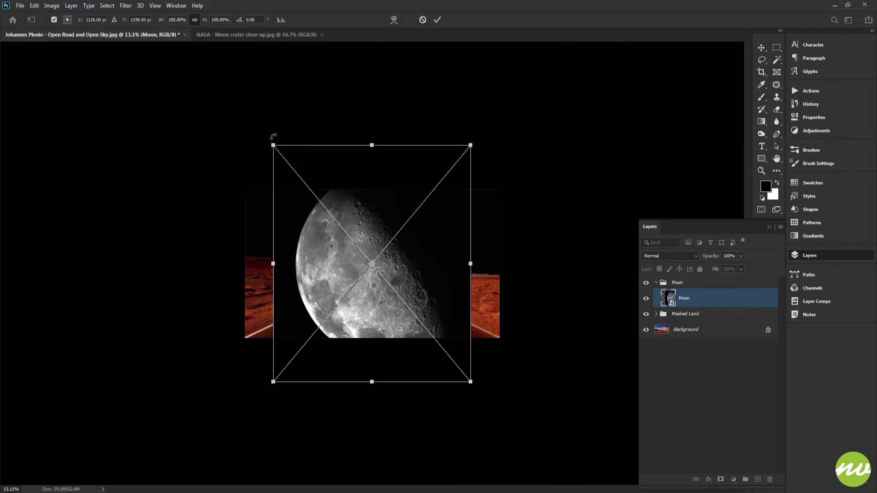
left_click_drag(260, 140, 493, 143)
left_click_drag(402, 209, 489, 235)
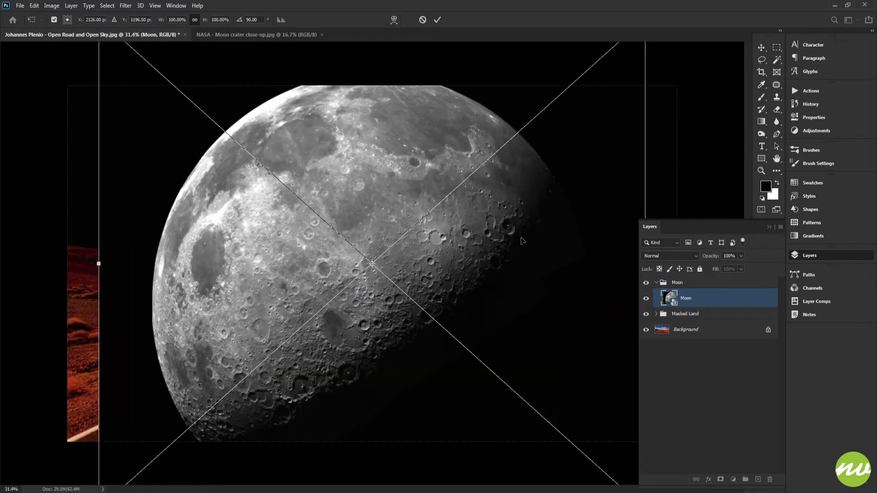
left_click_drag(727, 271, 722, 269)
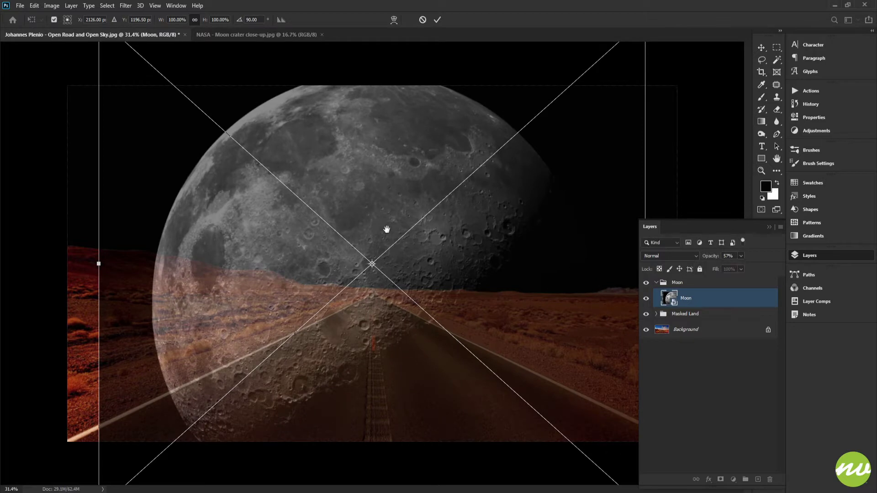
left_click_drag(401, 230, 378, 229)
left_click_drag(350, 104, 421, 119)
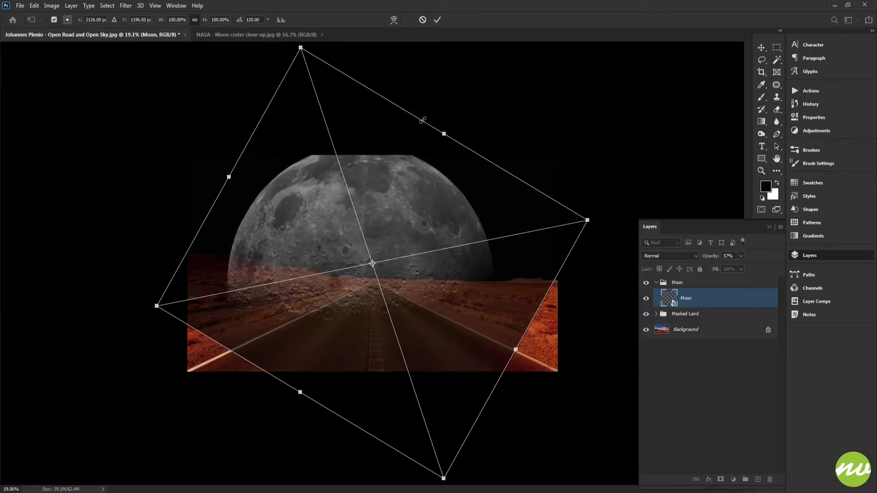
Step: Scale the moon to about 74%, place it above the horizon, and commit the transform
left_click_drag(377, 229, 388, 243)
left_click_drag(597, 234, 564, 231)
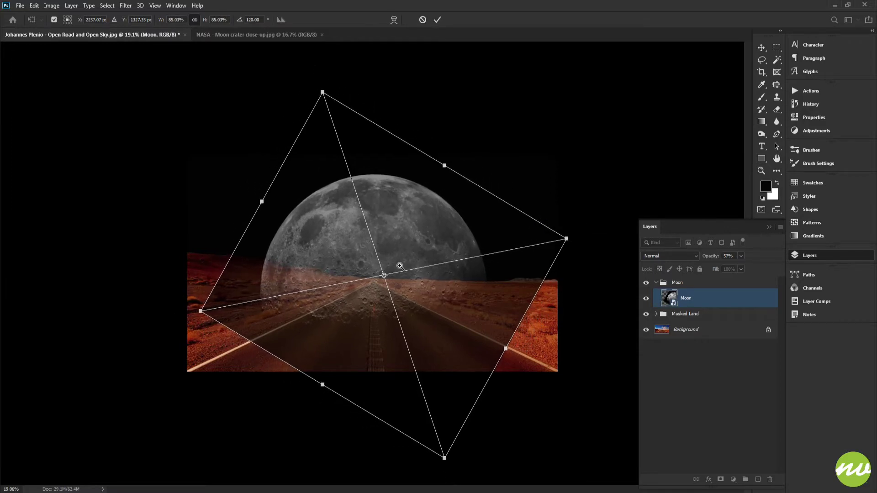
scroll(400, 265, "up", 5)
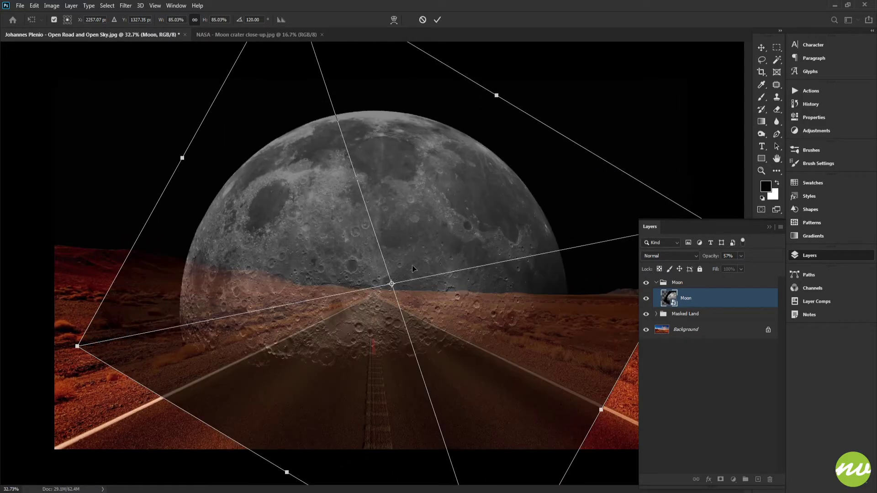
left_click_drag(412, 265, 415, 242)
left_click_drag(420, 272, 403, 290)
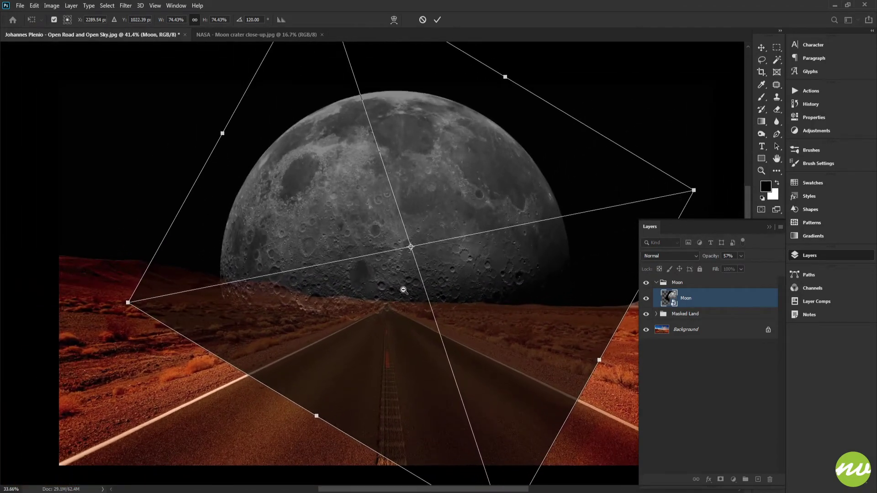
scroll(404, 291, "down", 2)
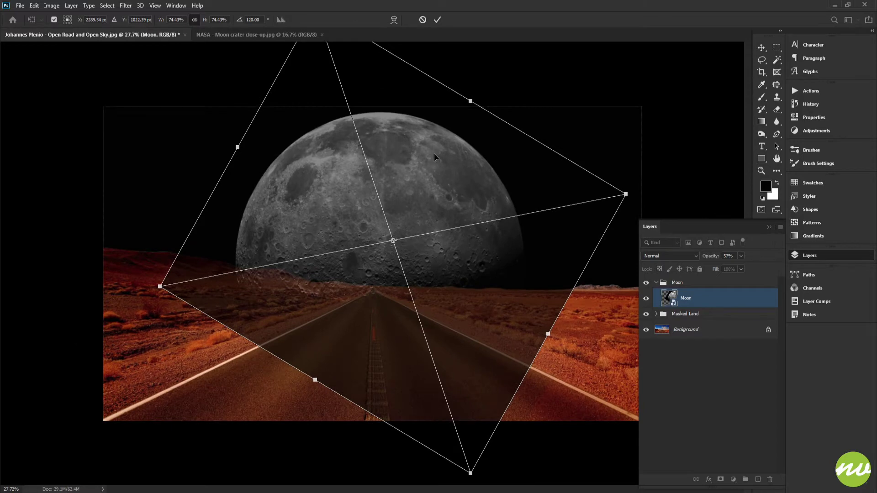
left_click(438, 20)
Step: Zoom to 100% and pan across the moon's edge and the horizon
key("h")
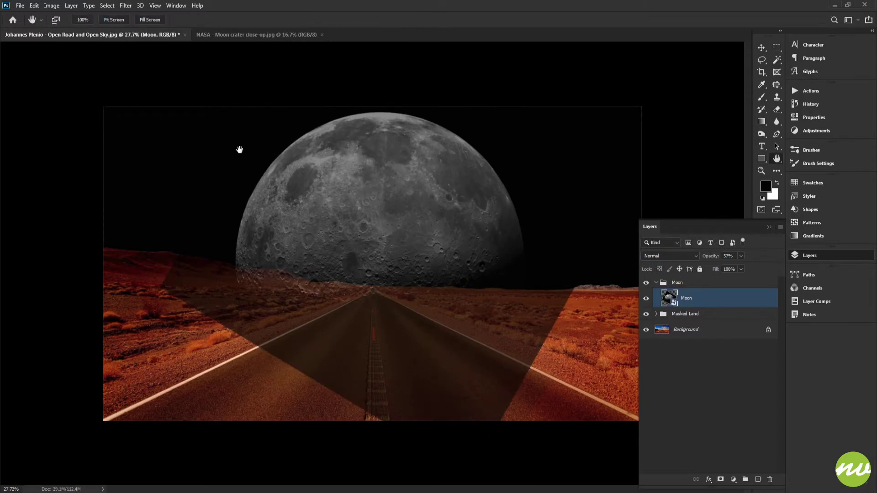
left_click(82, 19)
left_click_drag(327, 192, 245, 172)
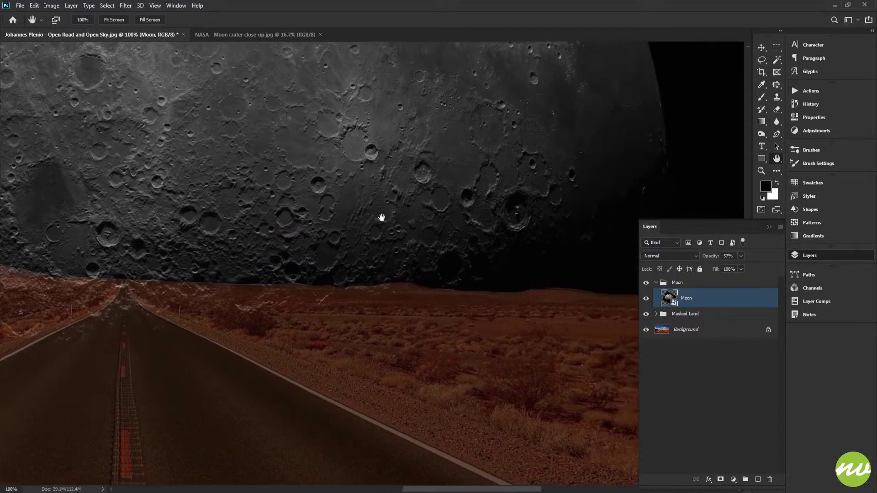
left_click_drag(442, 221, 319, 252)
scroll(455, 265, "down", 2)
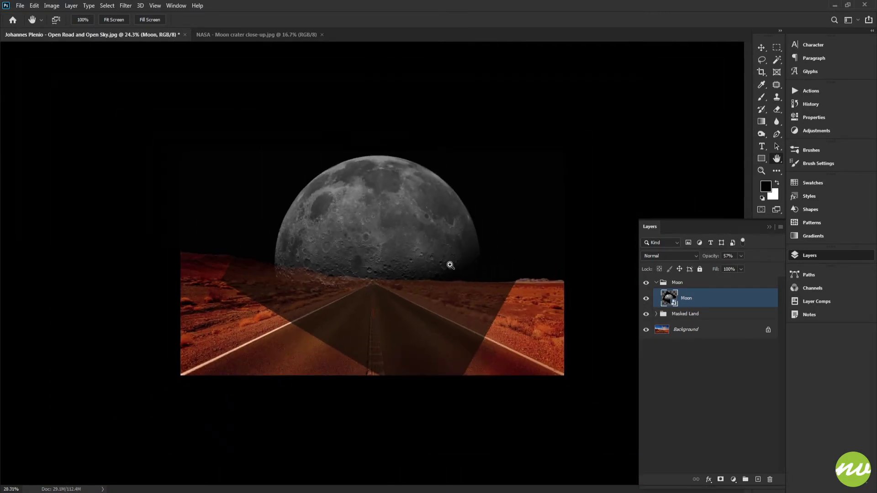
Step: Fill the screen and open the Moon smart object's contents as Moon.psb
left_click(145, 20)
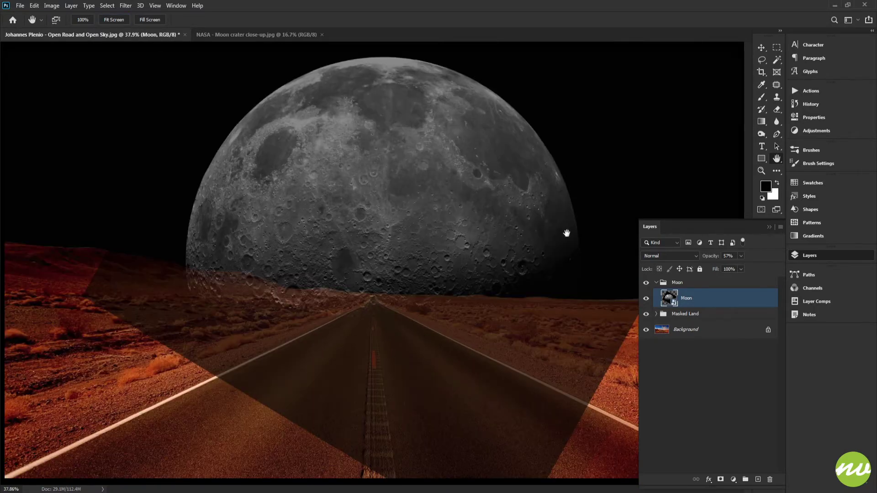
double_click(668, 298)
mouse_move(417, 274)
left_mouse_down()
mouse_move(425, 284)
mouse_move(407, 264)
mouse_move(419, 275)
left_mouse_up()
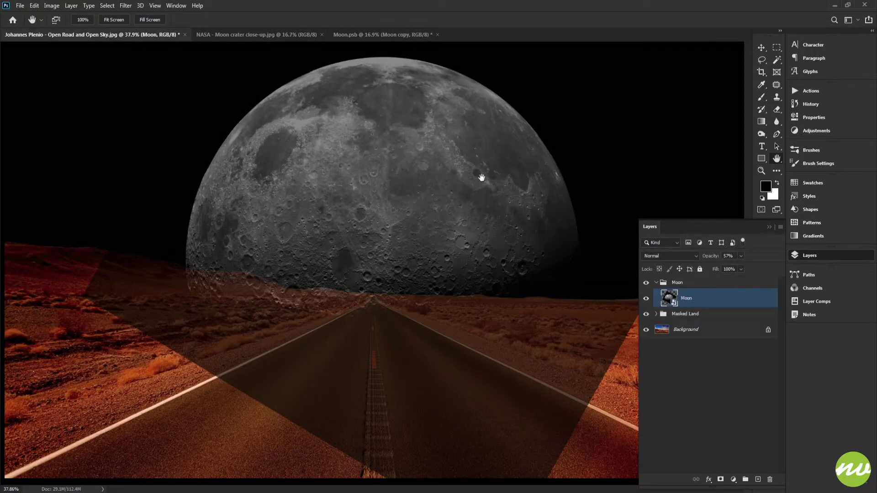
Step: Close the NASA moon close-up document and return to the Moon.psb tab
left_click(306, 36)
left_click(364, 34)
left_click(314, 34)
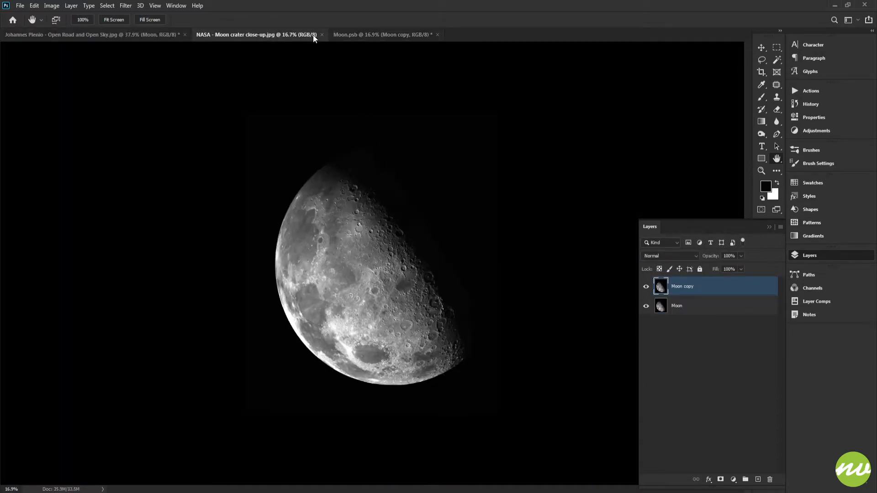
left_click(418, 37)
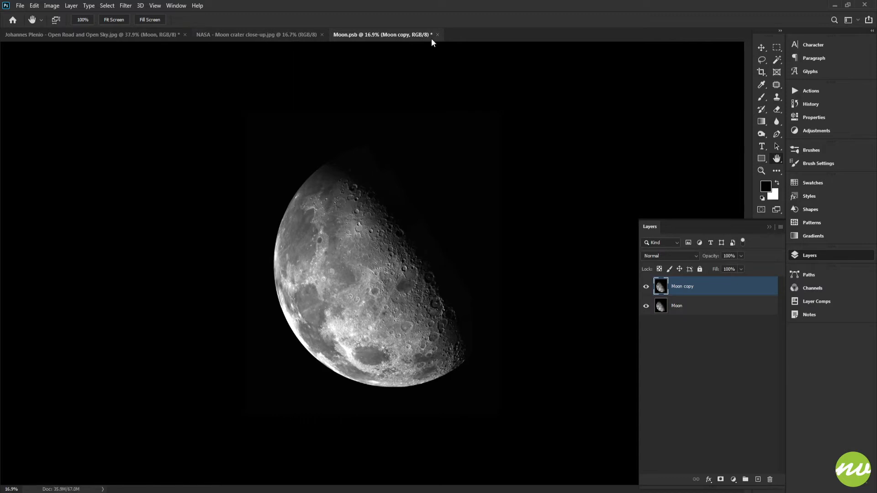
left_click(286, 34)
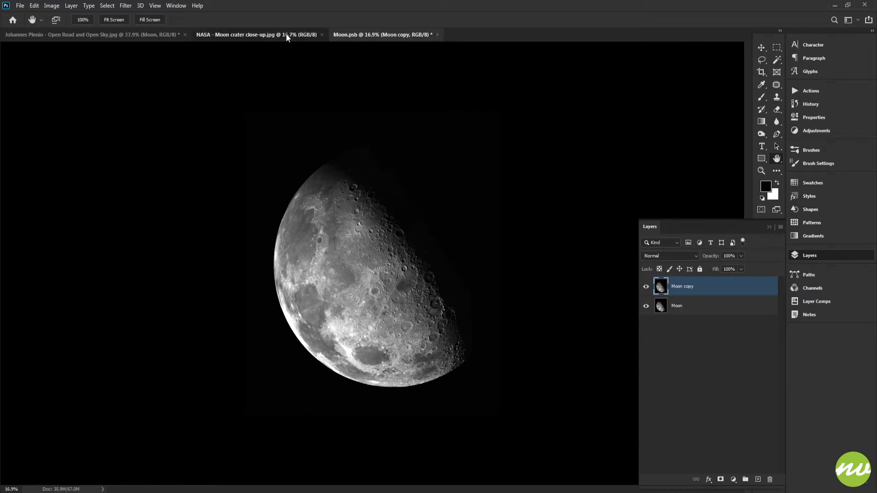
left_click(322, 34)
left_click(167, 39)
left_click(223, 35)
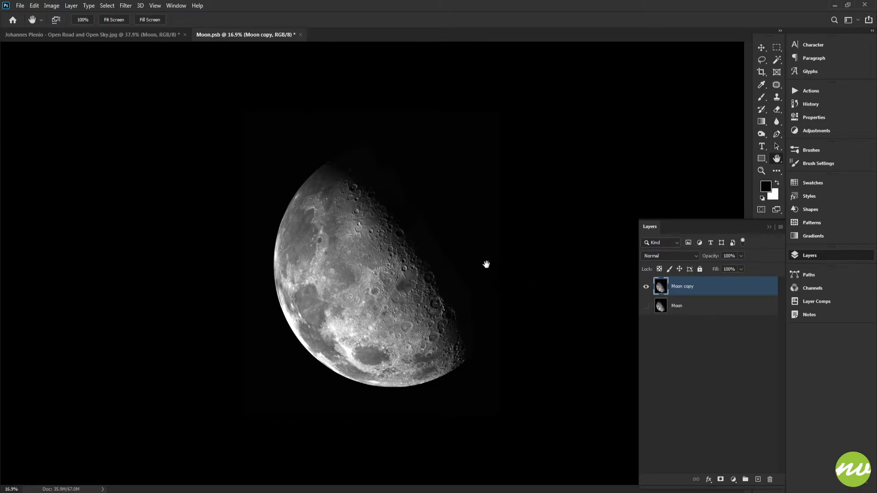
Step: Select the black space around the moon with the Magic Wand at tolerance 32, then zoom in to inspect it
key("w")
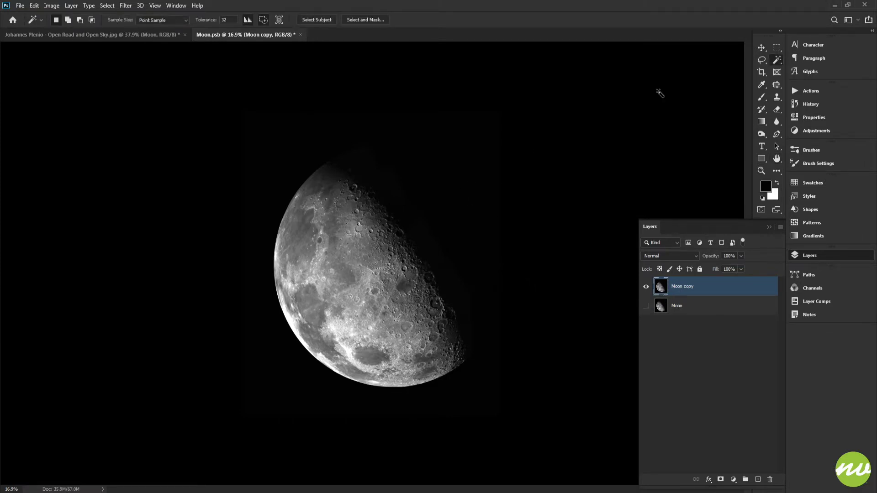
left_click(441, 197)
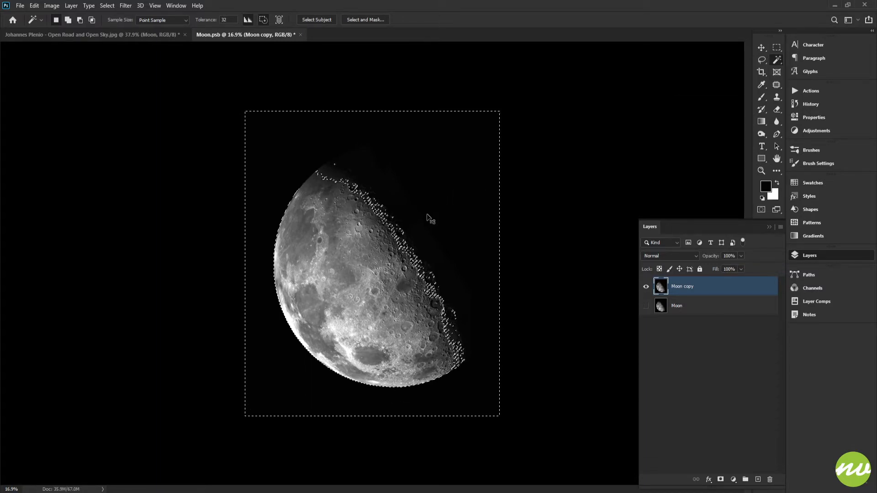
left_click_drag(412, 210, 446, 230)
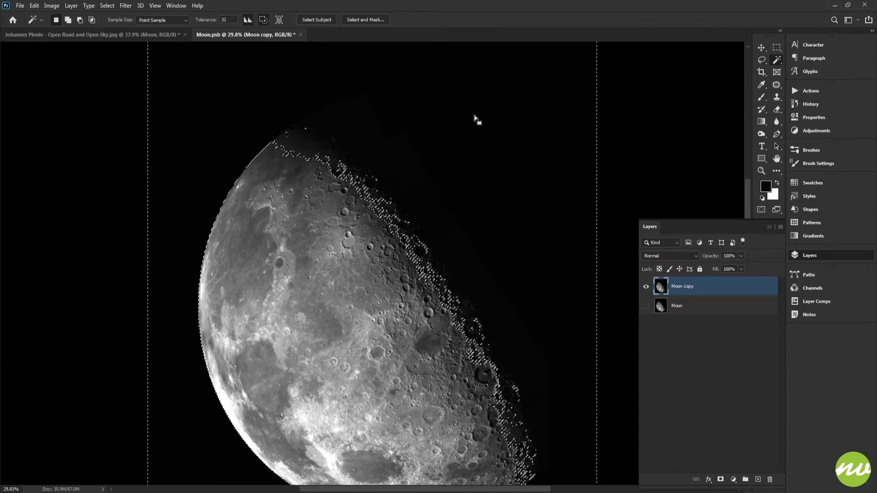
left_click_drag(469, 180, 450, 133)
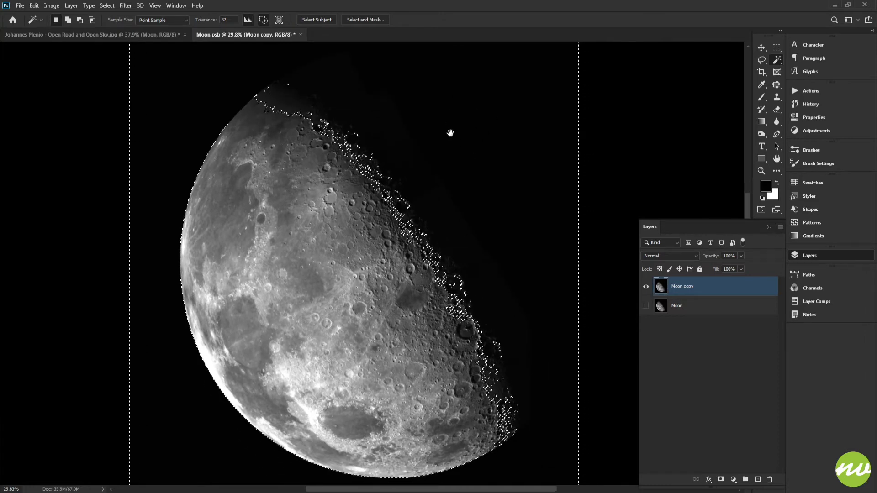
mouse_move(481, 211)
left_mouse_down()
mouse_move(466, 198)
mouse_move(474, 210)
left_mouse_up()
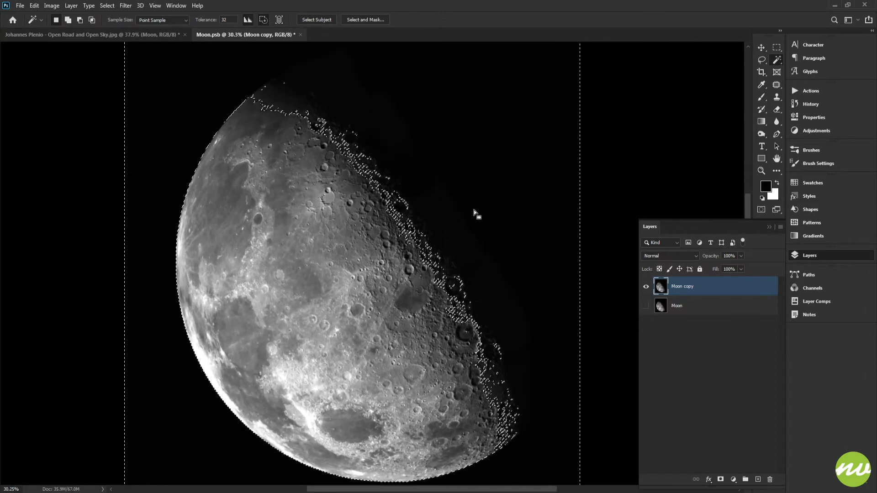
right_click(777, 60)
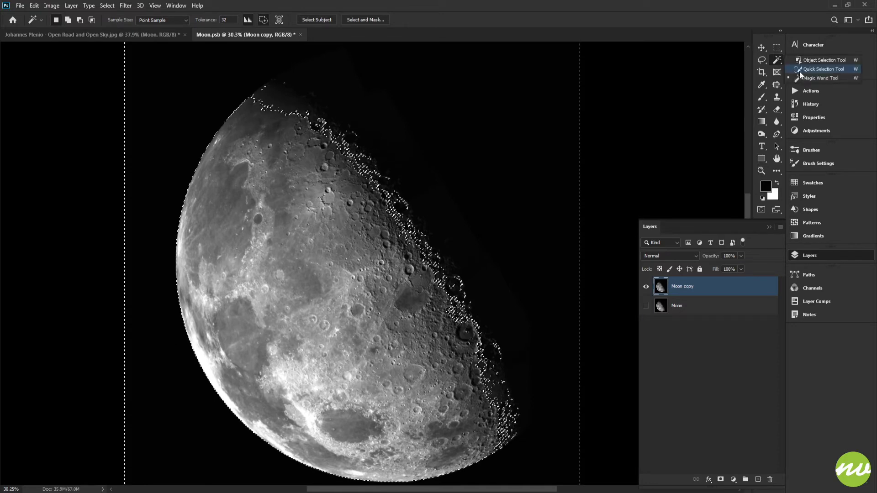
Step: Switch to the Quick Selection Tool at 400 px and paint a selection along the moon's shadow edge
left_click(807, 73)
key("ctrl+d")
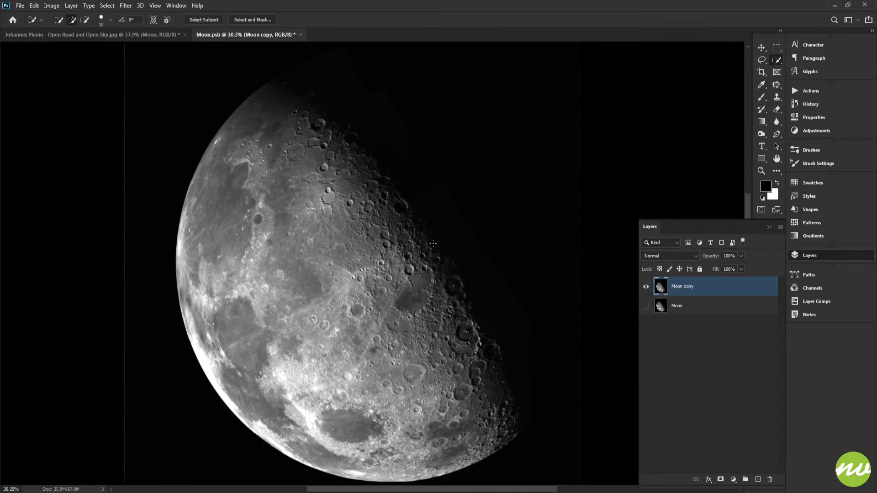
right_click(425, 222, "alt")
mouse_move(427, 228)
left_mouse_down()
mouse_move(347, 149)
mouse_move(325, 88)
left_mouse_up()
mouse_move(280, 133)
left_mouse_down()
mouse_move(243, 211)
mouse_move(240, 242)
mouse_move(247, 299)
mouse_move(270, 358)
mouse_move(291, 388)
mouse_move(337, 416)
mouse_move(407, 424)
mouse_move(391, 430)
mouse_move(460, 415)
mouse_move(447, 383)
mouse_move(464, 398)
mouse_move(335, 196)
mouse_move(311, 119)
mouse_move(366, 201)
left_mouse_up()
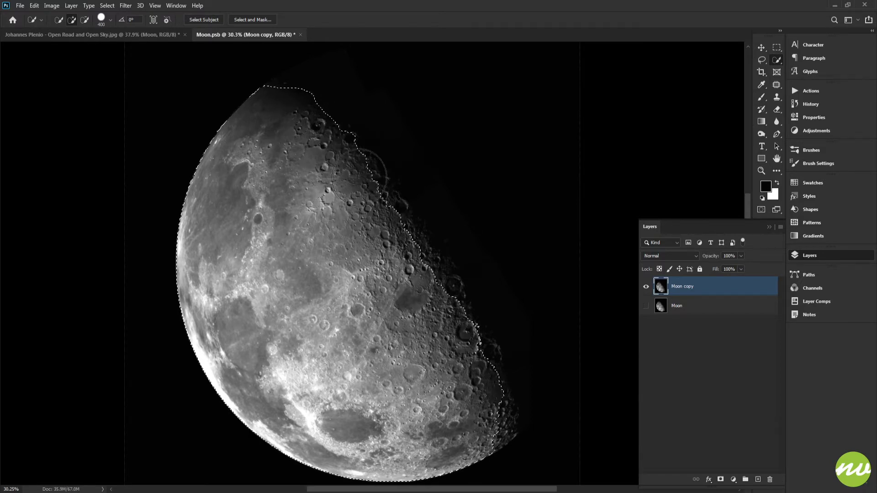
Step: Extend the selection so it hugs the moon's cratered dark limb
scroll(350, 121, "up", 6)
left_click_drag(351, 120, 392, 224)
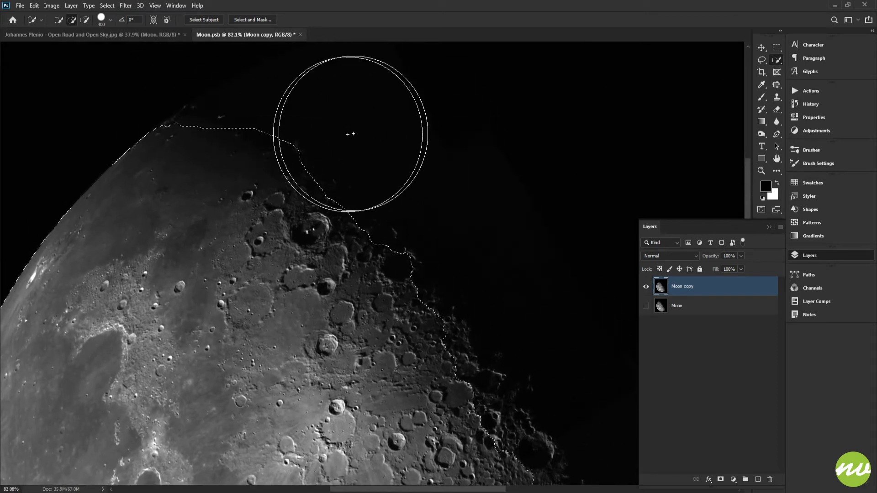
left_click_drag(364, 153, 321, 249)
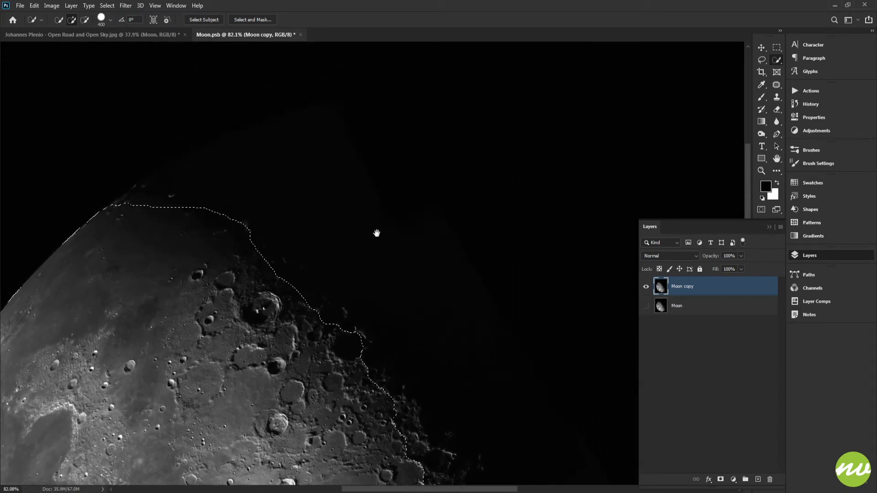
left_click_drag(376, 252, 346, 219)
left_click_drag(411, 231, 379, 110)
left_click_drag(325, 203, 341, 226)
scroll(352, 192, "down", 5)
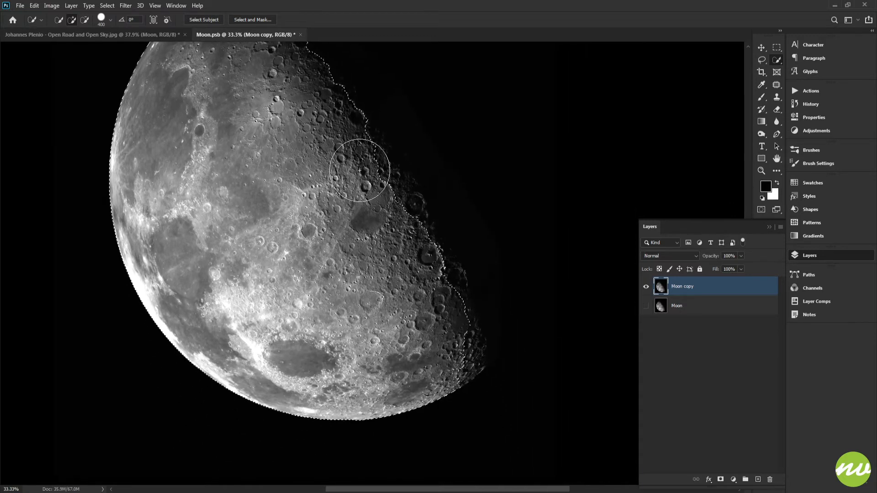
mouse_move(364, 158)
left_mouse_down()
mouse_move(407, 239)
mouse_move(416, 274)
mouse_move(408, 298)
mouse_move(434, 361)
mouse_move(449, 350)
mouse_move(434, 356)
mouse_move(440, 361)
left_mouse_up()
scroll(623, 173, "down", 3)
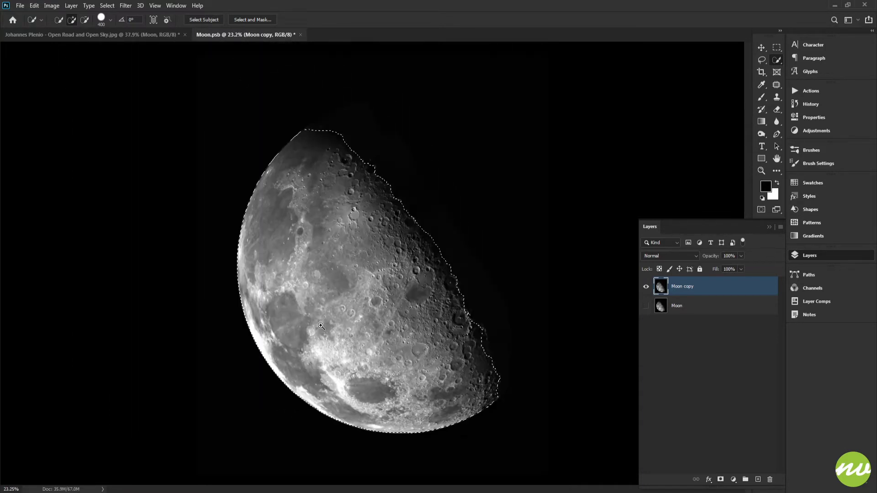
right_click(778, 59)
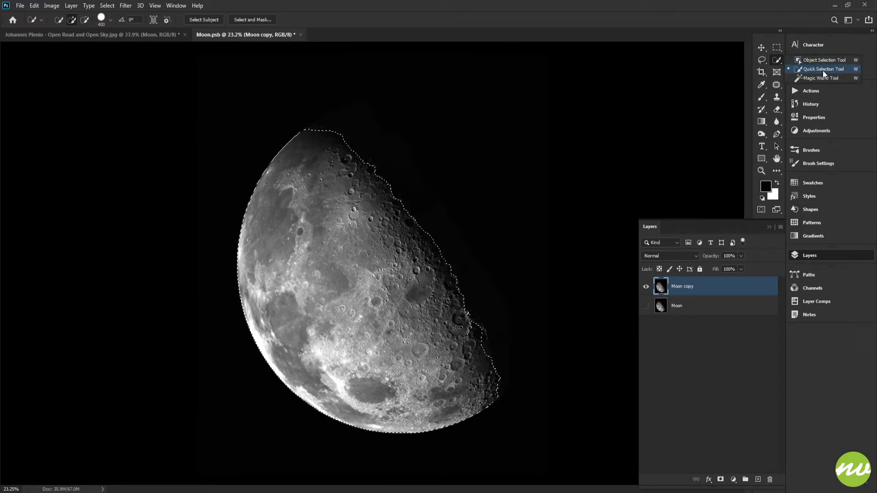
Step: Add the moon's dark top tip to the selection using the Lasso with Shift held
left_click(811, 77)
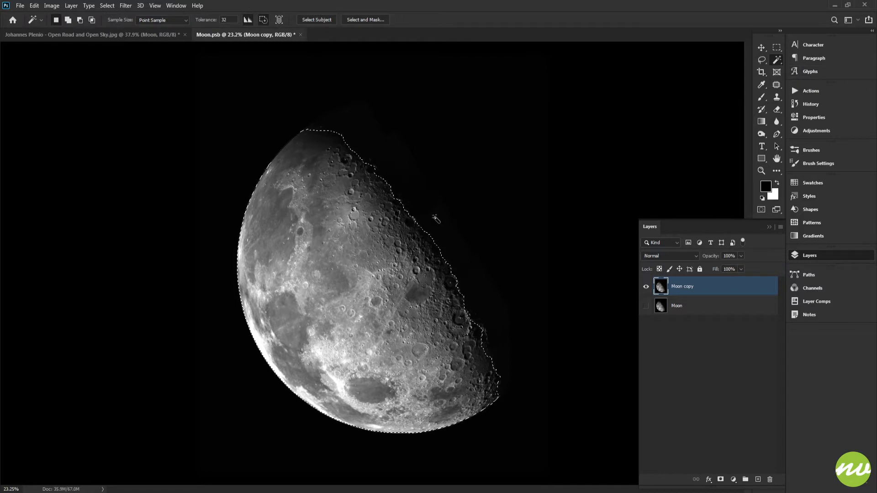
scroll(302, 151, "up", 5)
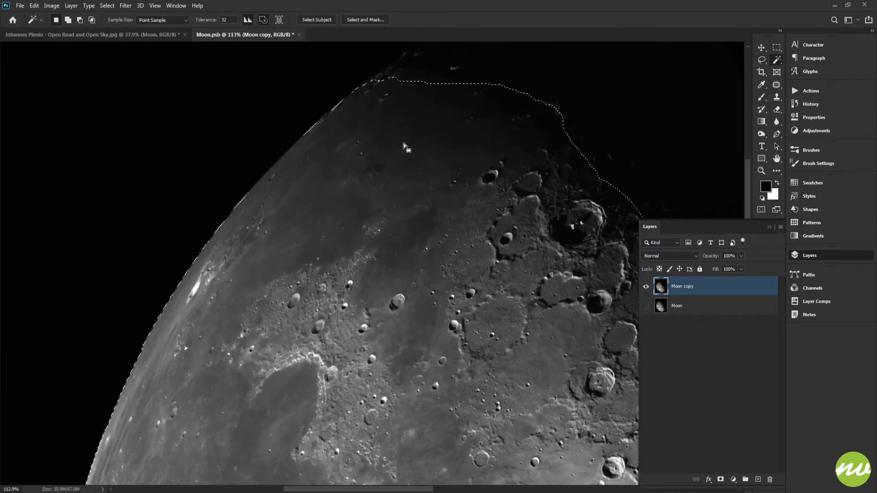
scroll(361, 215, "down", 2)
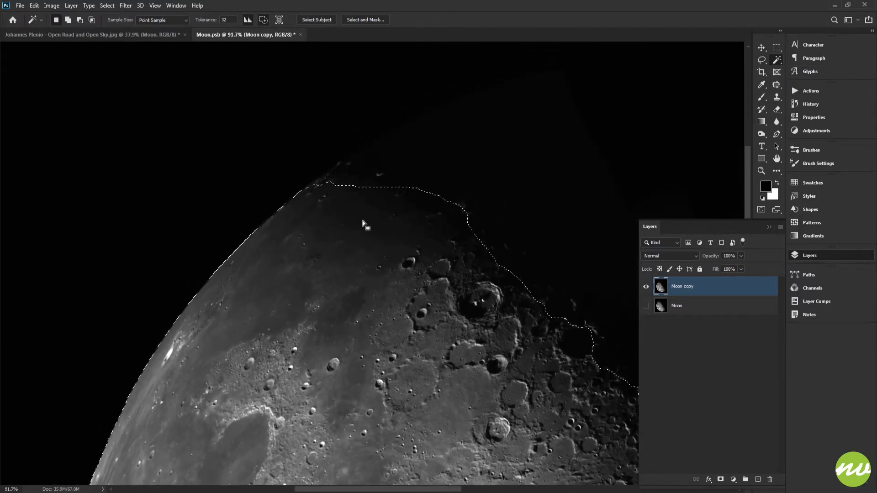
key("l")
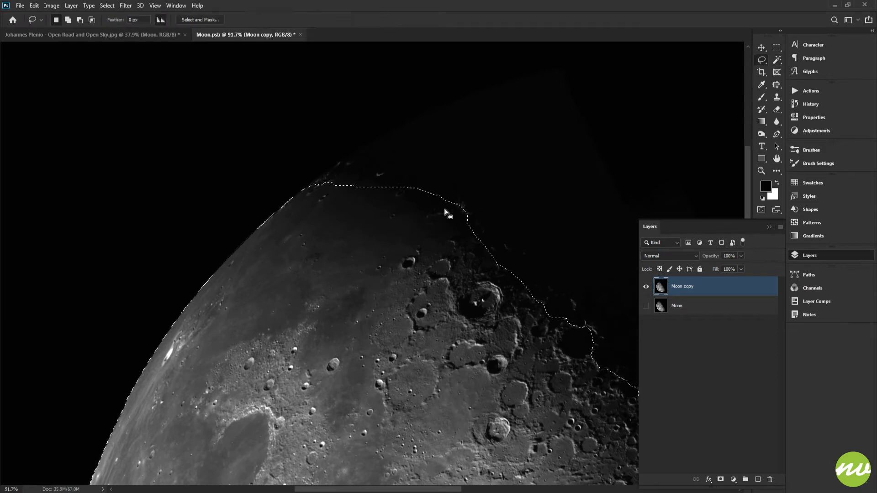
key("shift")
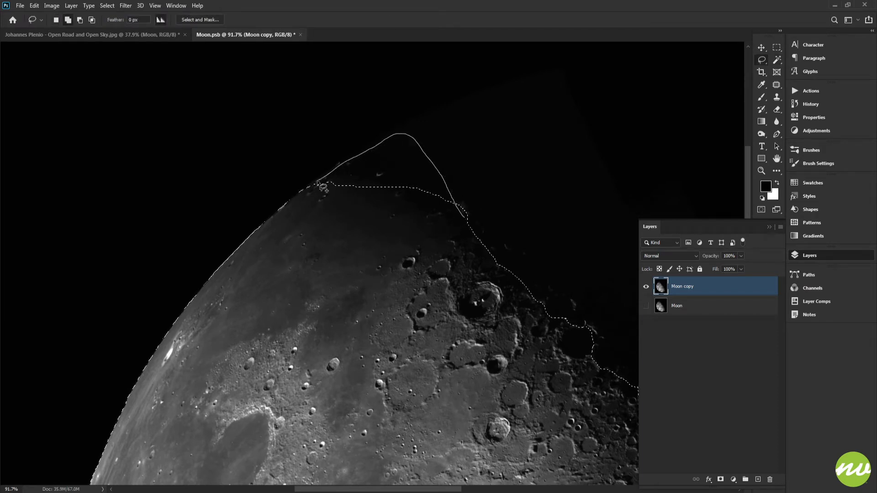
mouse_move(298, 197)
left_mouse_down()
mouse_move(455, 267)
mouse_move(378, 247)
left_mouse_up()
Step: Zoom and pan around the moon to check the selection, then fit the image in the window
mouse_move(418, 284)
left_mouse_down()
mouse_move(434, 295)
mouse_move(332, 108)
left_mouse_up()
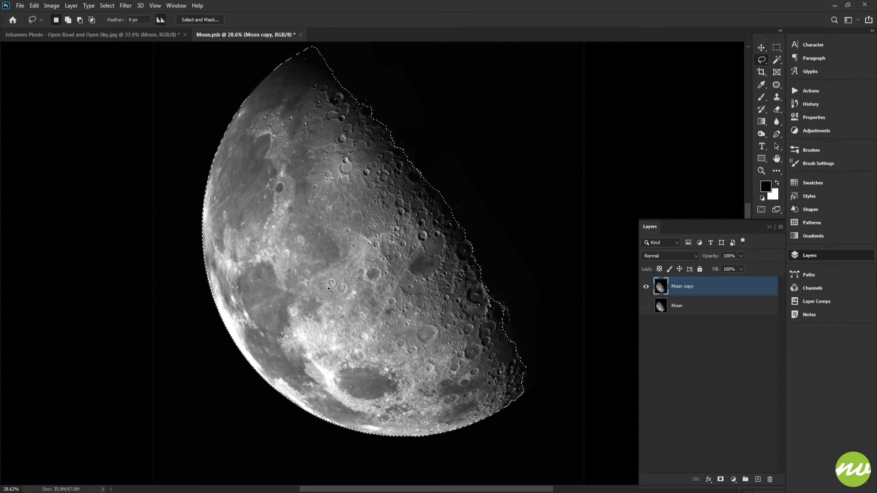
scroll(413, 403, "up", 4)
left_click_drag(413, 404, 357, 159)
left_click_drag(380, 266, 360, 229)
scroll(361, 230, "down", 3)
scroll(381, 263, "up", 1)
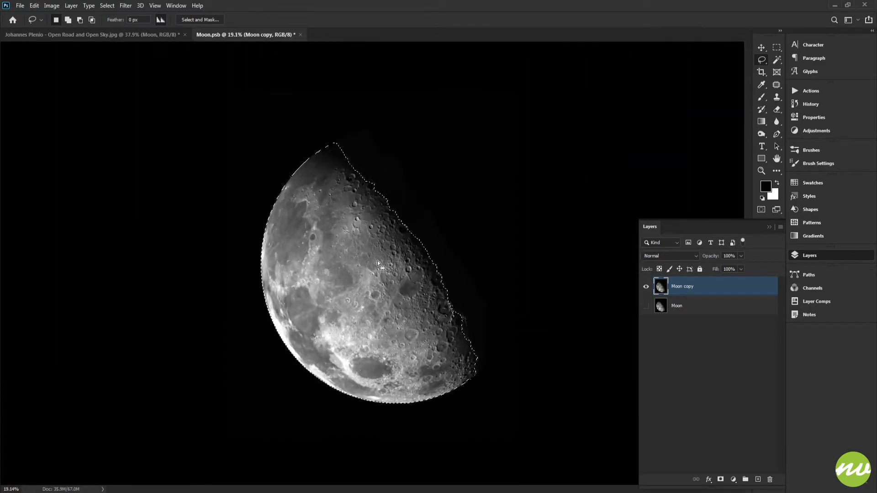
key("h")
left_click(118, 21)
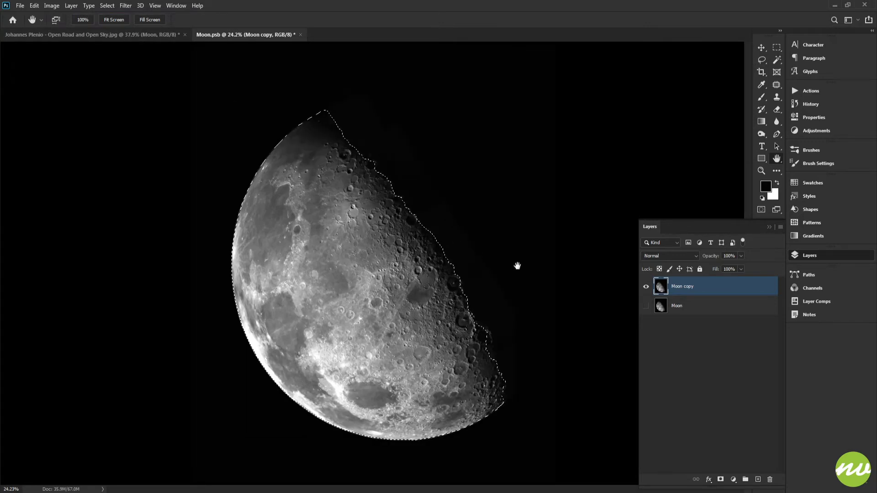
Step: Mask Moon copy to the moon selection and feather the mask 35 px
left_click(721, 480)
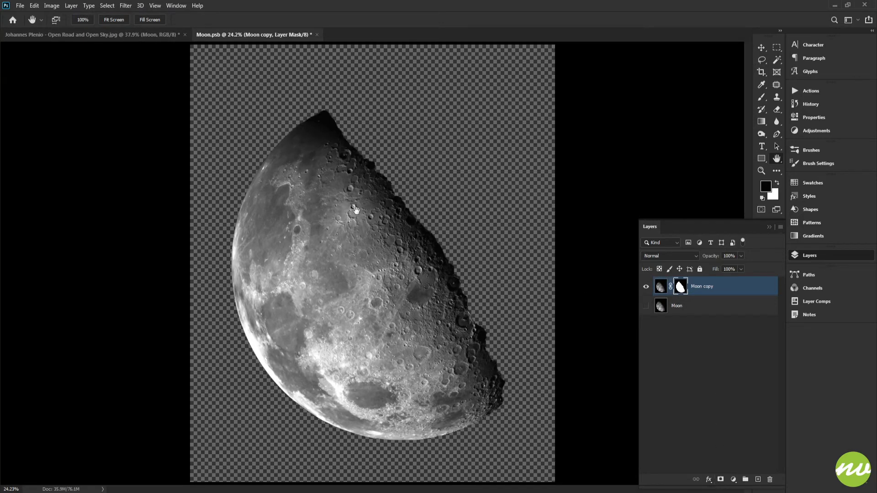
scroll(384, 173, "up", 4)
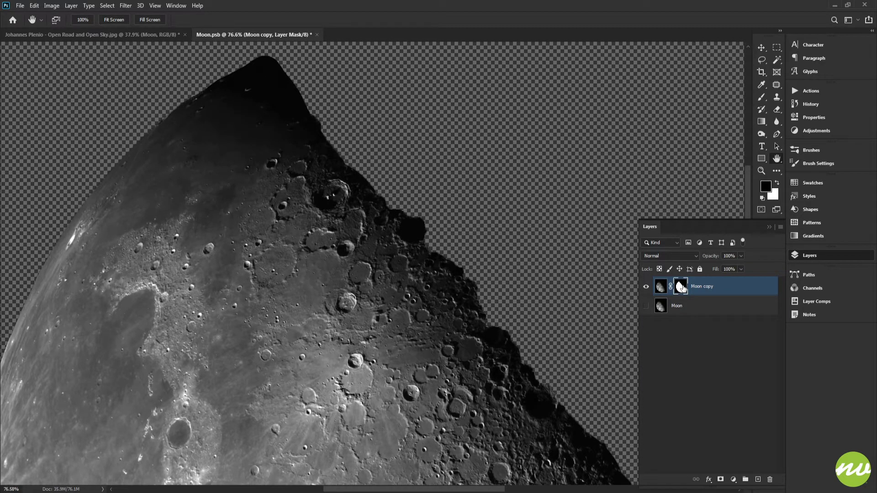
left_click(812, 117)
left_click_drag(679, 181, 716, 180)
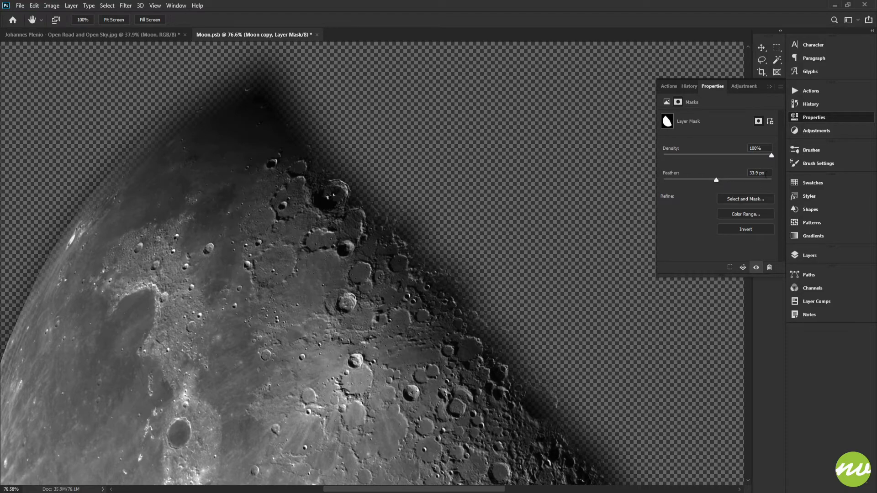
left_click_drag(471, 283, 465, 100)
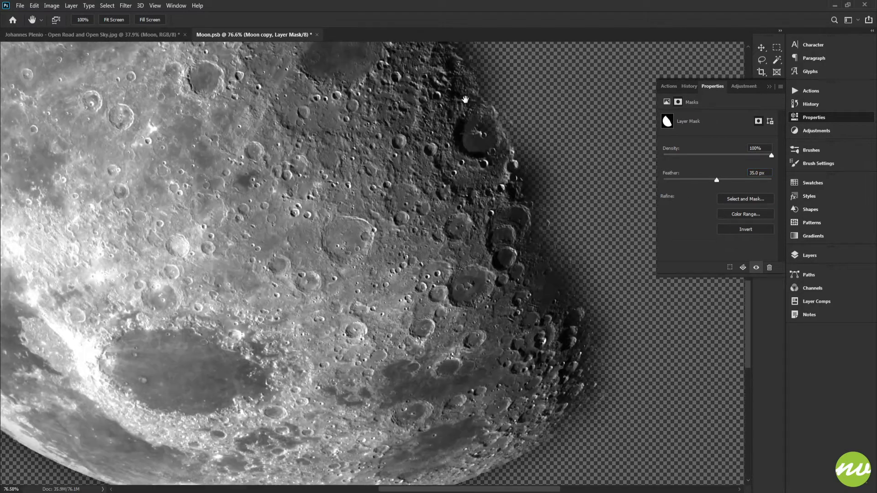
Step: Back in Layers, fit the image on screen and target the Moon copy image thumbnail
left_click(808, 256)
left_click(114, 20)
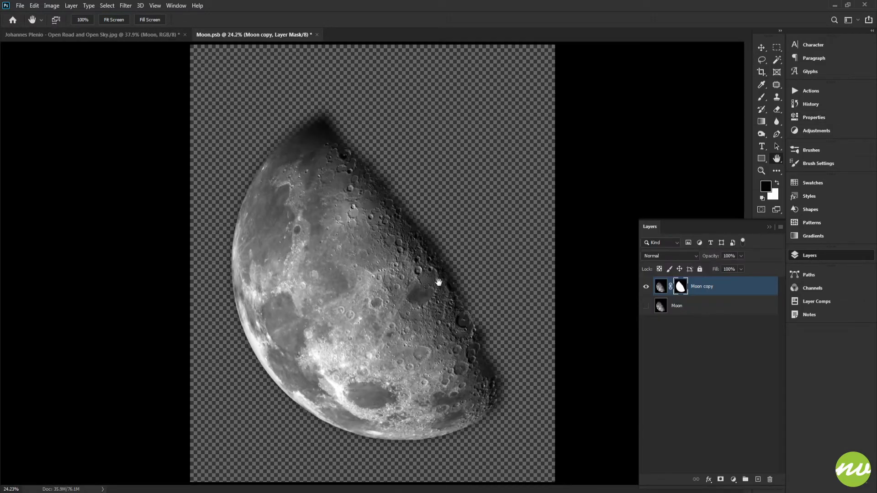
left_click(661, 288)
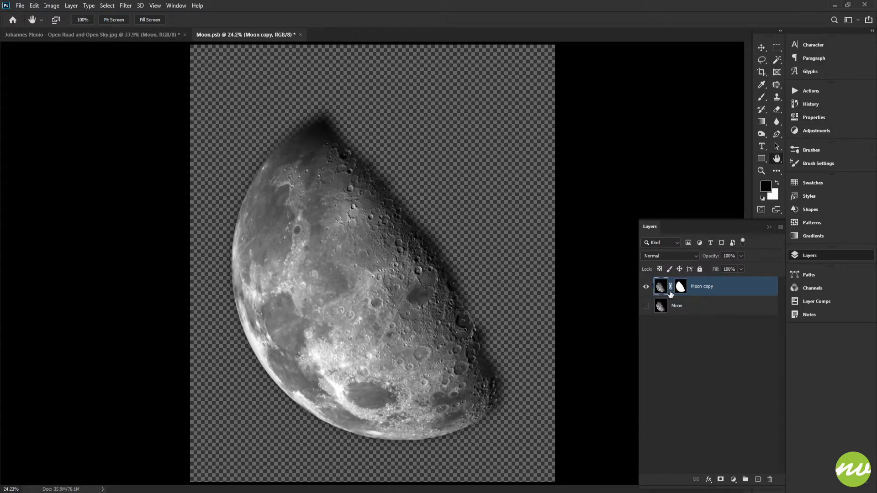
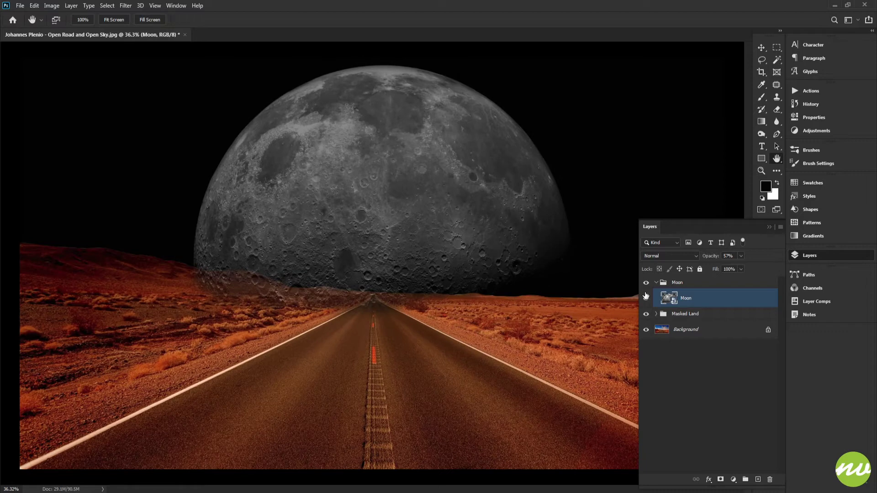
Step: Hide Color Fill 1 in the Masked Land group to reveal the blue sky
left_click(657, 282)
left_click(657, 295)
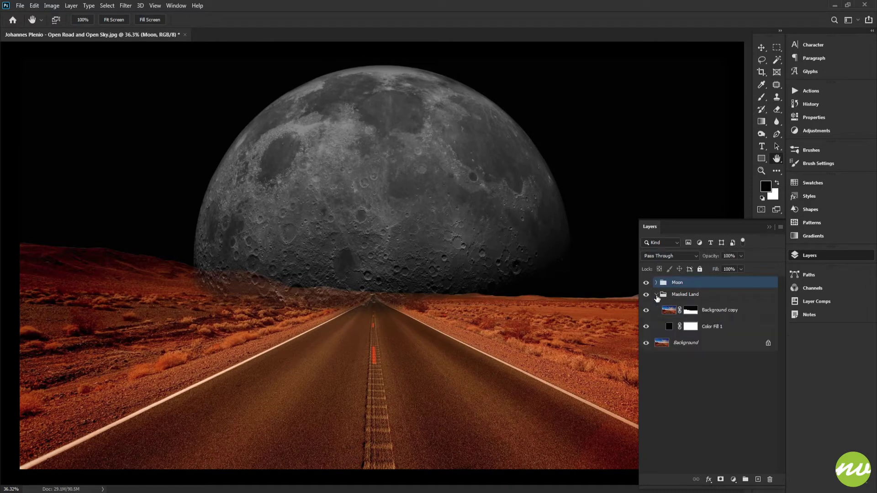
left_click(647, 327)
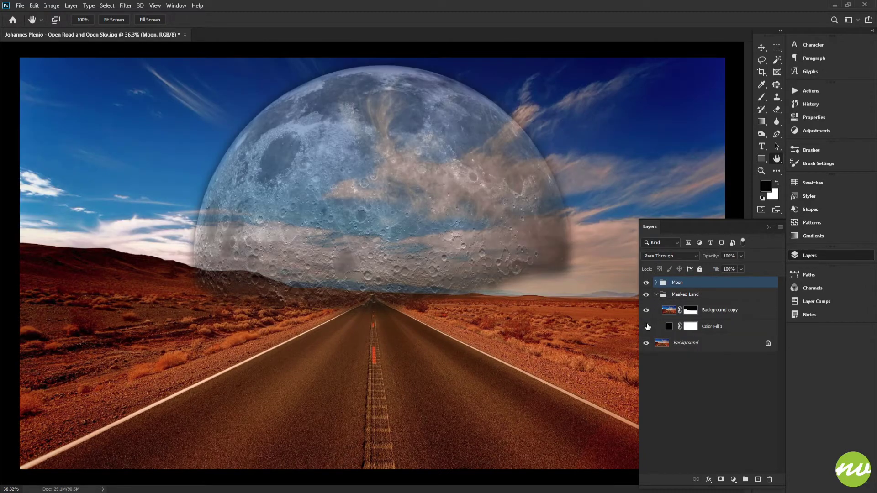
left_click(657, 296)
Step: Select the Moon layer and drag the moon down toward the horizon
left_click(656, 283)
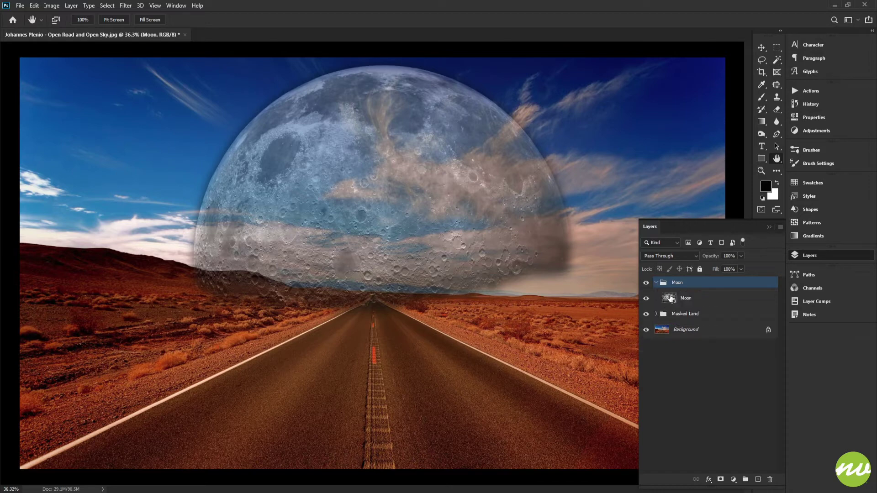
left_click(668, 299)
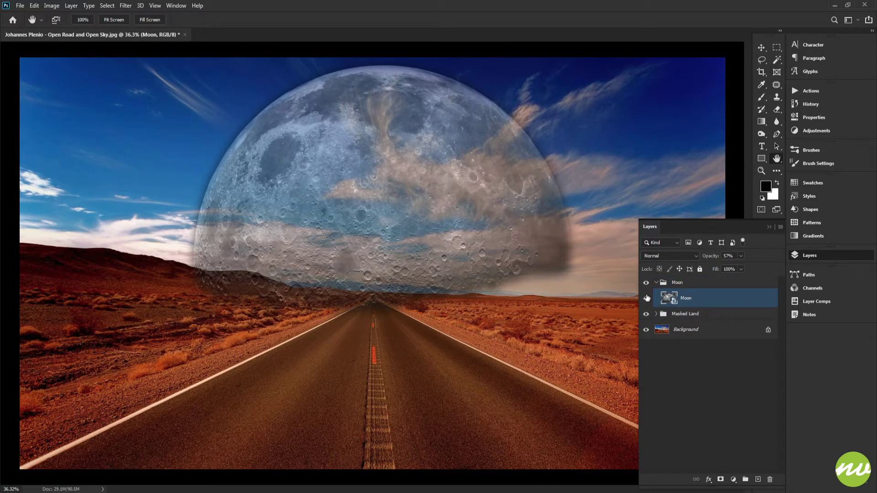
key("v")
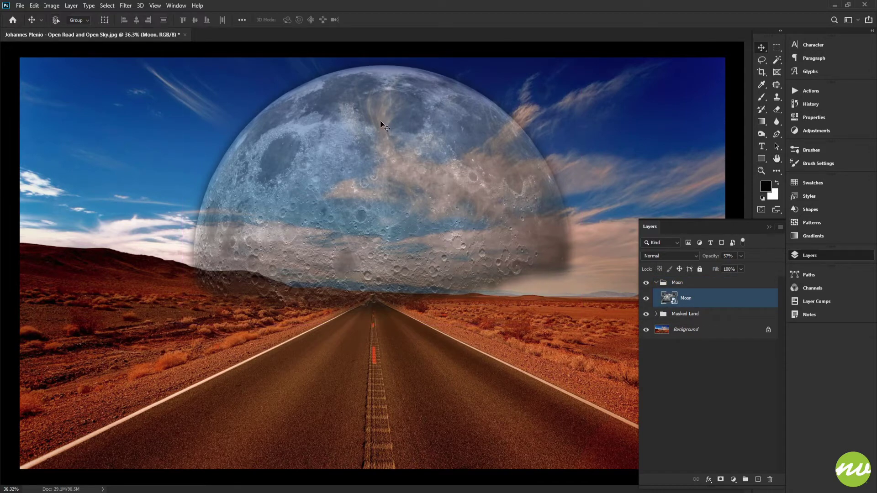
left_click_drag(381, 126, 383, 157)
scroll(387, 170, "down", 8)
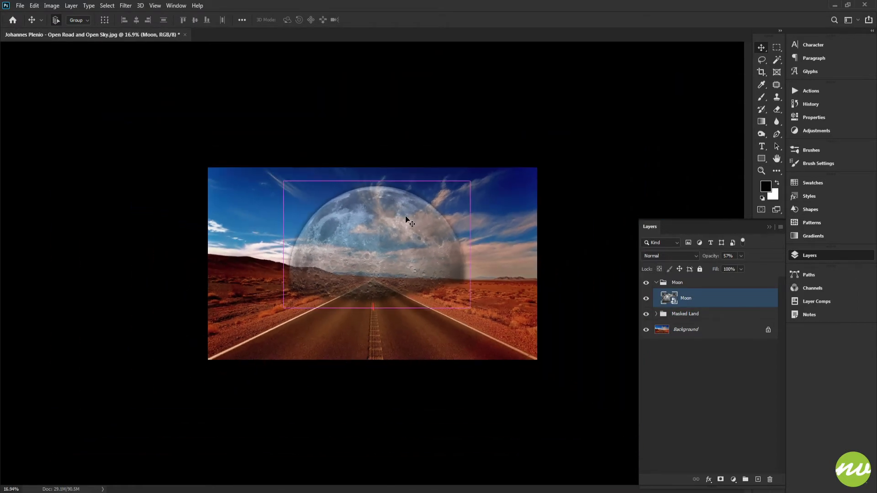
Step: Scale the moon to about 86% and nudge it slightly lower over the road's vanishing point
key("ctrl+t")
left_click_drag(527, 236, 549, 228)
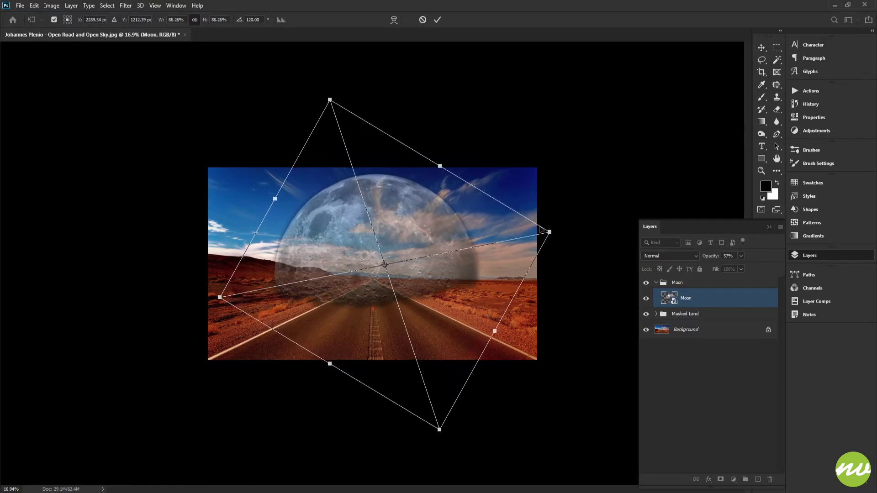
key("Return")
key("ctrl+plus")
key("ctrl+plus")
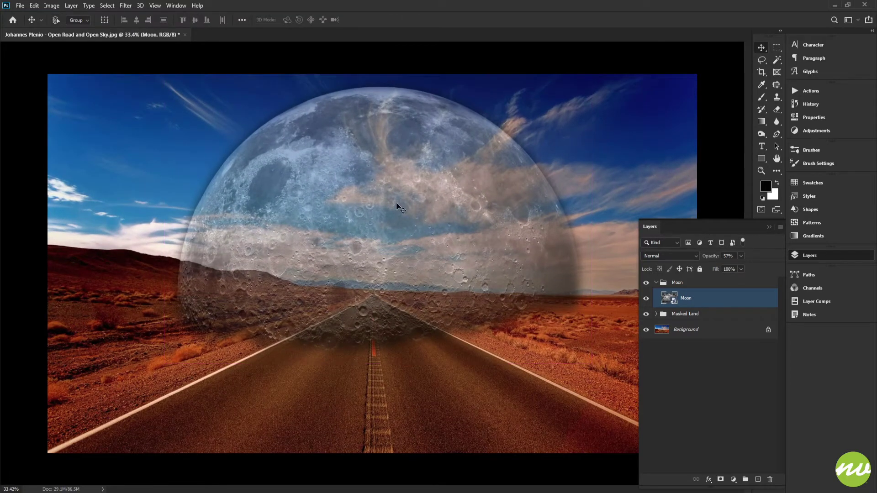
left_click_drag(399, 208, 399, 205)
scroll(575, 310, "up", 6)
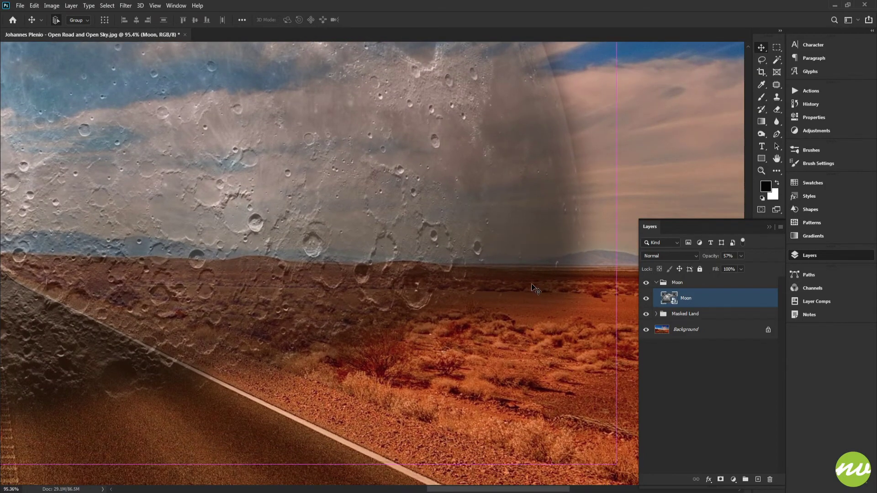
scroll(501, 281, "down", 7)
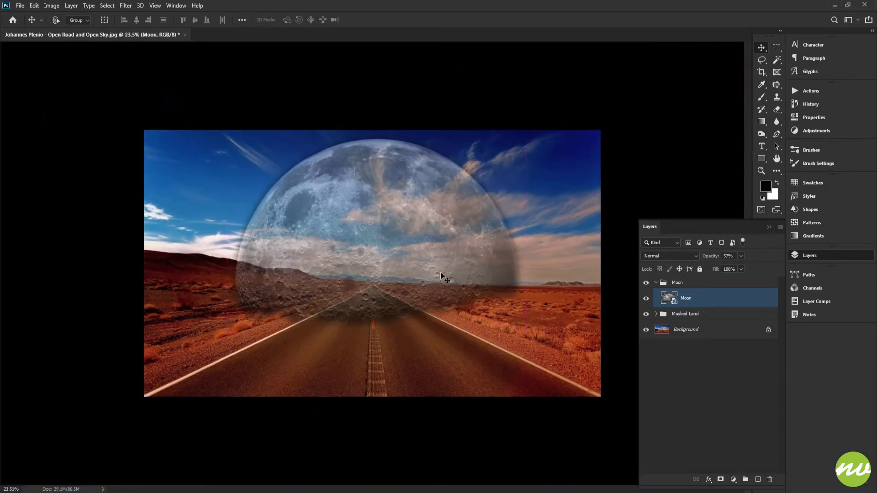
Step: Open the Moon smart object and target the Moon copy layer mask's properties
key("h")
double_click(670, 296)
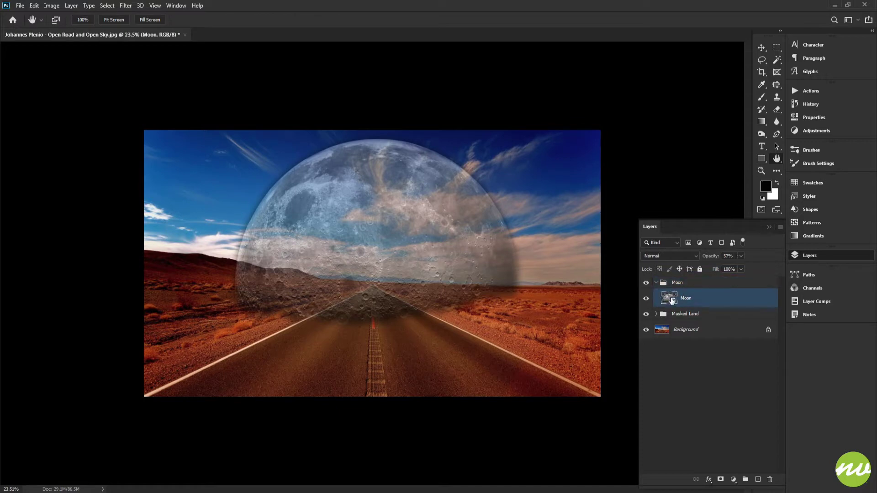
scroll(390, 240, "up", 8)
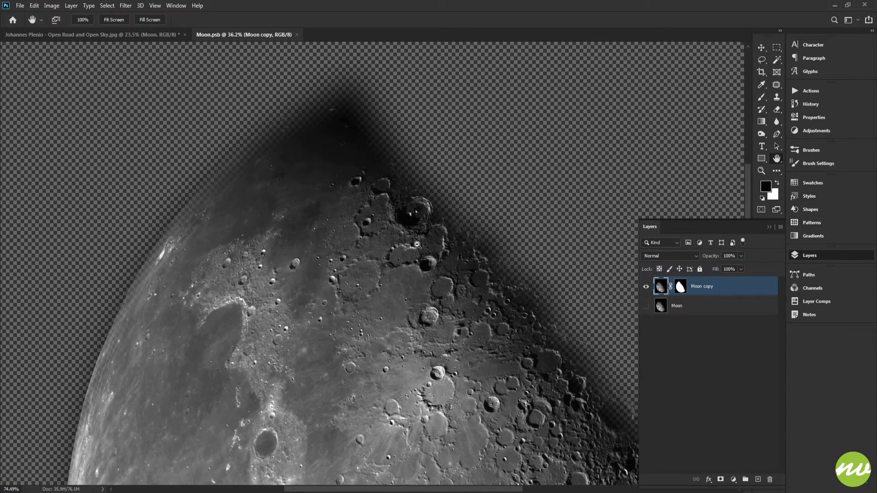
left_click(680, 286)
left_click(805, 117)
Step: Feather the mask 20 px, then save and close Moon.psb
left_click(705, 180)
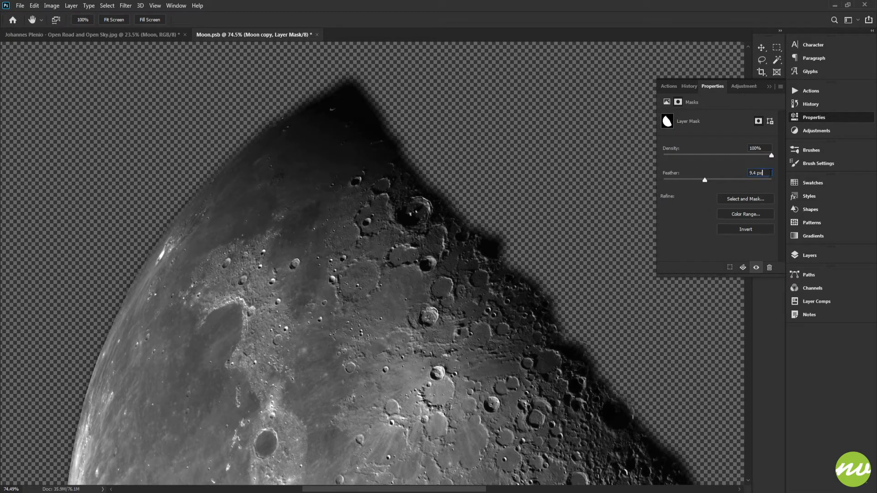
type("20")
key("Return")
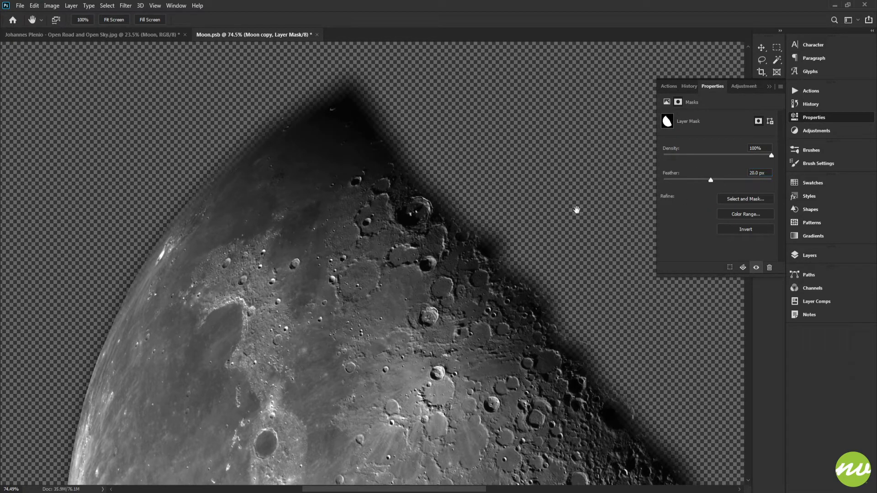
key("ctrl+s")
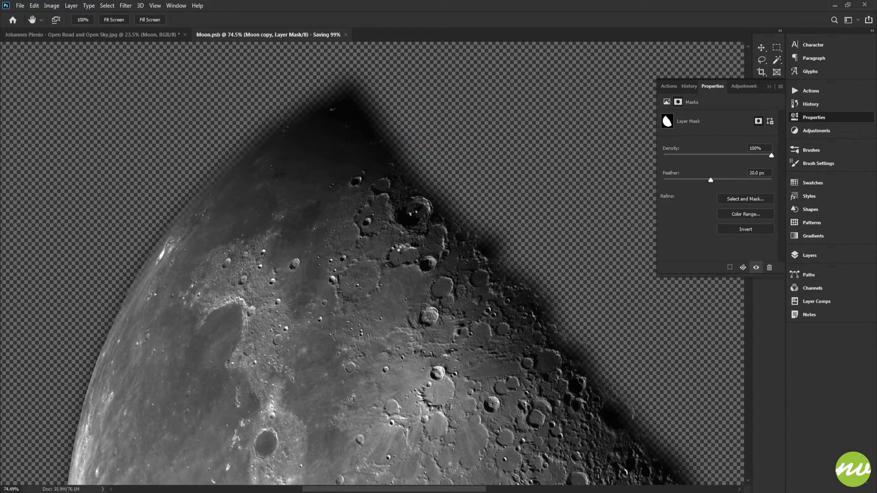
key("ctrl+w")
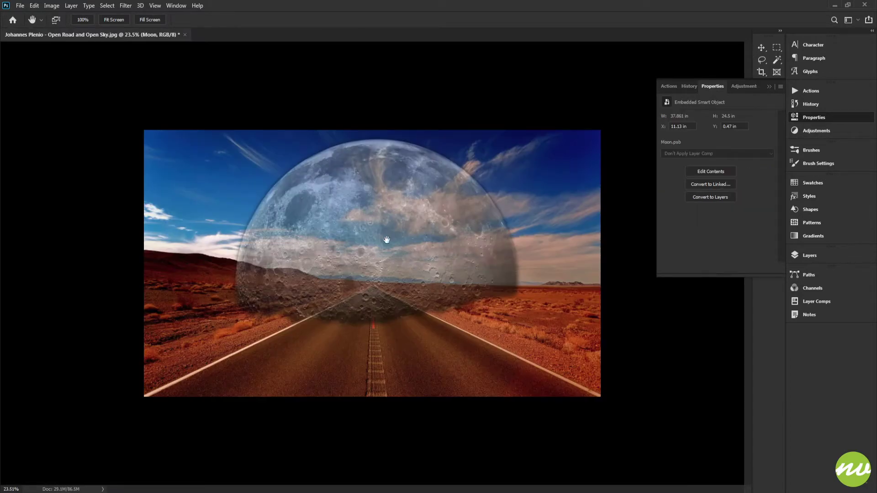
Step: Copy the Background copy land mask onto the Moon layer so the moon sits behind the land
left_click(794, 257)
left_click_drag(357, 278, 385, 298)
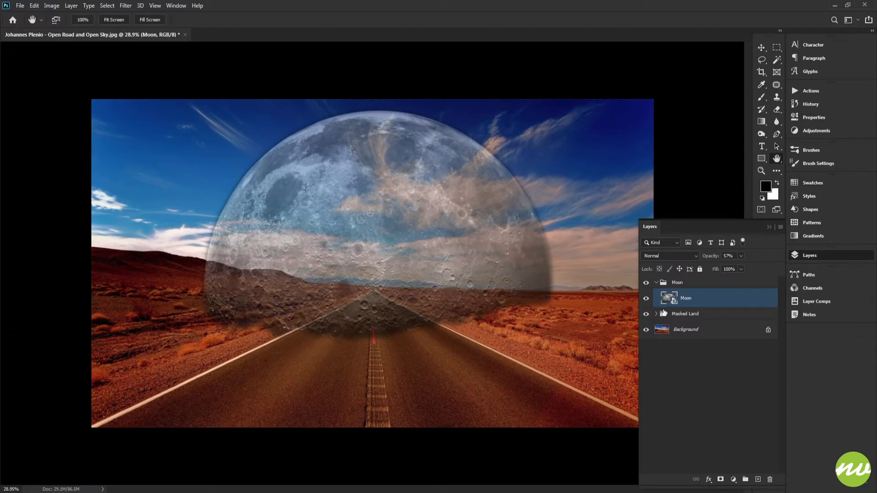
left_click(656, 315)
left_click(693, 329)
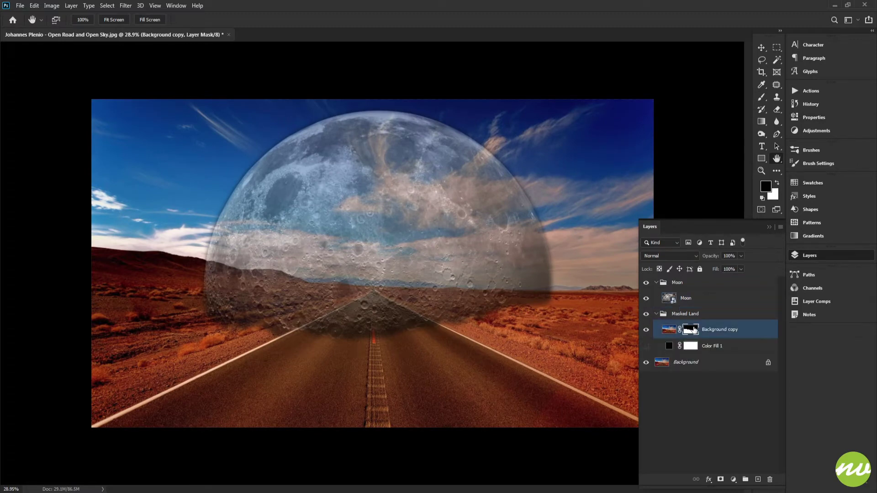
left_click_drag(691, 331, 694, 300)
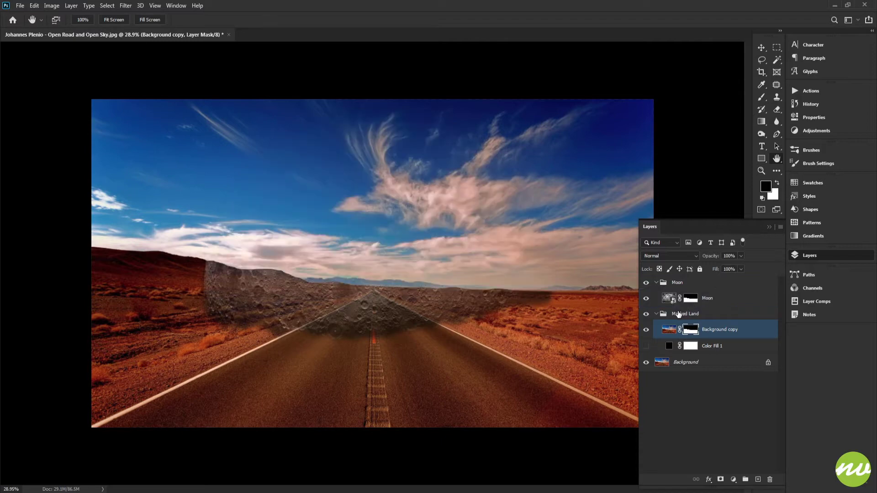
left_click(656, 314)
left_click(685, 304)
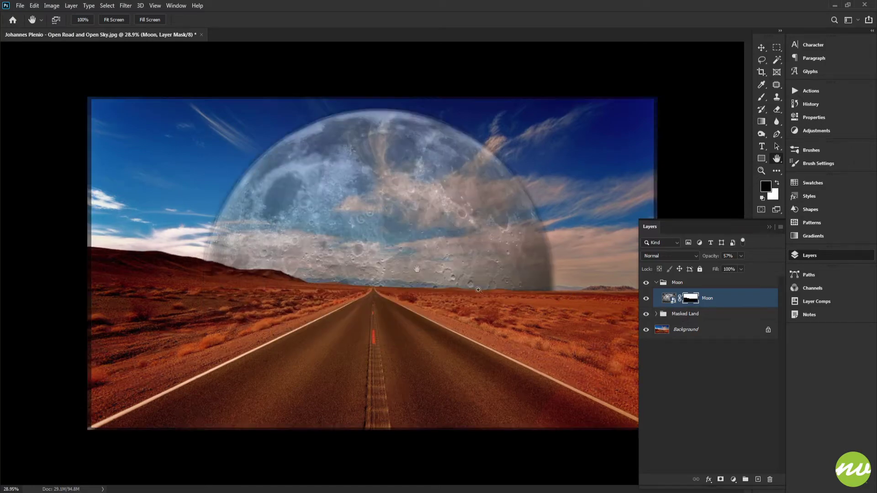
Step: Raise the Moon layer's opacity to 100% and check the horizon edge
left_click_drag(571, 296, 476, 305)
left_click_drag(533, 297, 362, 290)
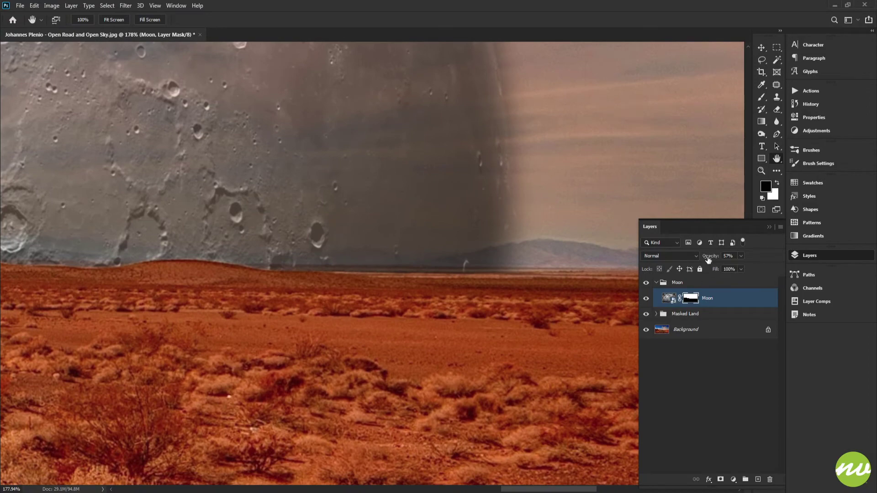
left_click_drag(708, 260, 730, 258)
left_click_drag(493, 305, 465, 304)
left_click_drag(13, 325, 336, 308)
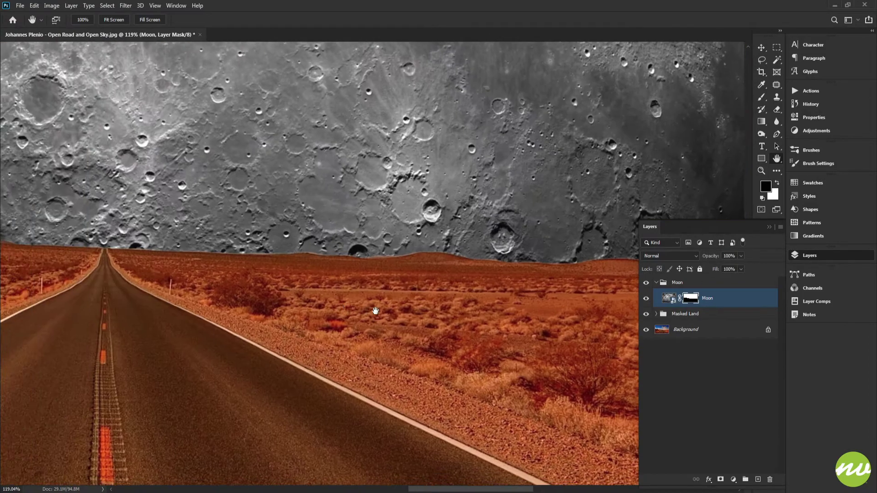
scroll(335, 308, "left", 10)
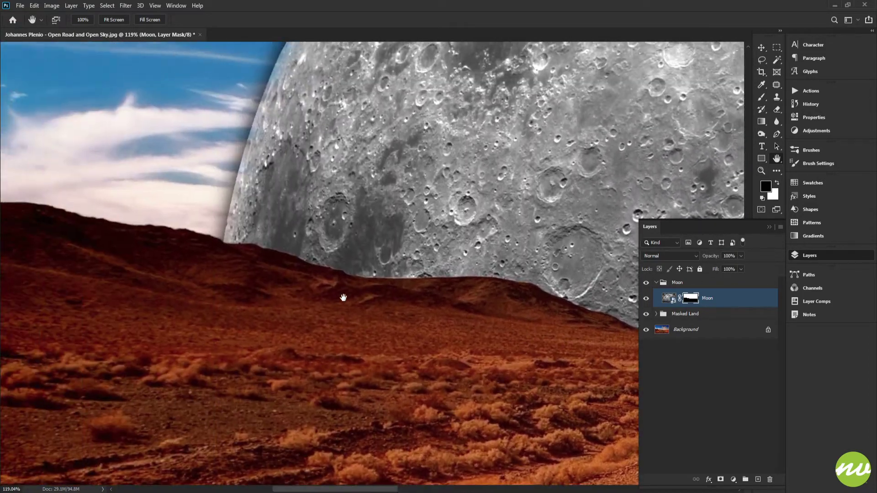
left_click_drag(288, 269, 255, 270)
left_click_drag(378, 284, 357, 279)
left_click_drag(280, 187, 288, 194)
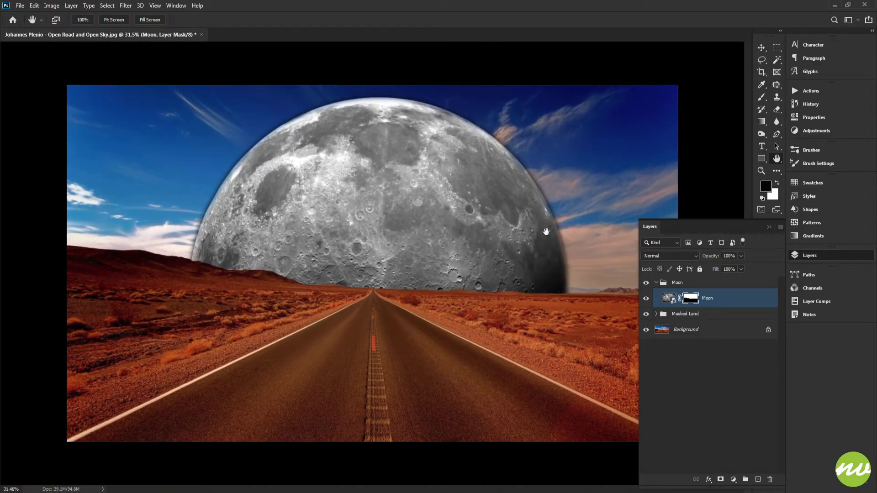
Step: In the Moon smart object, reduce the Moon copy mask feather to 2.5 px
double_click(669, 299)
left_click(680, 288)
left_click_drag(401, 269, 425, 294)
left_click_drag(404, 331, 400, 274)
left_click(812, 117)
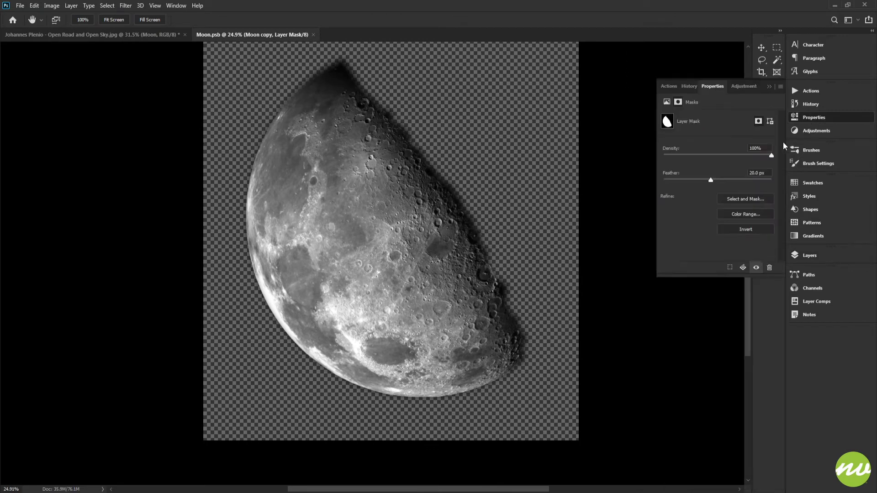
left_click(707, 181)
left_click_drag(707, 180, 678, 180)
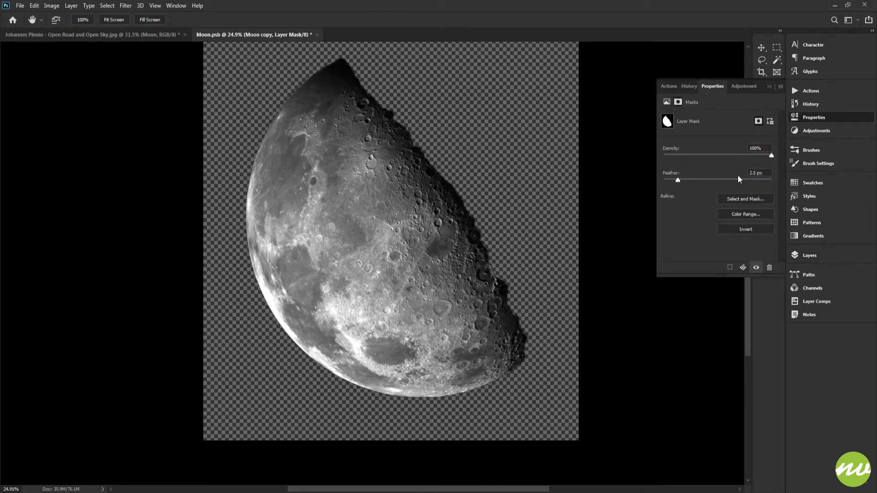
Step: Close Moon.psb saving the changes, and inspect the moon's edge in the composite
left_click(797, 255)
left_click(316, 35)
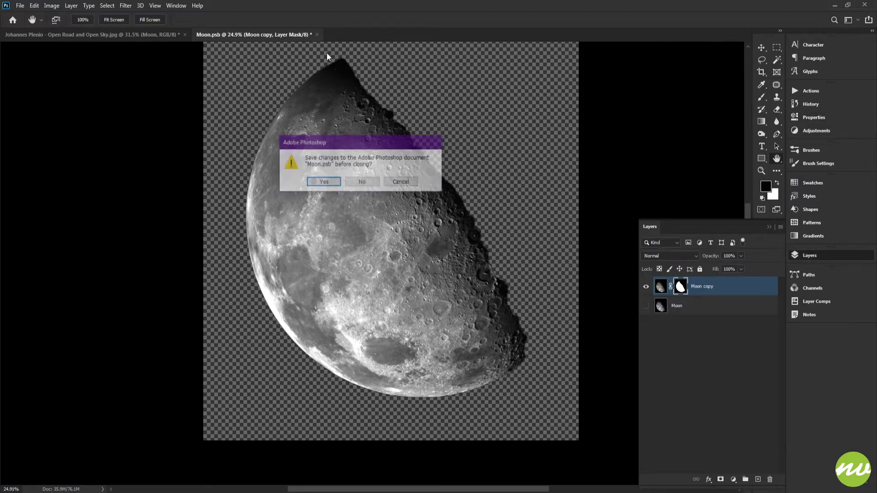
left_click(329, 185)
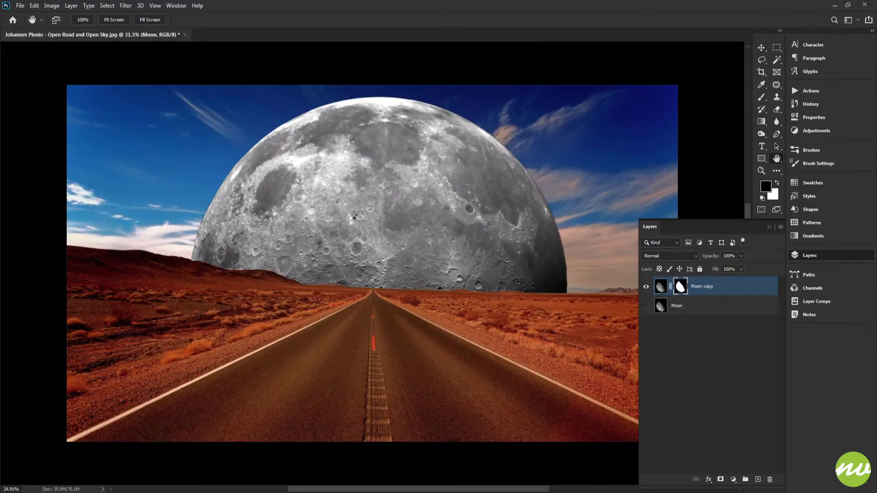
scroll(524, 279, "up", 8)
left_click_drag(523, 281, 319, 337)
left_click_drag(307, 45, 648, 322)
scroll(377, 214, "left", 5)
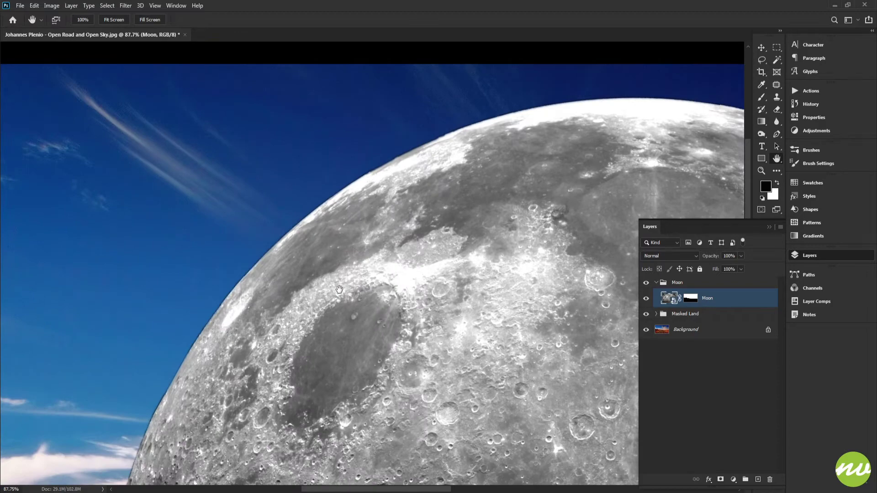
Step: Fit the image in the window and toggle the Moon group's visibility to check beneath it
scroll(374, 171, "down", 5)
scroll(279, 226, "up", 2)
scroll(280, 227, "down", 6)
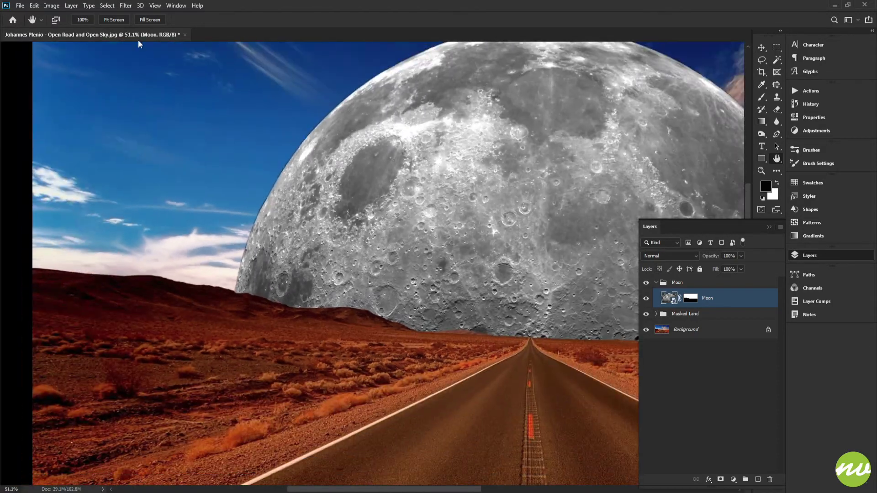
left_click(123, 21)
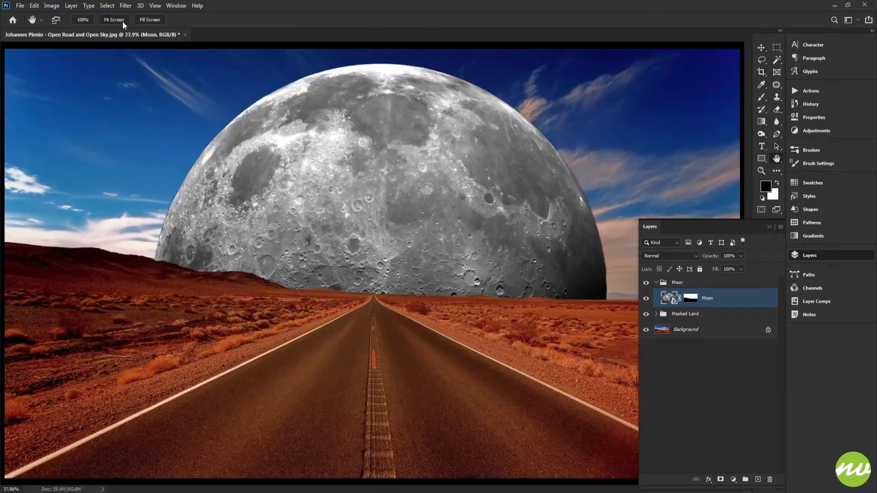
left_click(656, 282)
scroll(516, 307, "down", 1)
scroll(516, 307, "down", 3)
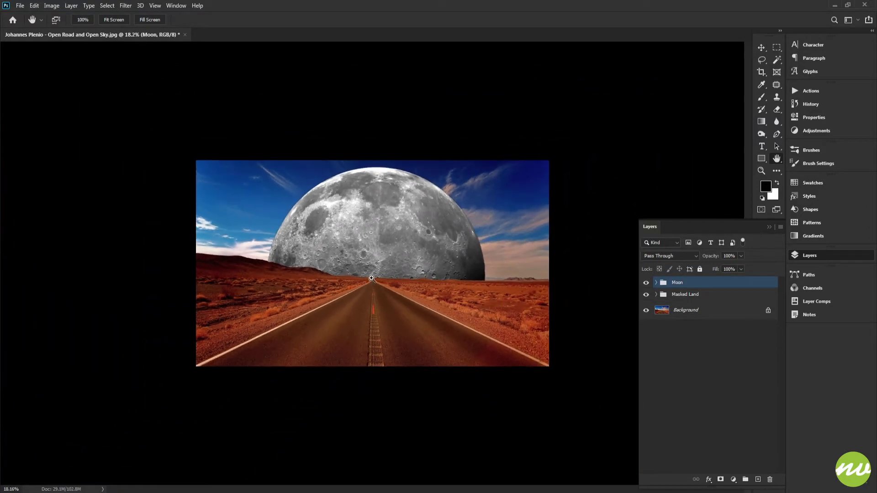
scroll(373, 279, "up", 3)
scroll(397, 289, "up", 1)
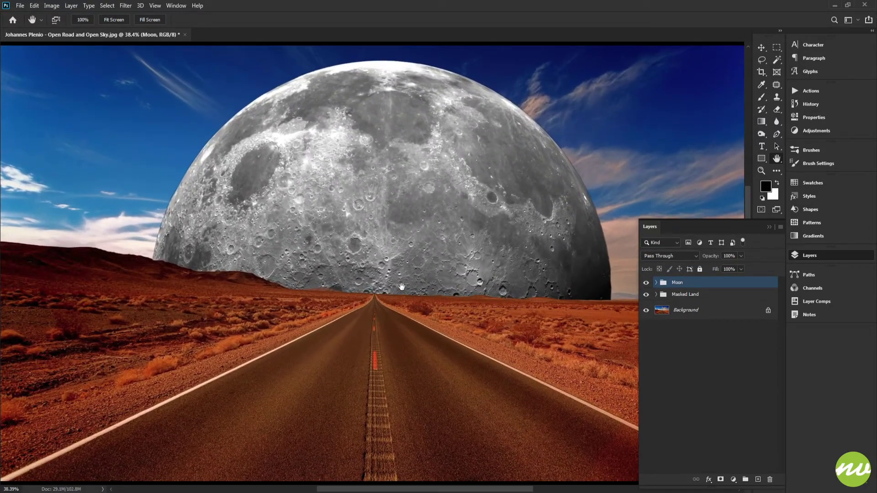
scroll(405, 288, "down", 3)
scroll(404, 288, "up", 2)
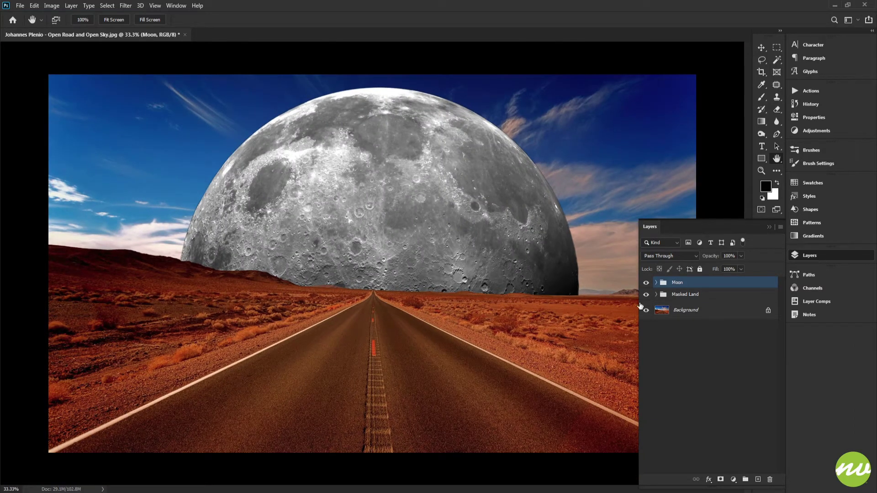
left_click(646, 283)
left_click(646, 284)
Step: Show Color Fill 1 and invert its mask so the sky shows through
left_click(657, 295)
left_click(646, 327)
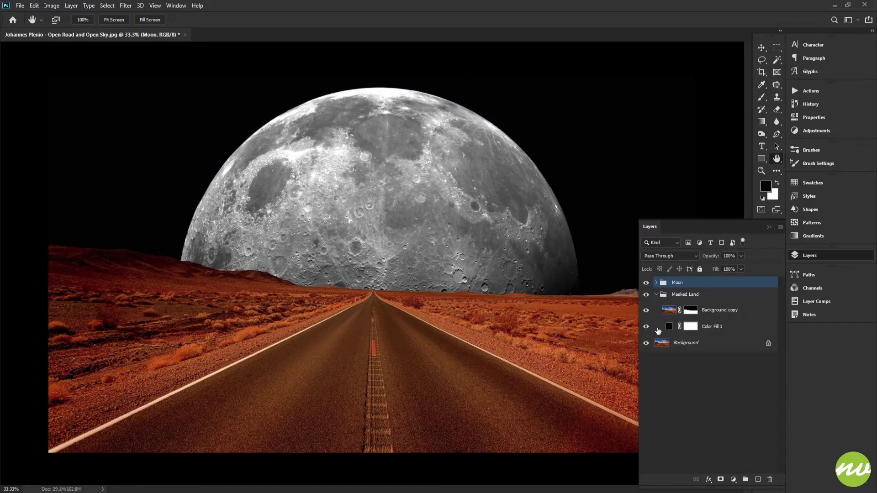
left_click(668, 327)
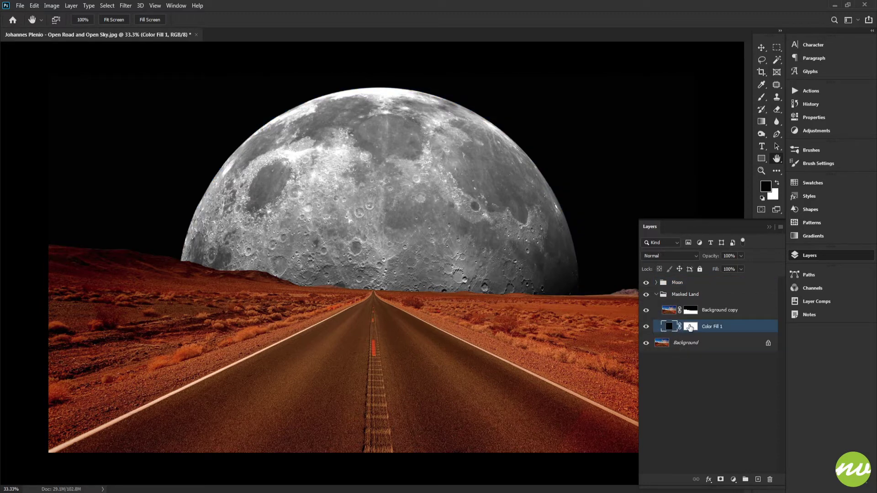
left_click(690, 327)
key("ctrl+i")
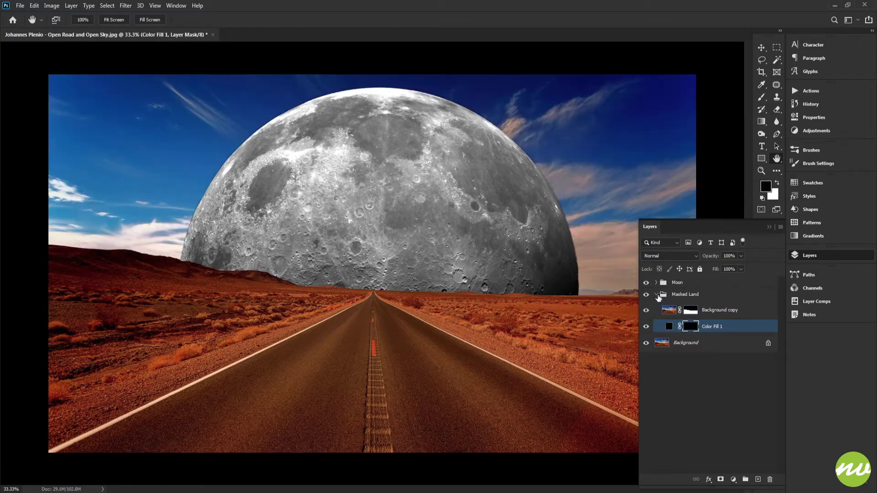
left_click(657, 295)
left_click(657, 295)
key("ctrl+z")
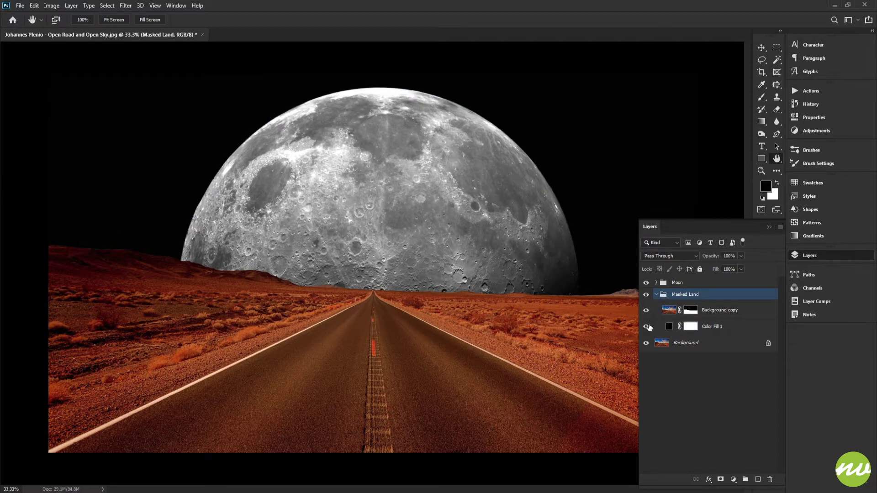
key("ctrl+shift+z")
left_click(657, 295)
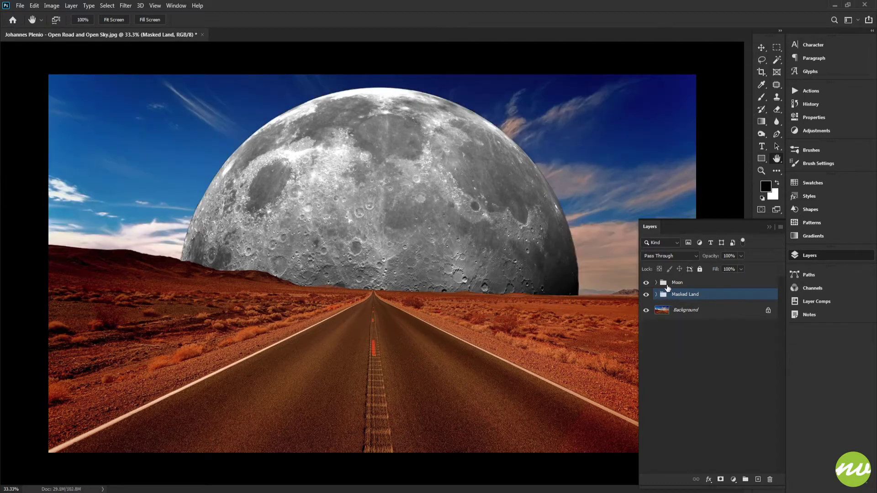
Step: Create a new group named Gradient Map above the Moon group
left_click(667, 285)
left_click(657, 283)
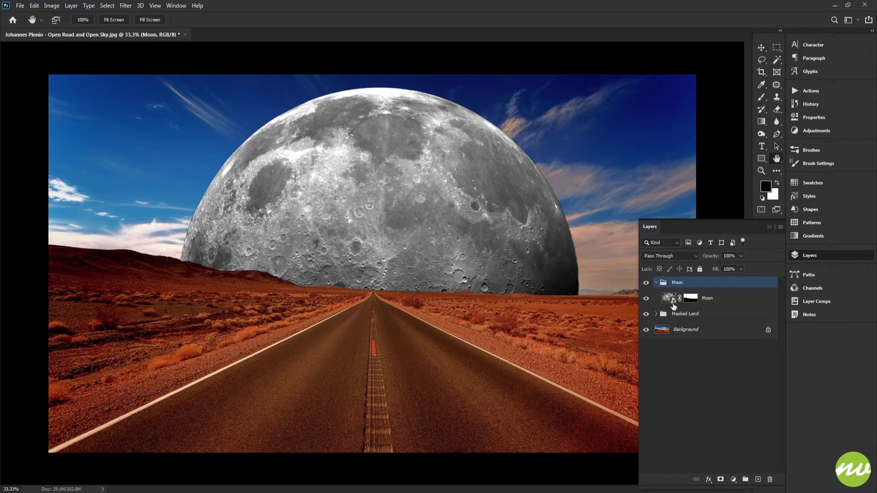
left_click(656, 283)
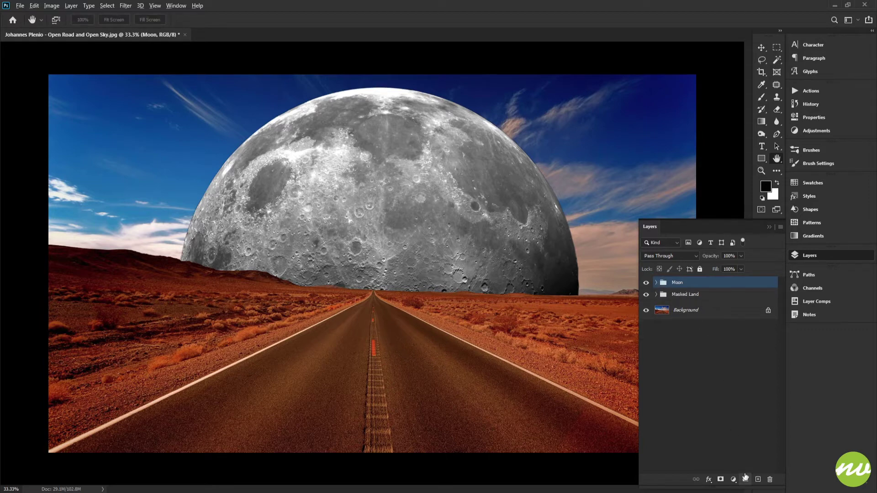
left_click(746, 479, "alt")
type("Gi")
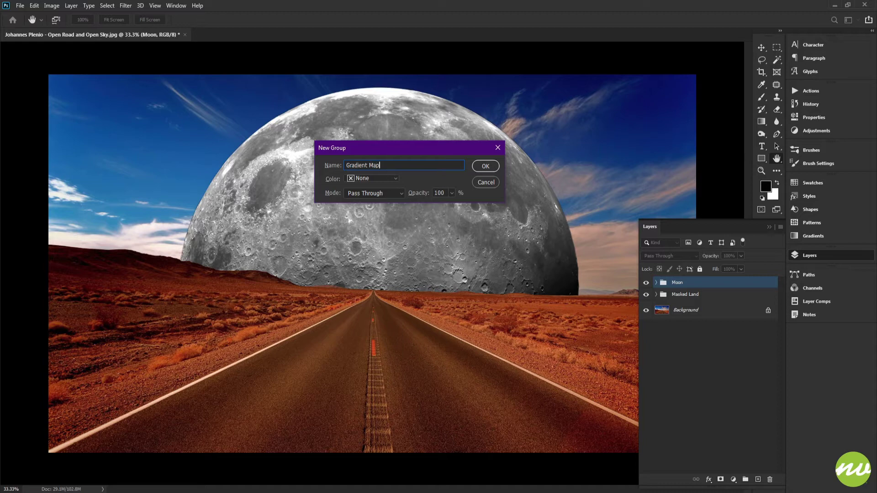
key("Return")
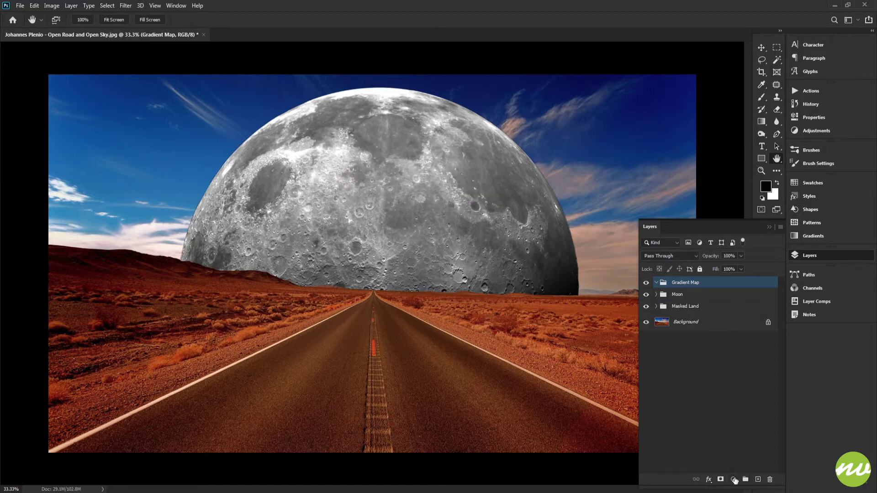
Step: Add a Gradient Map adjustment layer and recolour its dark start stop to navy 020409
left_click(734, 481)
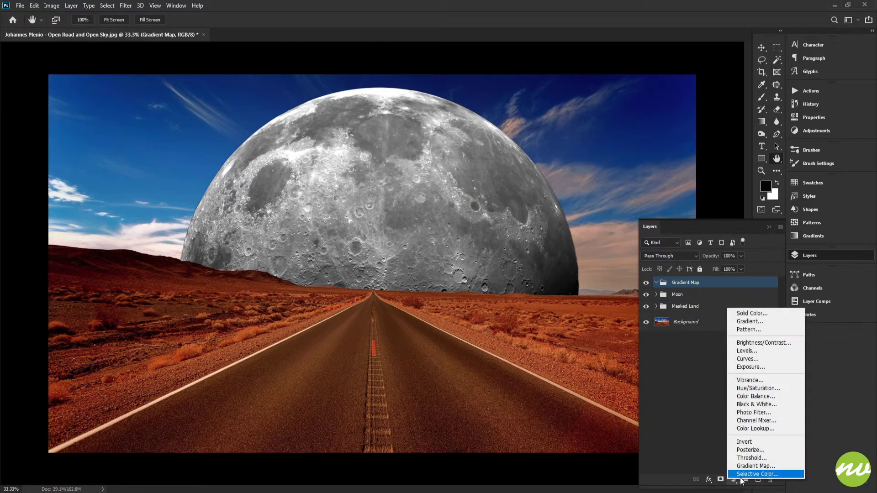
left_click(736, 466)
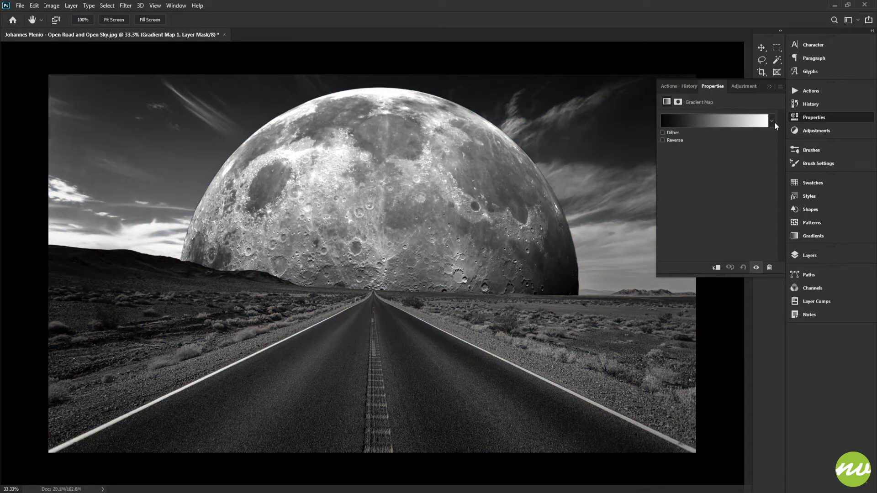
left_click(708, 122)
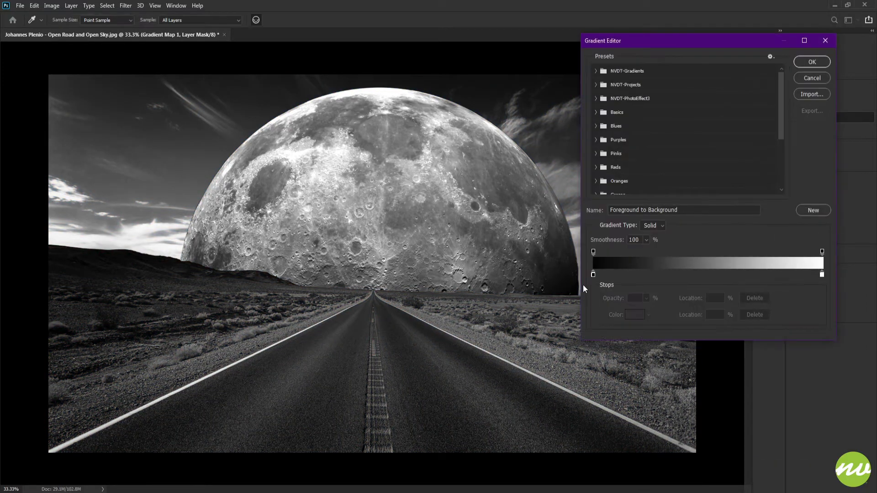
left_click(593, 274)
left_click(634, 315)
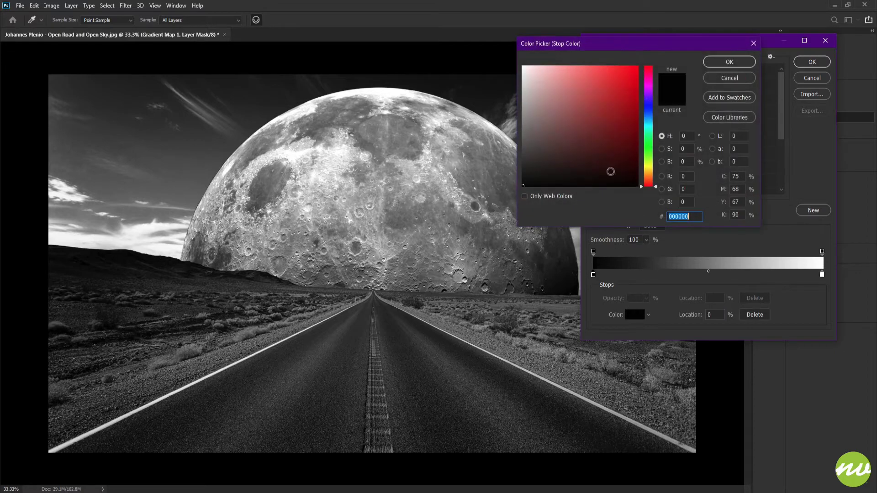
mouse_move(641, 135)
left_mouse_down()
mouse_move(648, 115)
mouse_move(616, 184)
left_mouse_up()
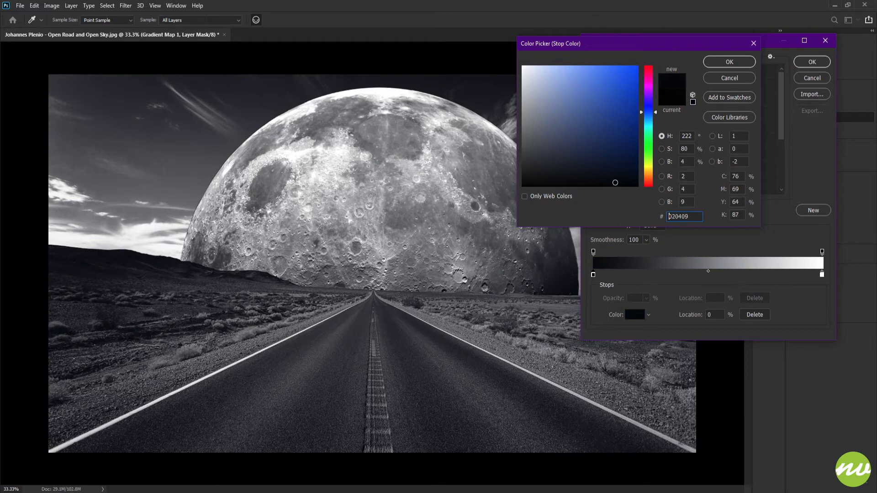
left_click_drag(669, 217, 689, 217)
left_click(724, 67)
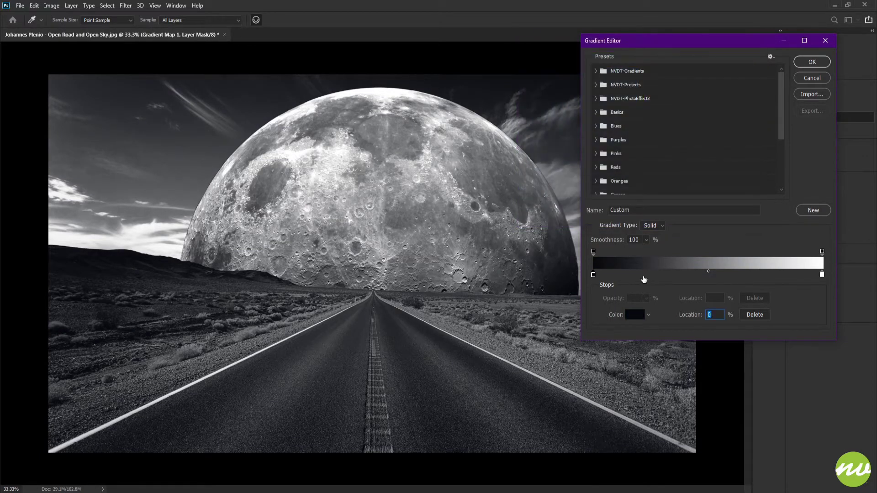
Step: Add a grey-blue midtone stop to the gradient at around 35%
left_click(641, 276)
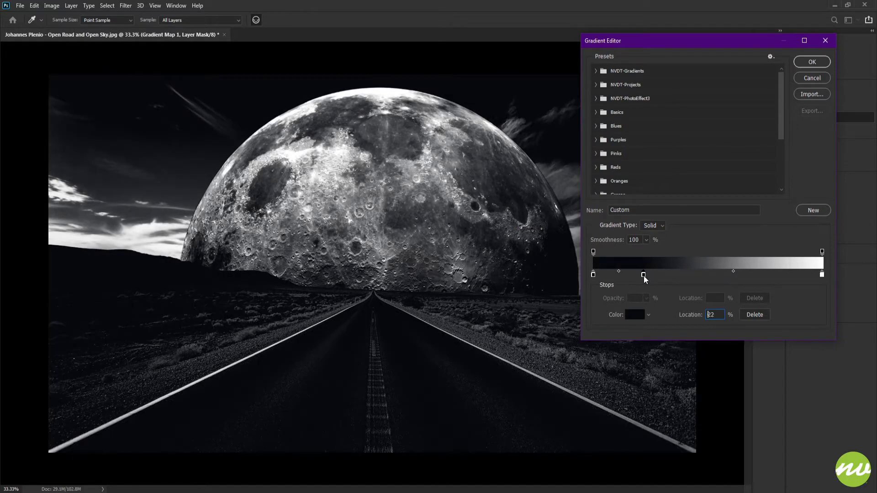
left_click_drag(644, 277, 640, 277)
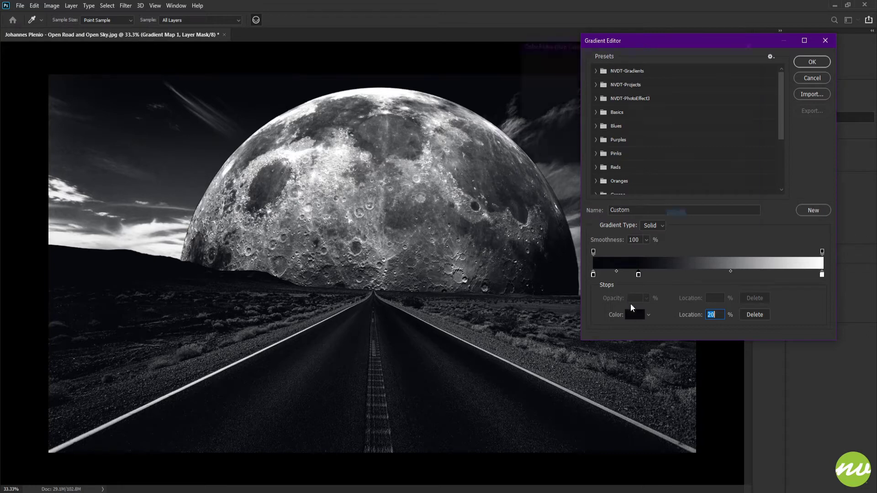
left_click(635, 315)
left_click_drag(608, 177, 546, 111)
left_click(719, 64)
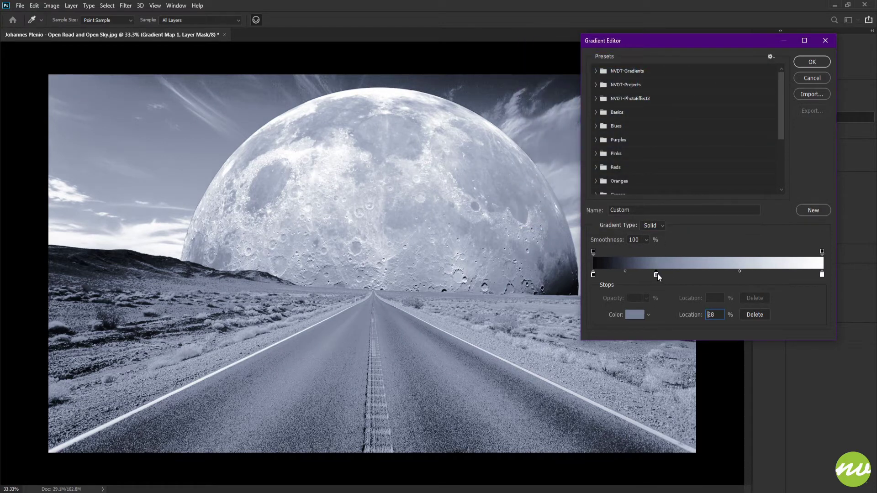
left_click(656, 275)
scroll(717, 313, "up", 9)
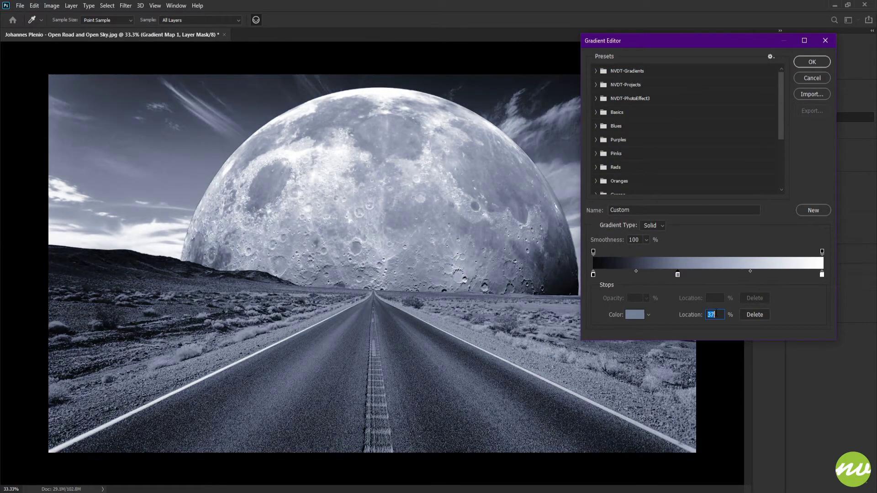
scroll(722, 314, "up", 1)
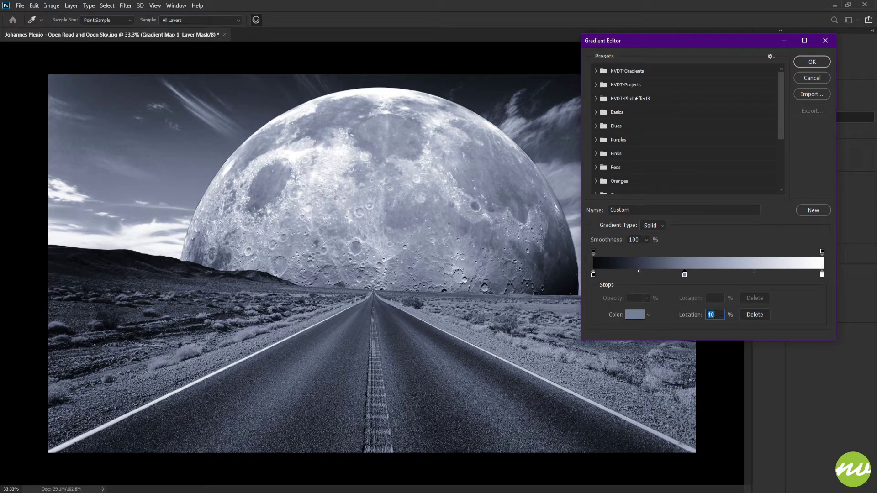
scroll(719, 314, "down", 4)
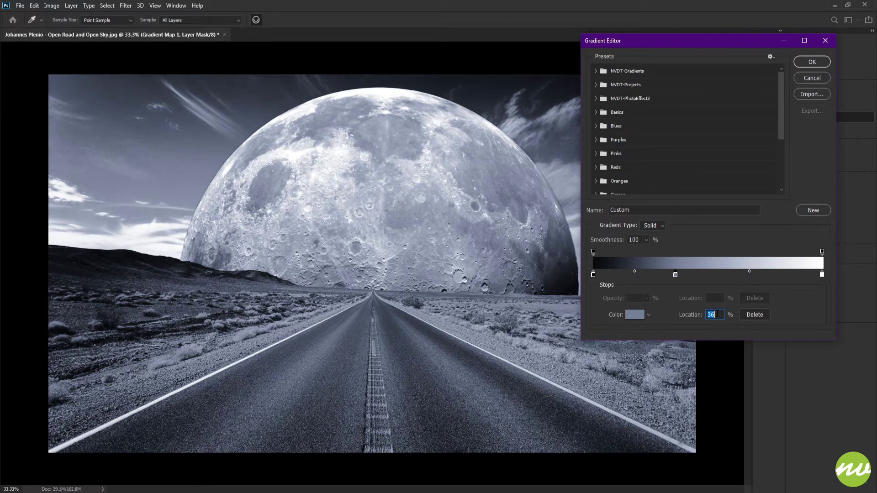
Step: Make the end stop a near-white blue (f3f7ff) and apply the gradient
left_click(823, 274)
left_click(675, 263)
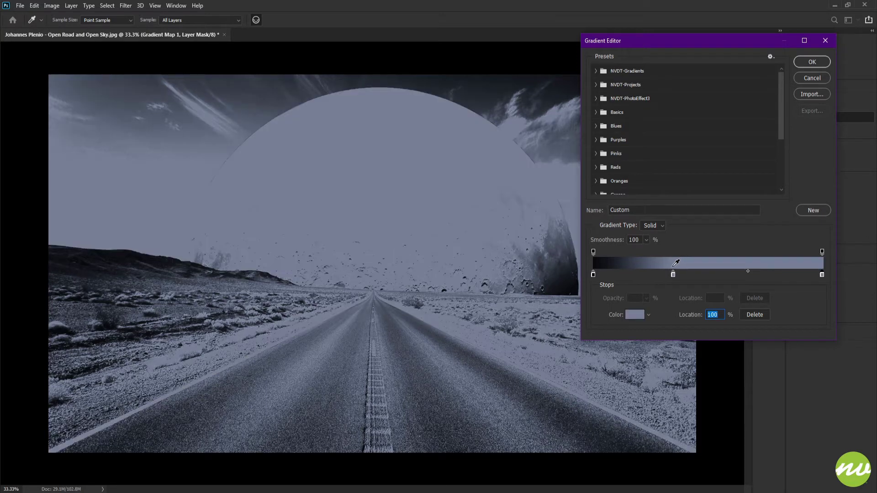
left_click(634, 318)
left_click_drag(544, 122, 527, 65)
left_click(728, 63)
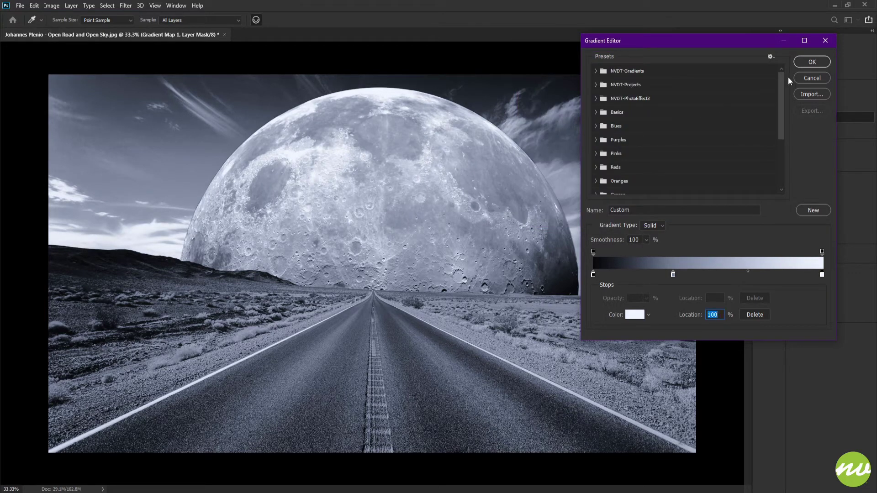
left_click(808, 62)
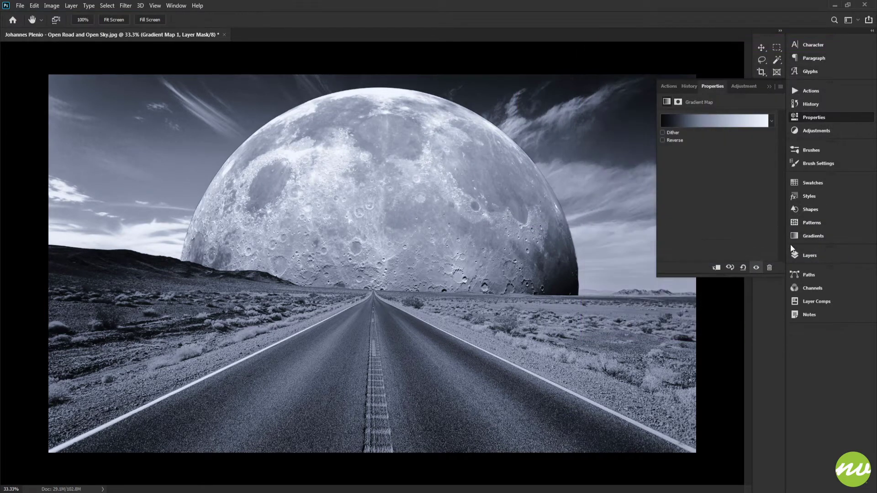
Step: Move the gradient's midtone stop to 30% and colour it grey 4f5d5e
left_click(809, 256)
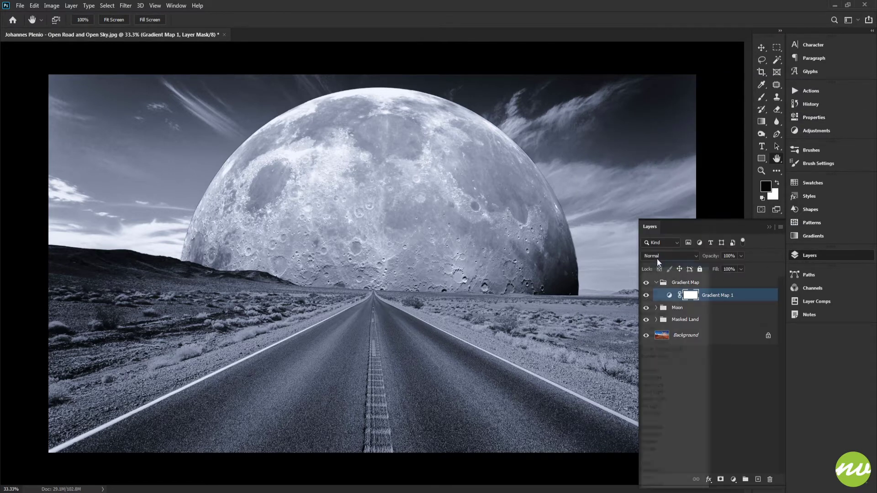
double_click(671, 297)
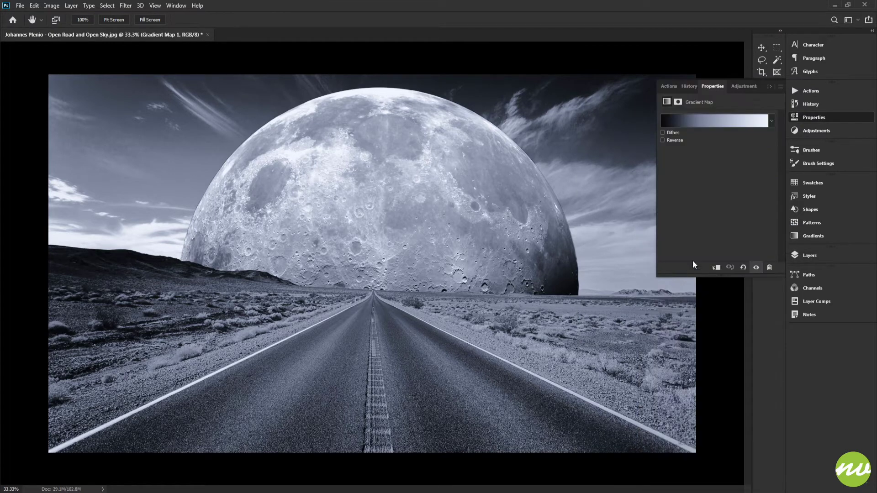
left_click(689, 127)
left_click(593, 275)
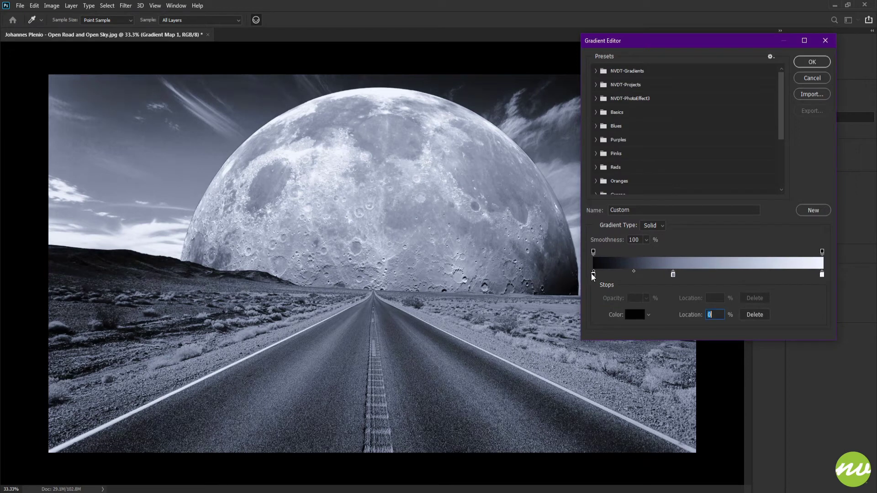
left_click_drag(673, 274, 662, 275)
left_click(634, 315)
type("22272a")
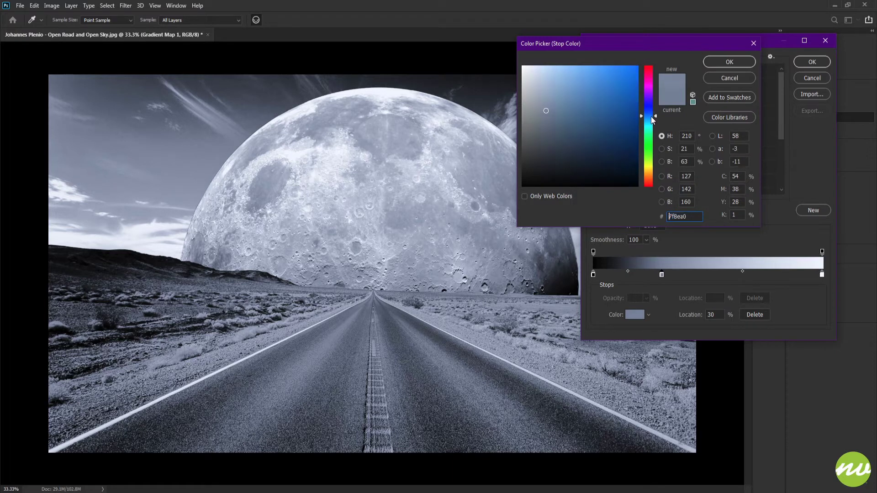
left_click(540, 142)
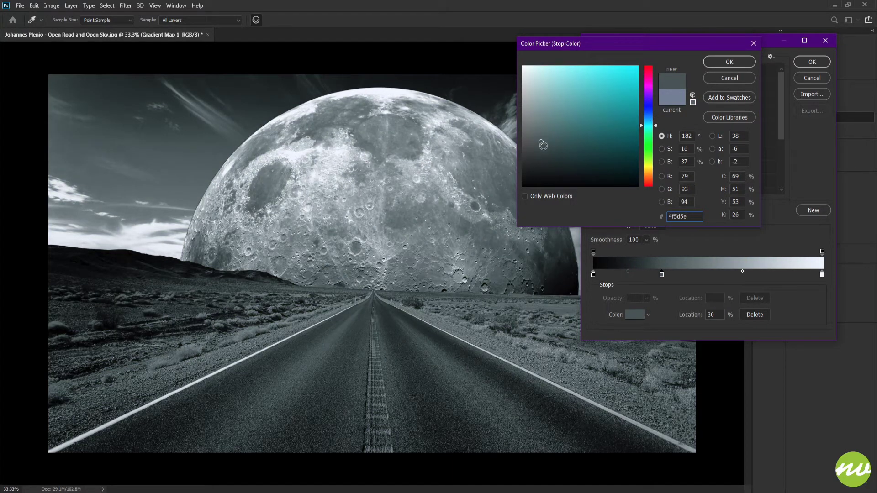
left_click(729, 61)
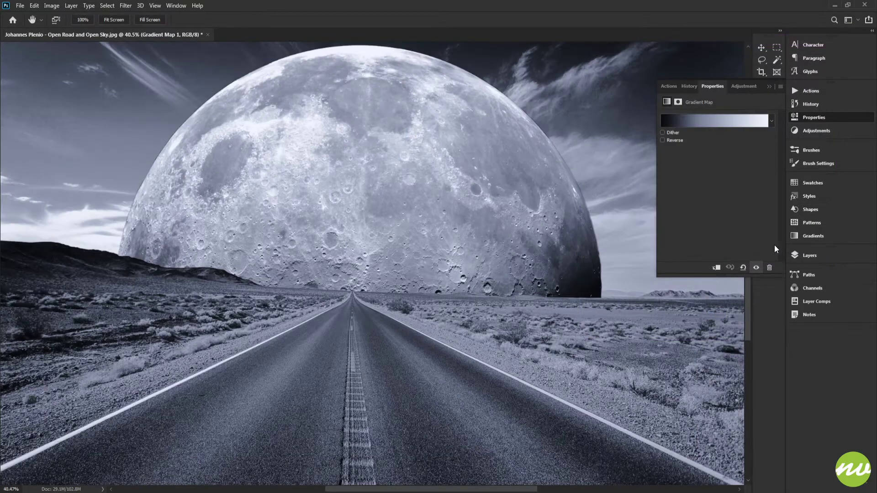
Step: Move the Gradient Map's middle stop to 20% and make it dark teal-grey 5d7c7a
left_click(817, 254)
double_click(675, 296)
left_click(690, 121)
left_click_drag(673, 274, 640, 279)
left_click(632, 315)
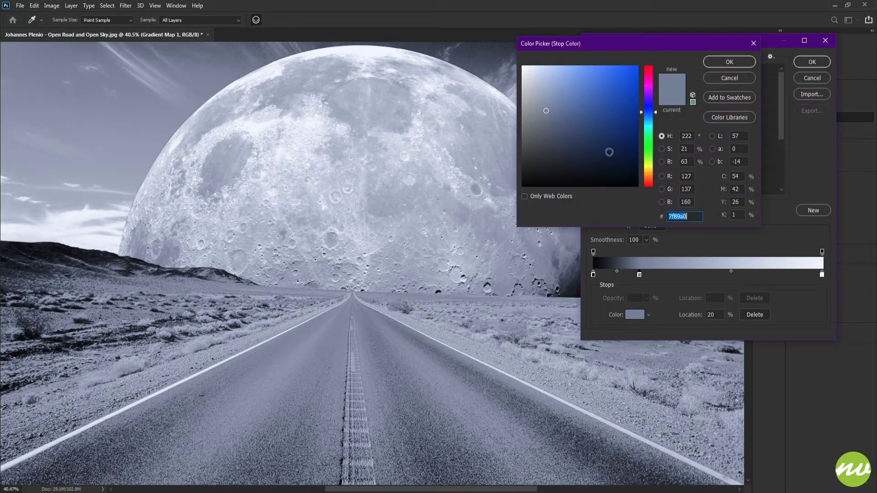
left_click_drag(648, 115, 650, 130)
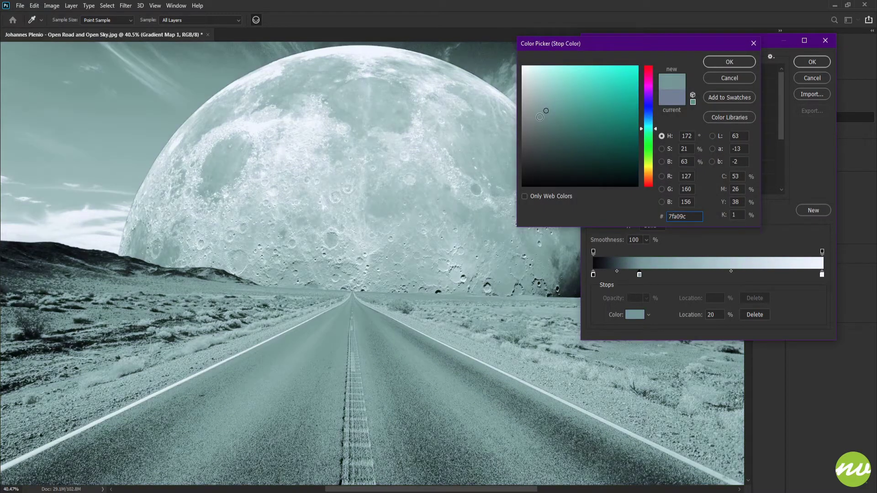
mouse_move(544, 112)
left_mouse_down()
mouse_move(537, 165)
mouse_move(538, 128)
left_mouse_up()
left_click(724, 63)
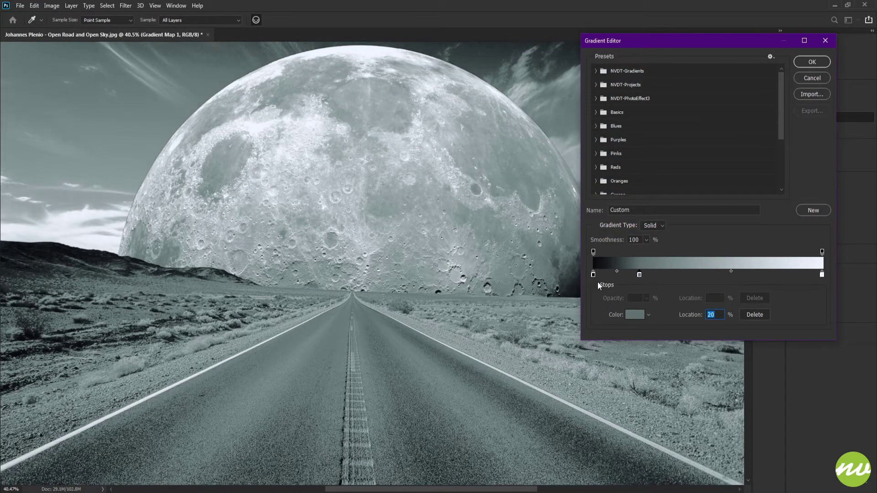
Step: Set the highlight end stop to pale blue-white f1f5ff and apply the gradient
left_click(822, 275)
left_click(599, 260)
left_click(637, 311)
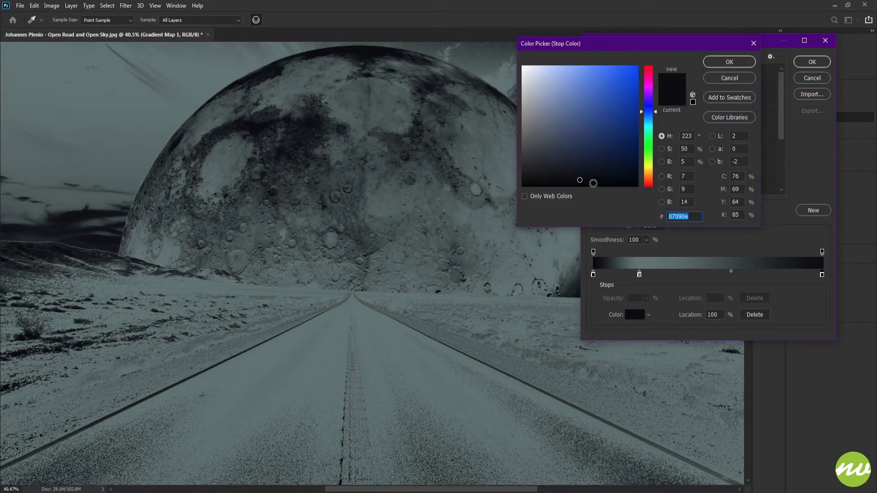
left_click_drag(585, 174, 531, 65)
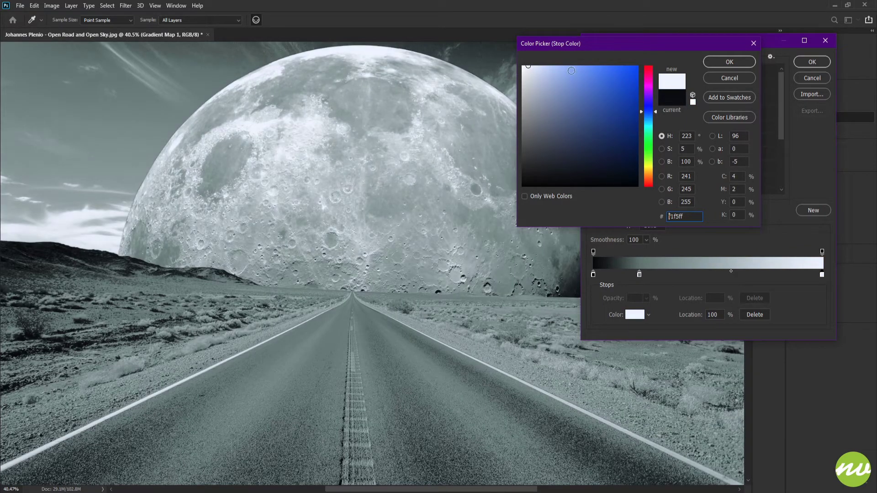
left_click(721, 64)
left_click(814, 63)
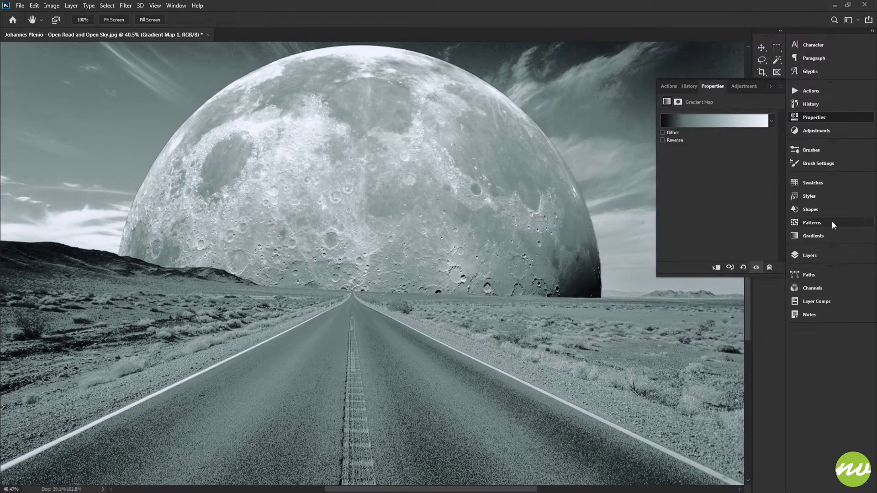
left_click(809, 256)
Step: Open Gradient Map 1's gradient and move its black stop to 0% and grey stop to 25%
left_click(114, 20)
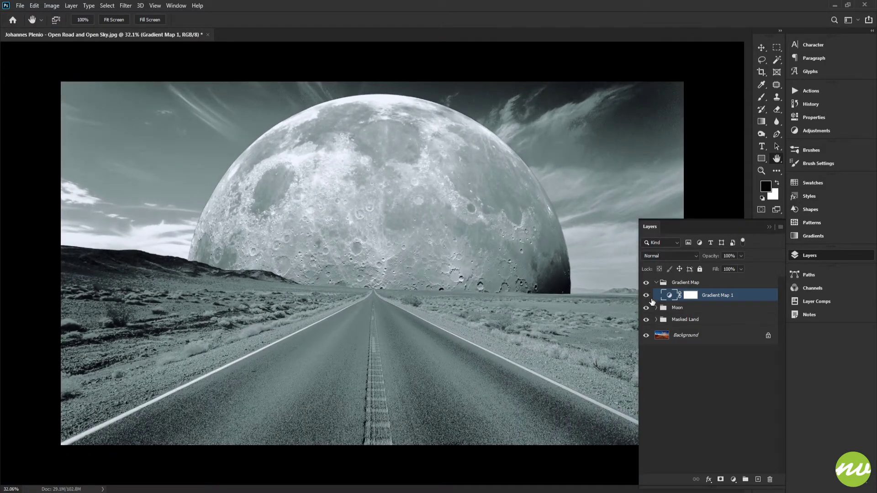
left_click(647, 297)
left_click(647, 296)
double_click(669, 296)
left_click(690, 123)
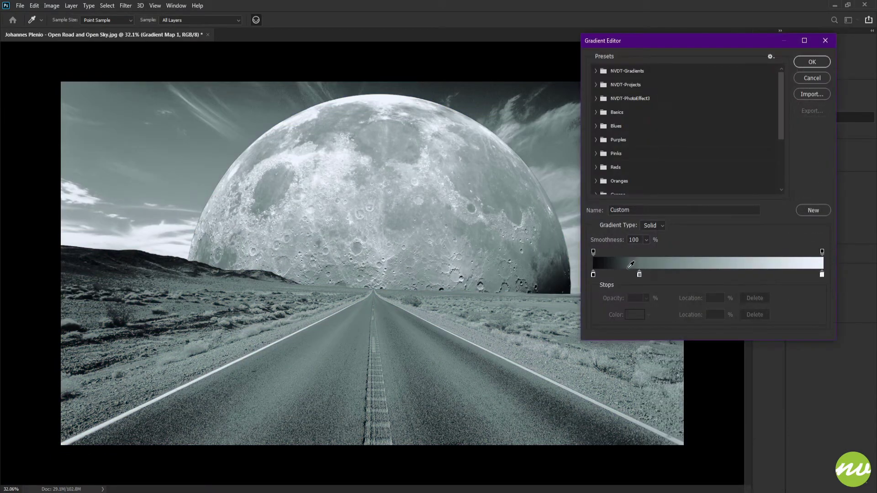
left_click(604, 276)
left_click_drag(592, 280, 591, 281)
left_click_drag(648, 276, 651, 276)
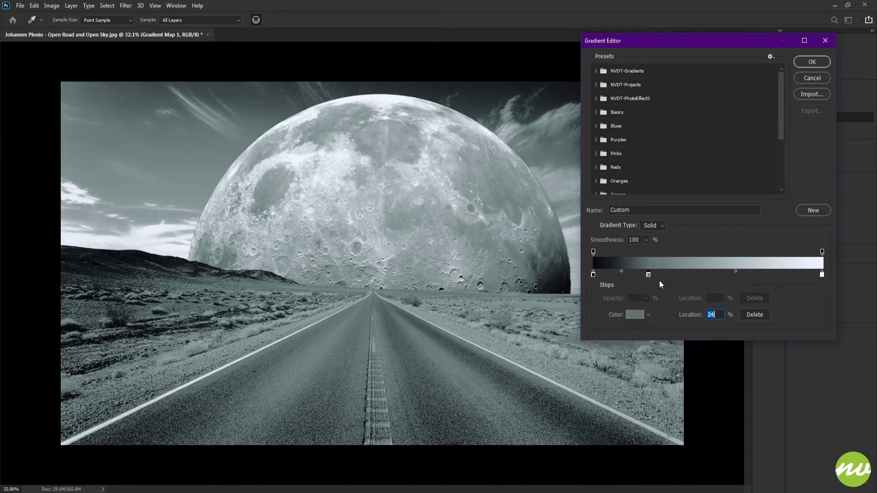
Step: Darken the 25% grey stop to 465150 and apply the edited gradient to the map
left_click(635, 315)
left_click_drag(539, 132, 538, 144)
left_click(730, 62)
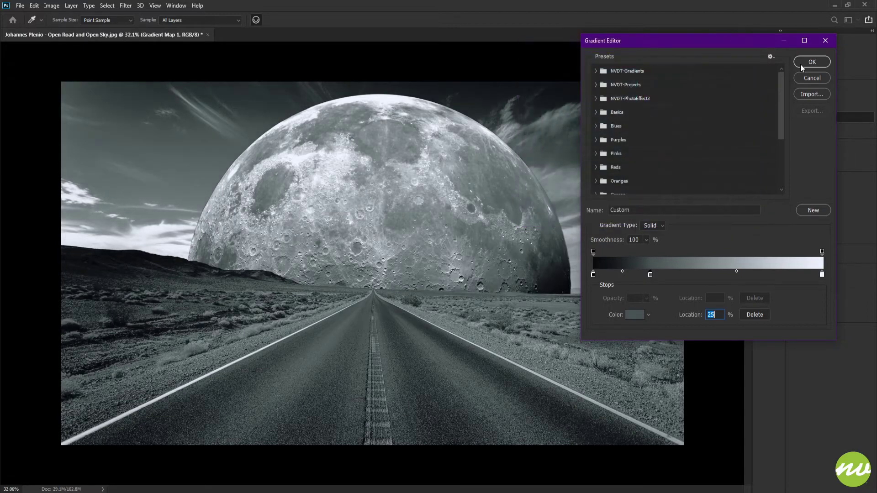
left_click(812, 62)
left_click(811, 255)
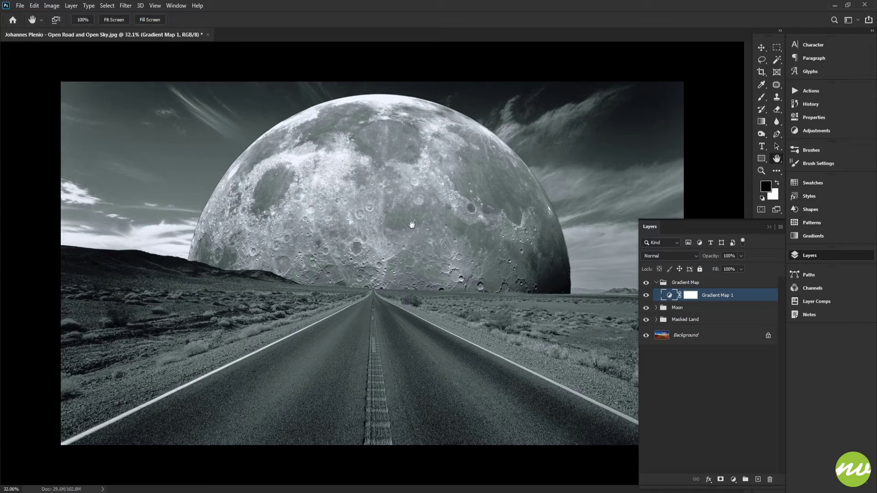
left_click(657, 283)
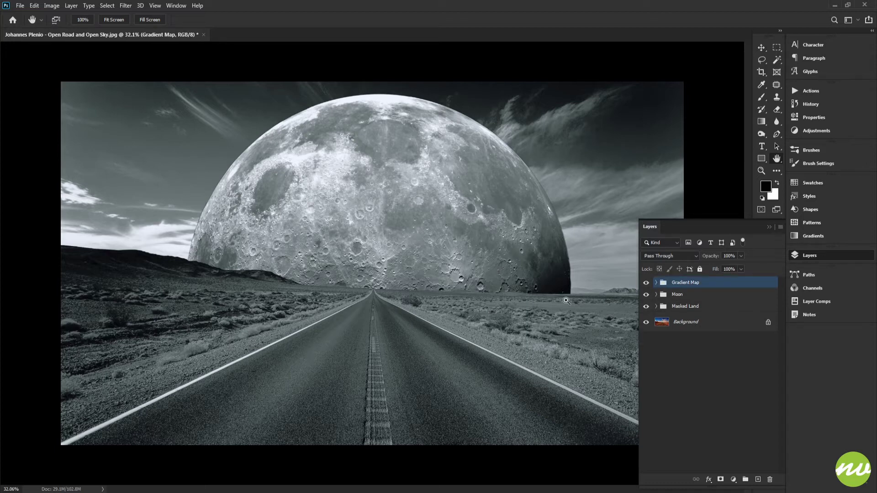
Step: Reorder the groups so the Gradient Map group stays above the Moon group
key("ctrl+bracketleft")
key("ctrl+bracketright")
key("ctrl+bracketleft")
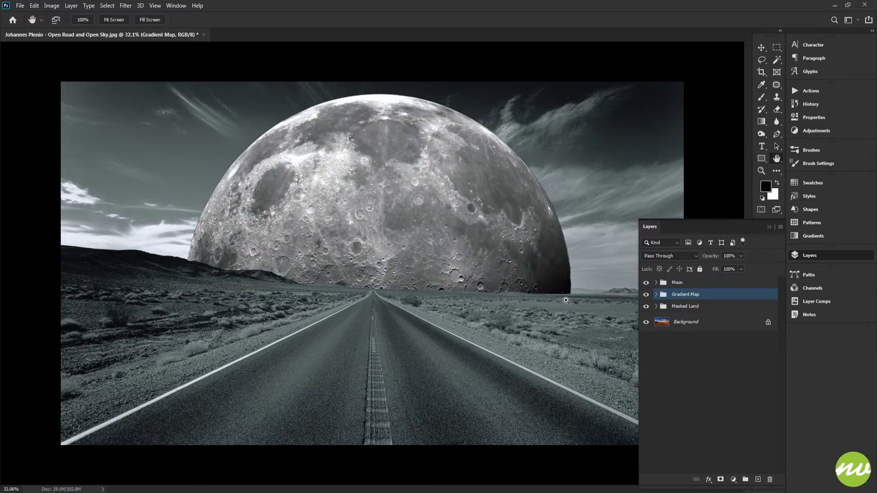
scroll(567, 301, "down", 2)
key("ctrl+0")
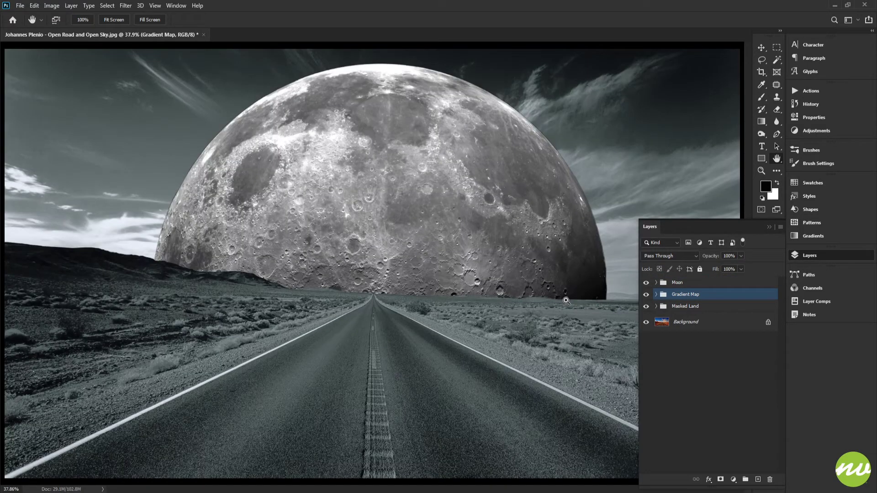
key("ctrl+bracketright")
scroll(566, 301, "down", 1)
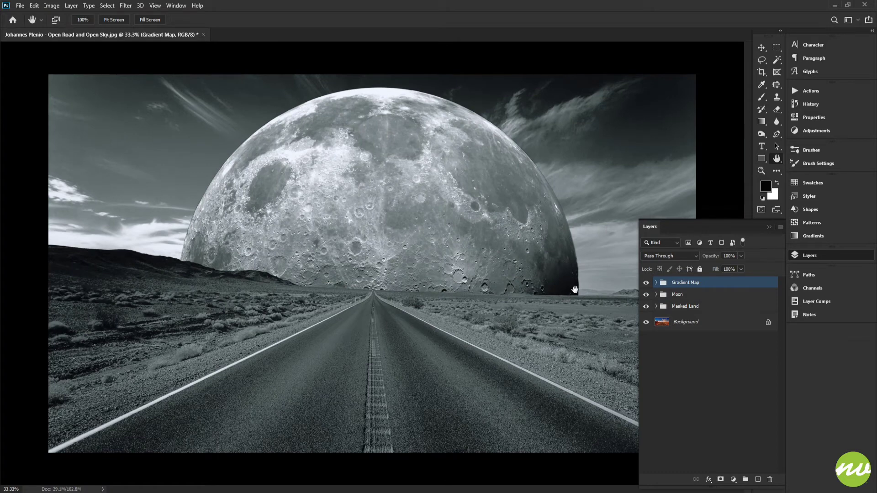
Step: Set the Moon group's blend mode to Screen and compare it with the colour grade off
left_click(680, 298)
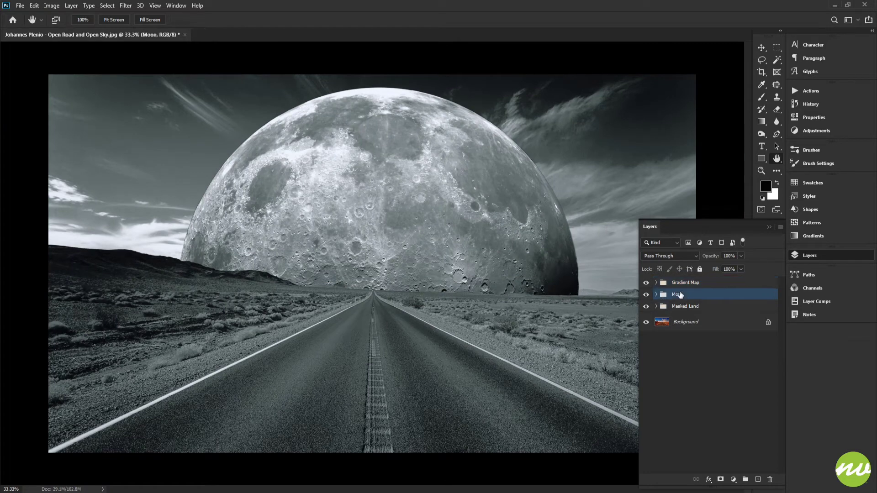
left_click(650, 257)
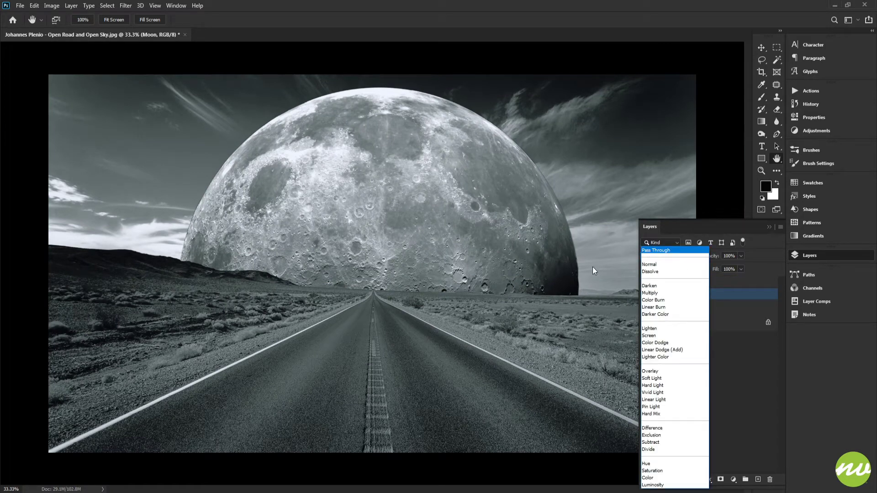
left_click(650, 336)
mouse_move(445, 251)
left_mouse_down()
mouse_move(422, 248)
mouse_move(456, 243)
left_mouse_up()
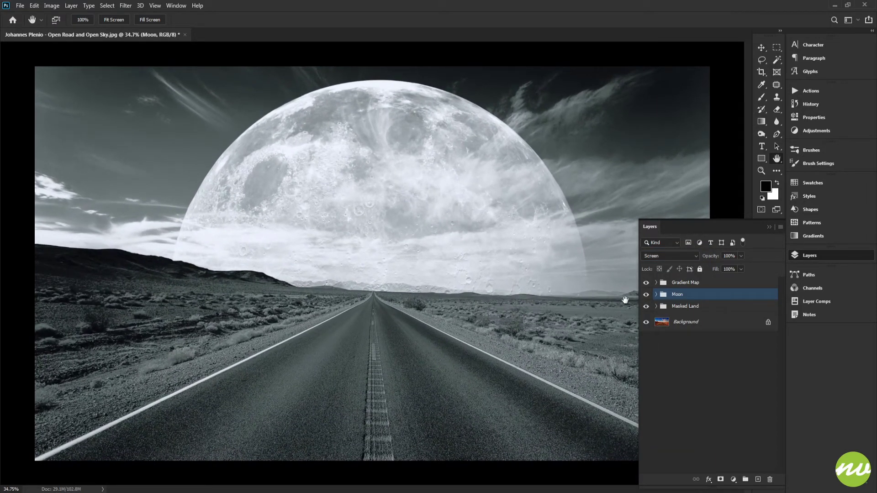
left_click(646, 283)
left_click(645, 284)
Step: Select the Color Fill 1 mask in Masked Land and set up a large soft brush
left_click(656, 307)
left_click(691, 343)
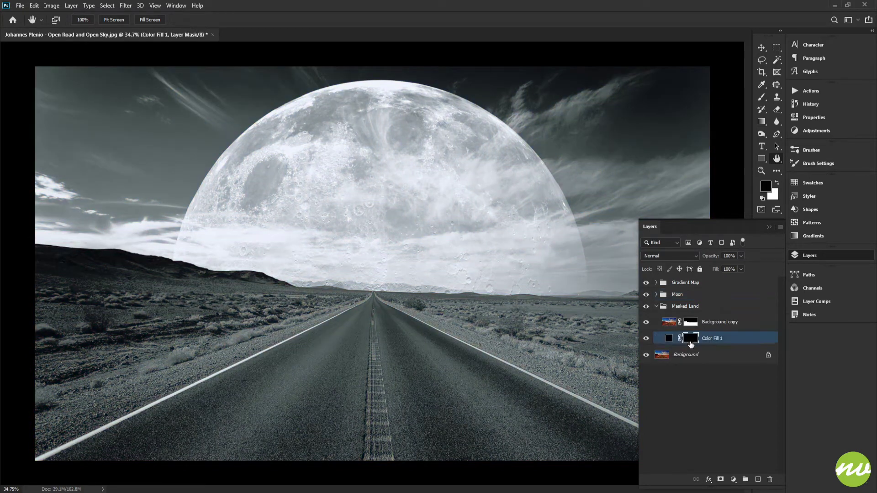
key("b")
mouse_move(399, 273)
left_mouse_down()
mouse_move(445, 272)
mouse_move(450, 45)
left_mouse_up()
mouse_move(401, 248)
left_mouse_down()
mouse_move(392, 281)
mouse_move(421, 276)
left_mouse_up()
key("x")
key("ctrl+z")
left_click_drag(414, 315, 411, 315)
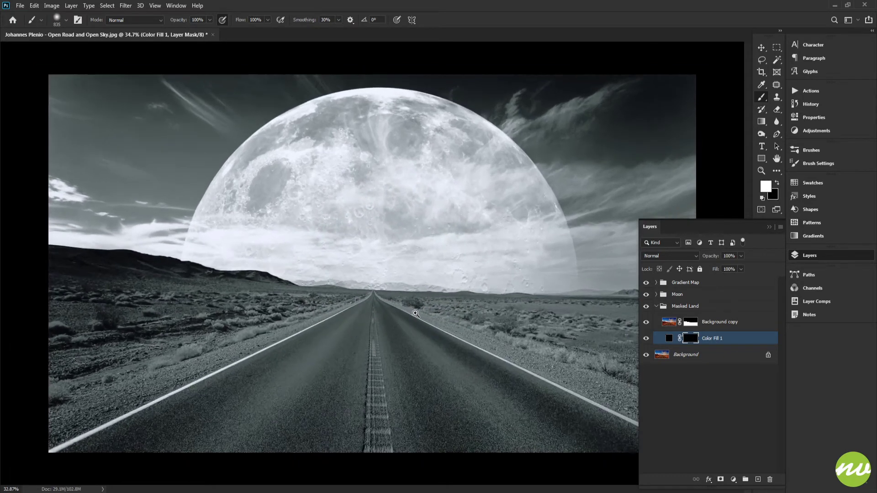
key("ctrl+0")
Step: Paint white along the horizon behind the road and enlarge the brush to 1510 px
key("h")
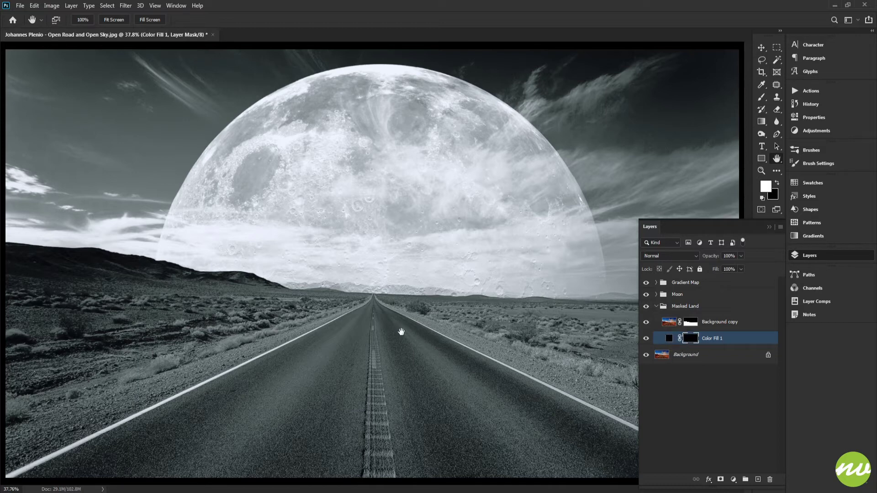
key("b")
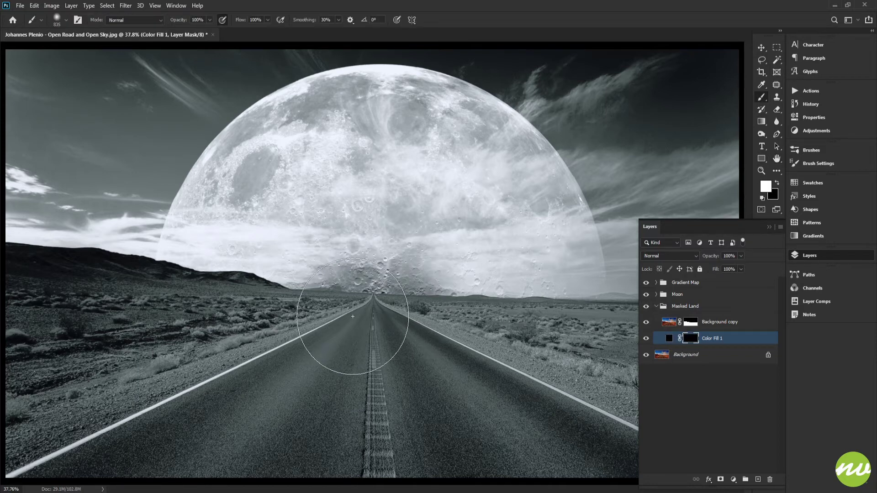
mouse_move(313, 334)
left_mouse_down()
mouse_move(486, 369)
mouse_move(579, 366)
mouse_move(186, 344)
mouse_move(169, 333)
mouse_move(179, 346)
mouse_move(232, 331)
left_mouse_up()
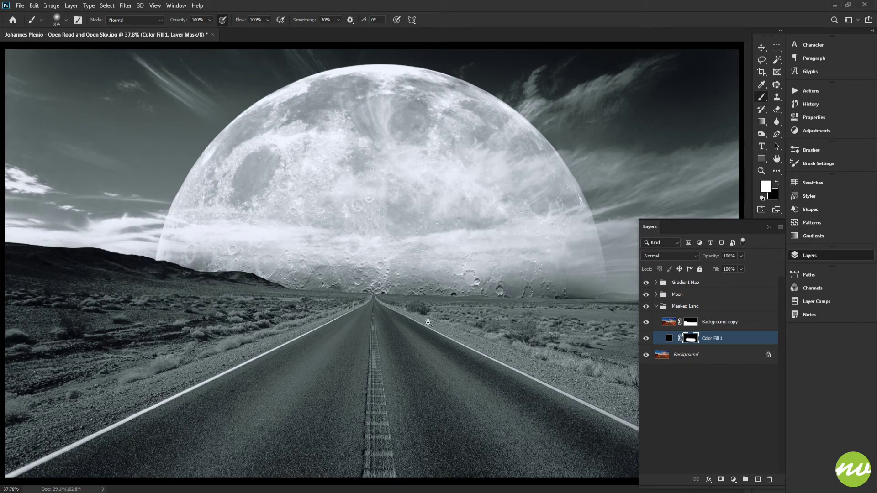
left_click_drag(429, 323, 404, 322)
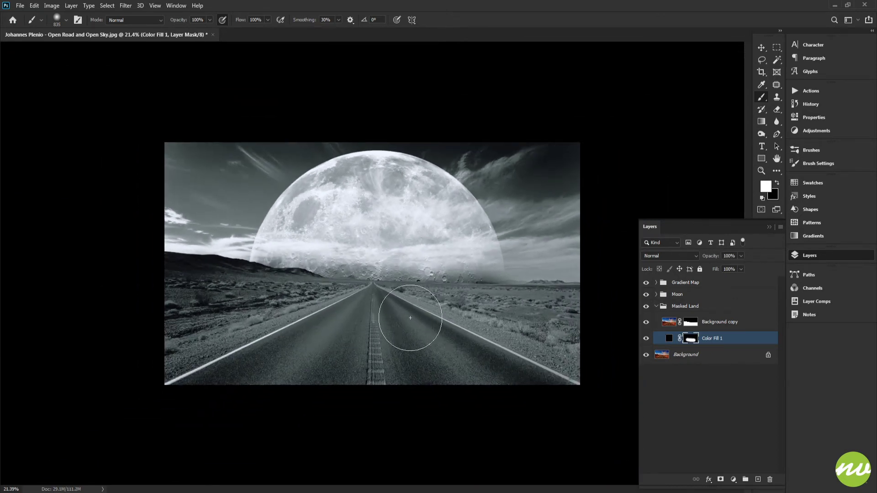
mouse_move(494, 321)
left_mouse_down()
mouse_move(465, 321)
mouse_move(521, 322)
left_mouse_up()
left_click_drag(357, 306, 316, 291)
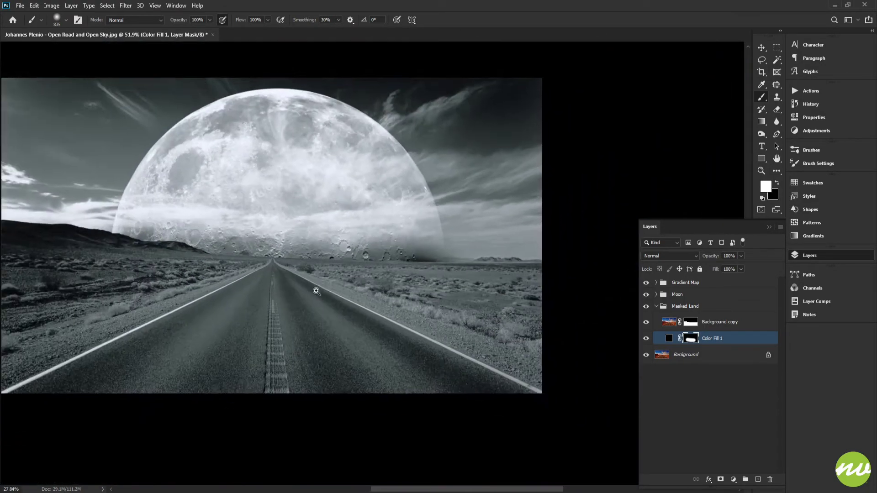
key("x")
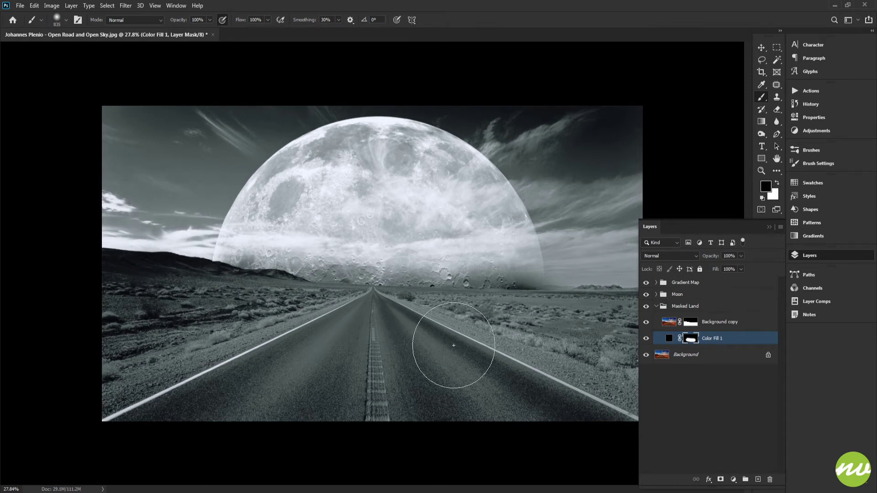
key("x")
mouse_move(504, 340)
left_mouse_down()
mouse_move(563, 335)
mouse_move(547, 339)
left_mouse_up()
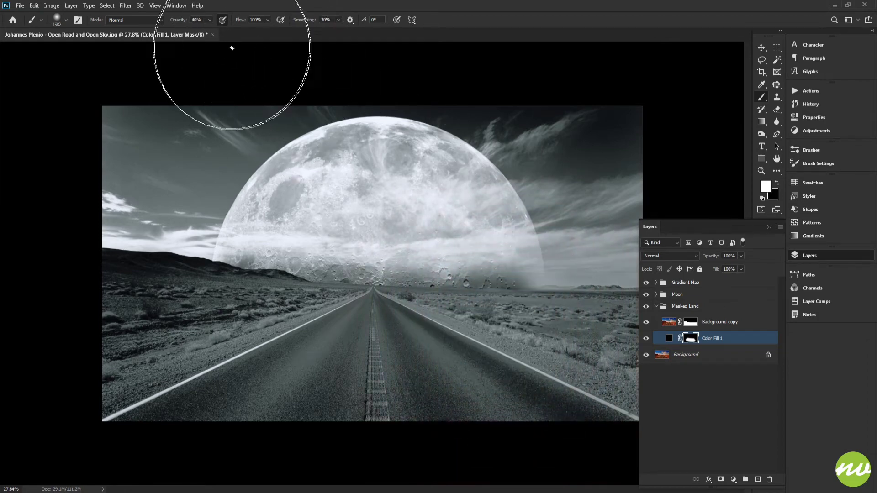
Step: Undo a stroke over the moon, repaint softly, and set brush opacity to 100%
left_click_drag(359, 192, 415, 192)
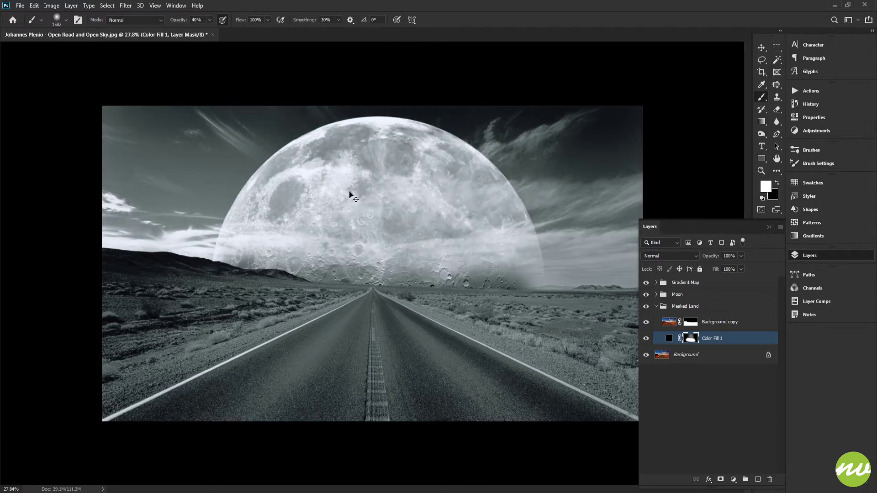
key("ctrl+z")
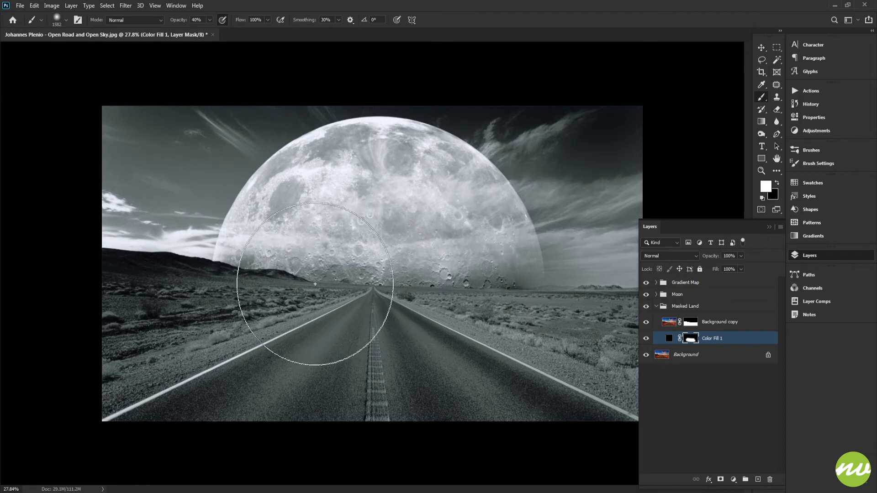
mouse_move(416, 309)
left_mouse_down()
mouse_move(431, 313)
mouse_move(520, 281)
mouse_move(479, 278)
left_mouse_up()
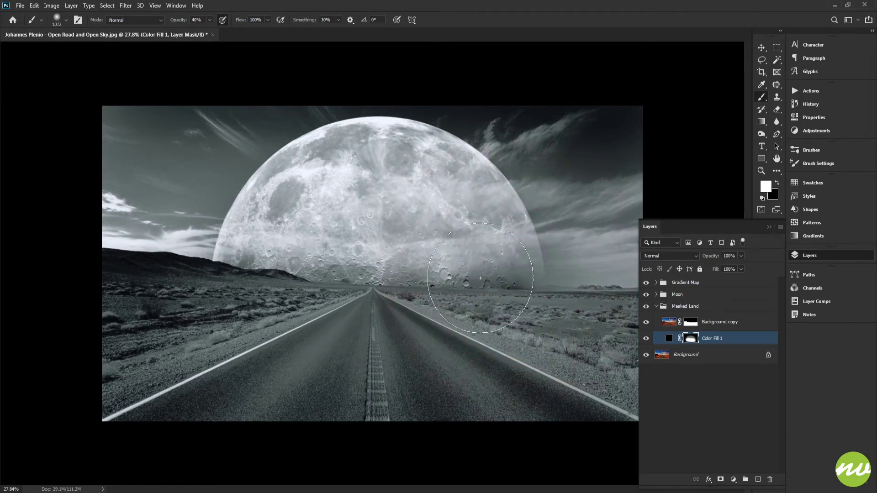
key("0")
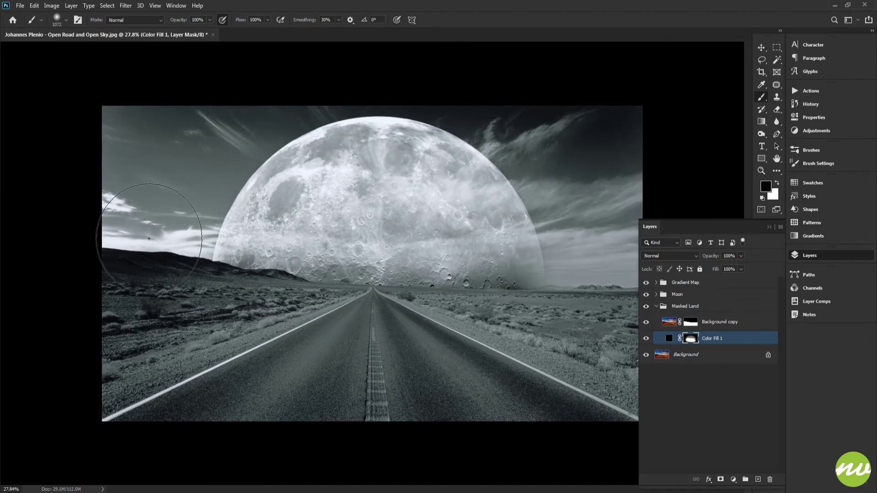
Step: Paint the Color Fill 1 mask along both sides of the road while zoomed in
mouse_move(153, 275)
left_mouse_down()
mouse_move(220, 339)
mouse_move(357, 405)
mouse_move(195, 362)
left_mouse_up()
left_click_drag(375, 380, 104, 354)
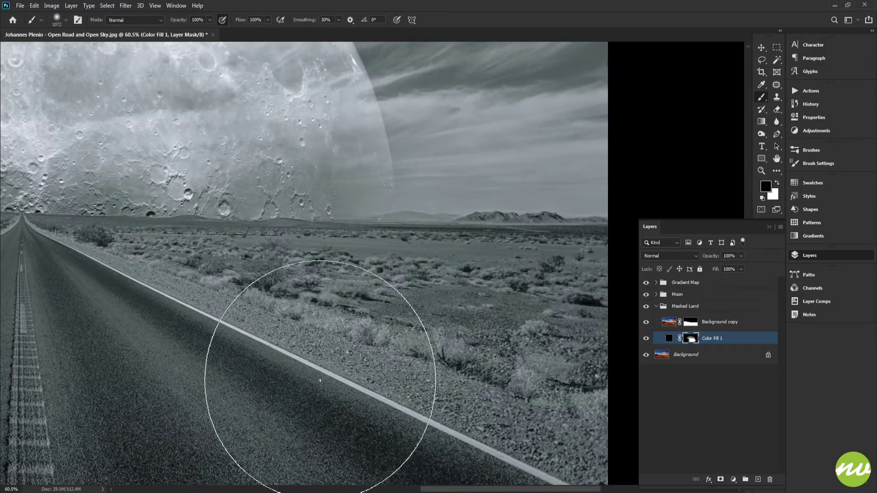
left_click_drag(479, 332, 565, 261)
left_click_drag(421, 347, 545, 338)
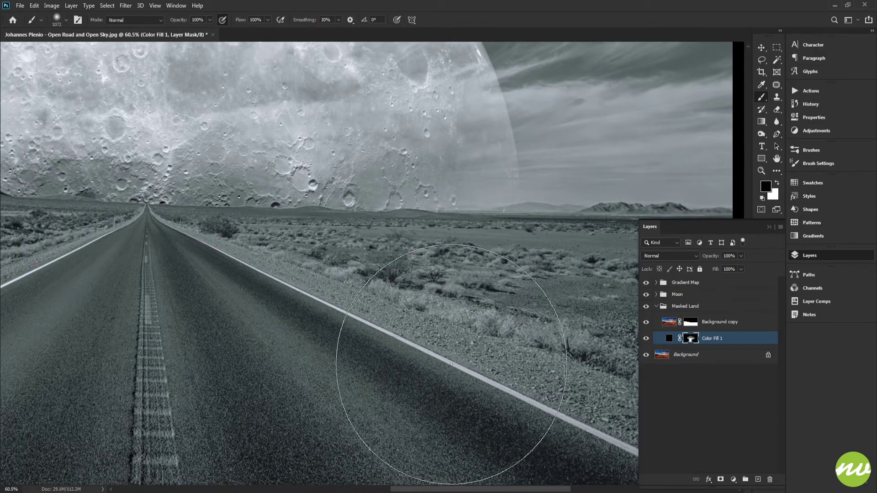
left_click_drag(406, 378, 489, 358)
mouse_move(324, 388)
left_mouse_down()
mouse_move(472, 385)
mouse_move(299, 374)
mouse_move(286, 396)
left_mouse_up()
left_click_drag(377, 371, 355, 368)
scroll(355, 368, "down", 1)
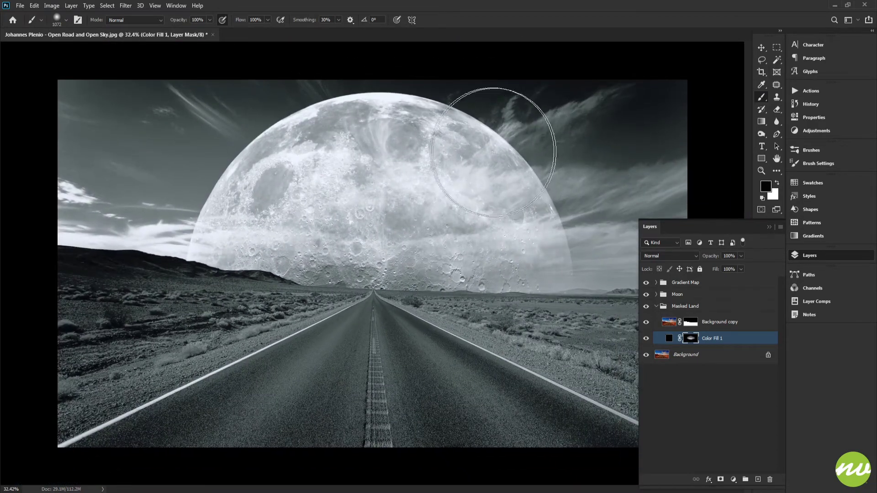
mouse_move(436, 229)
left_mouse_down()
mouse_move(416, 239)
mouse_move(429, 231)
left_mouse_up()
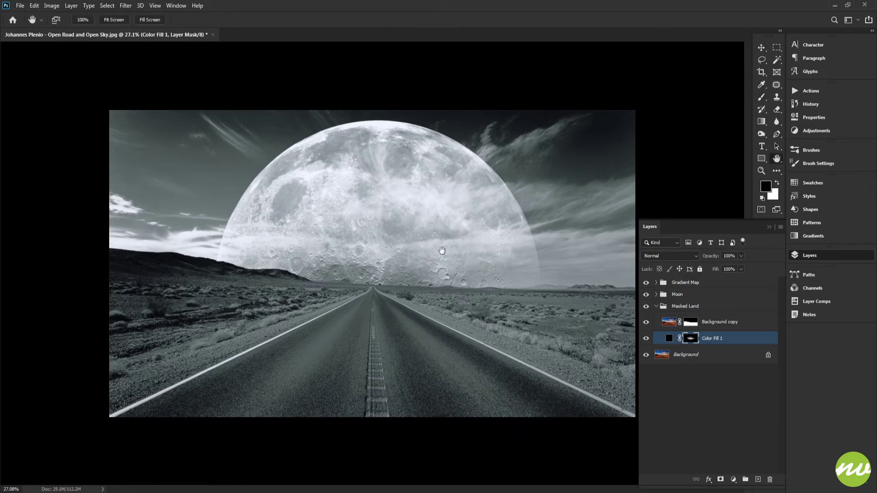
left_click(659, 306)
left_click(657, 306)
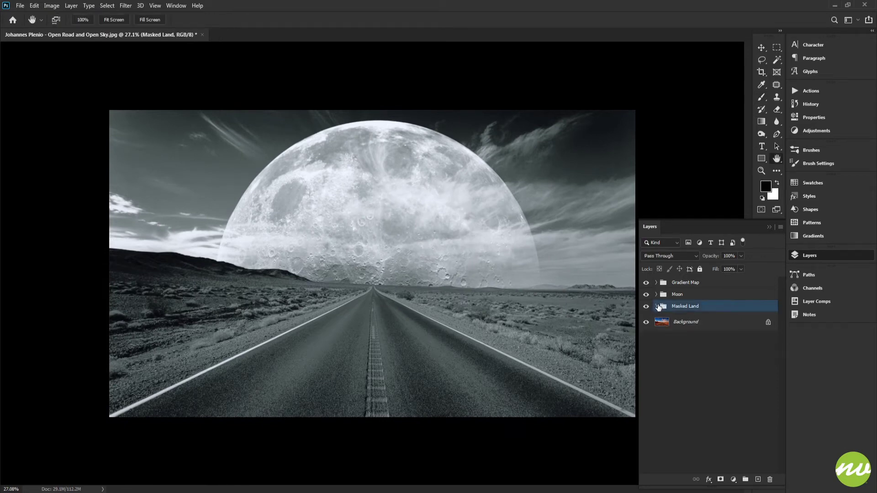
left_click(669, 296)
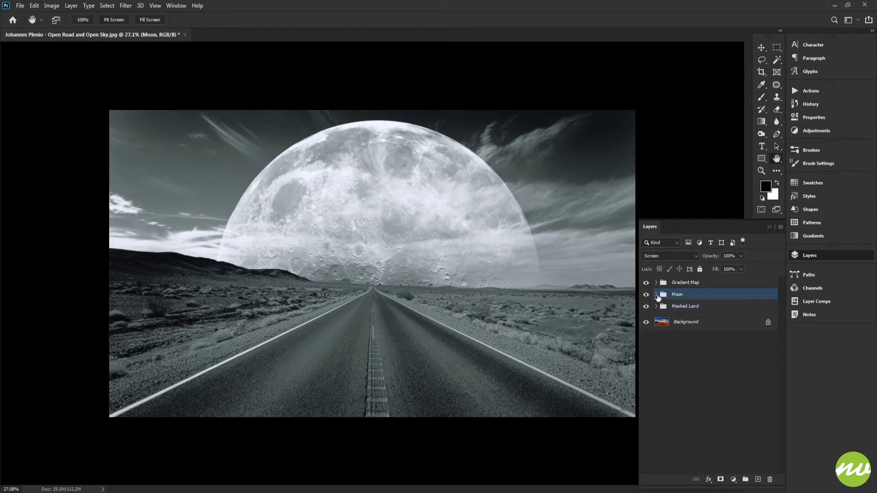
left_click(657, 295)
double_click(667, 310)
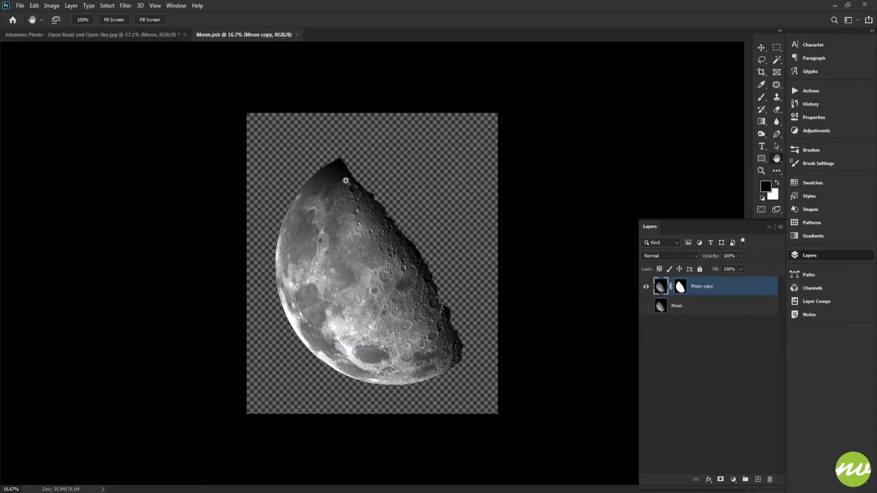
left_click(297, 35)
scroll(514, 207, "up", 5)
left_click_drag(514, 207, 297, 140)
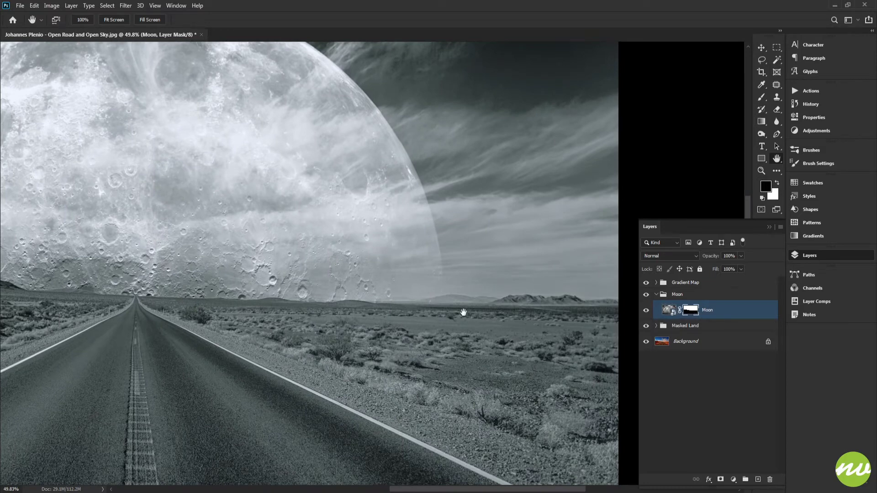
key("b")
key("x")
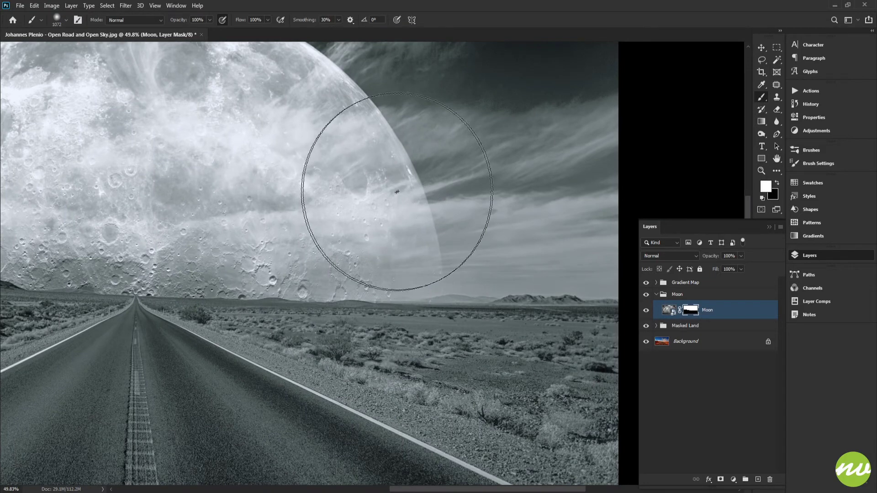
key("x")
left_click_drag(367, 200, 397, 221)
scroll(398, 221, "down", 3)
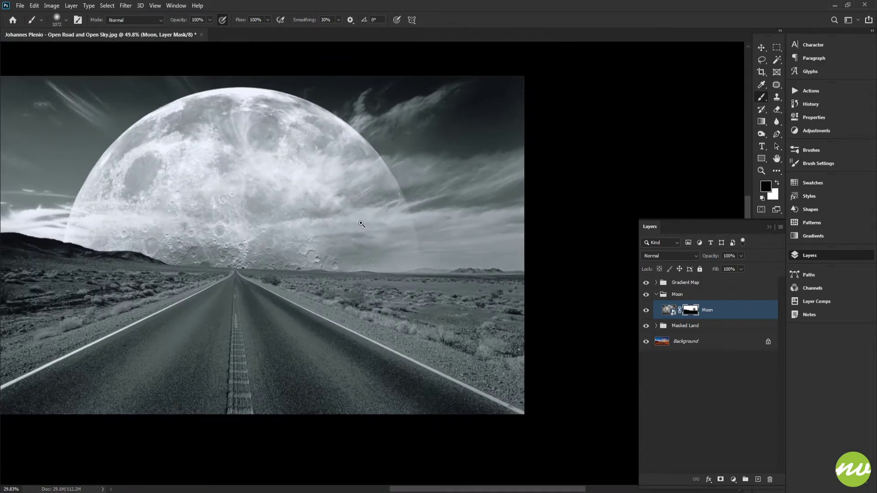
key("ctrl+z")
key("x")
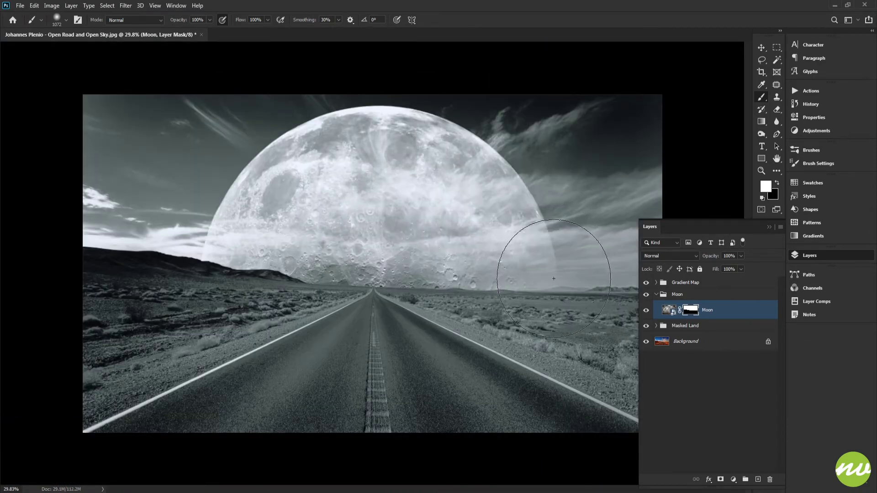
key("x")
mouse_move(571, 265)
left_mouse_down()
mouse_move(549, 255)
mouse_move(551, 264)
mouse_move(486, 257)
mouse_move(529, 281)
left_mouse_up()
key("ctrl+z")
key("x")
key("h")
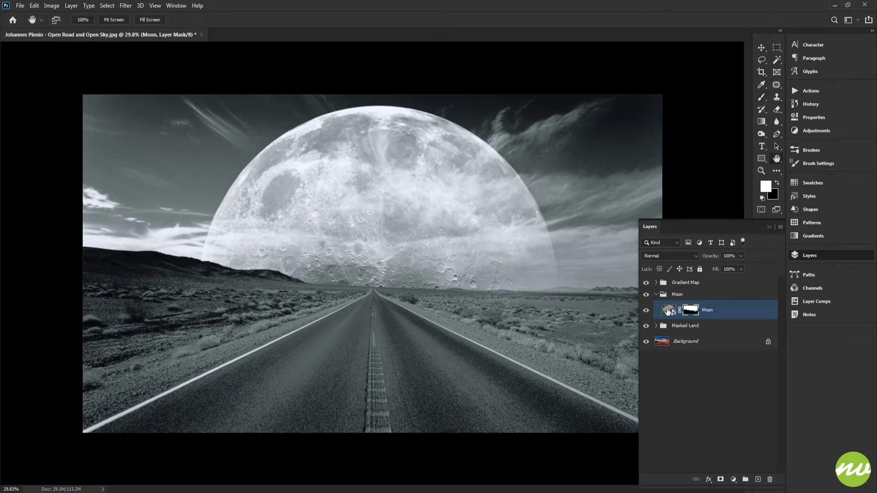
left_click(667, 310)
left_click(677, 294)
left_click(651, 256)
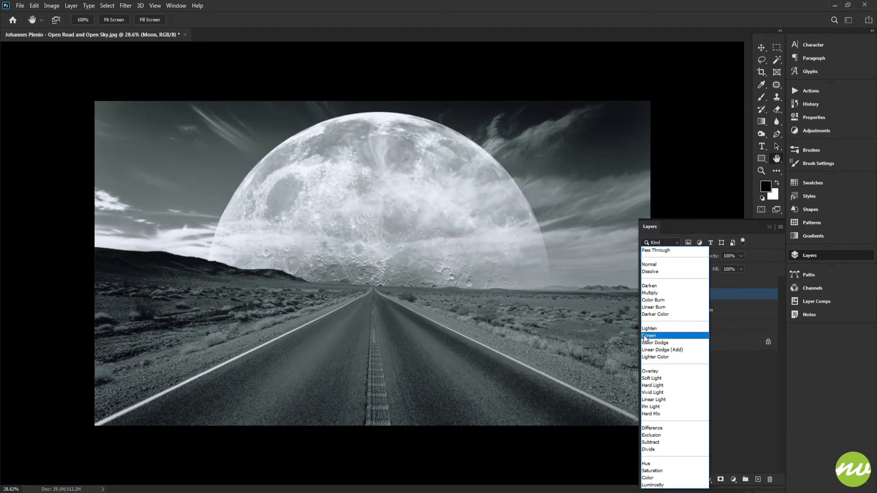
left_click(653, 335)
left_click_drag(476, 293, 421, 285)
left_click(657, 295)
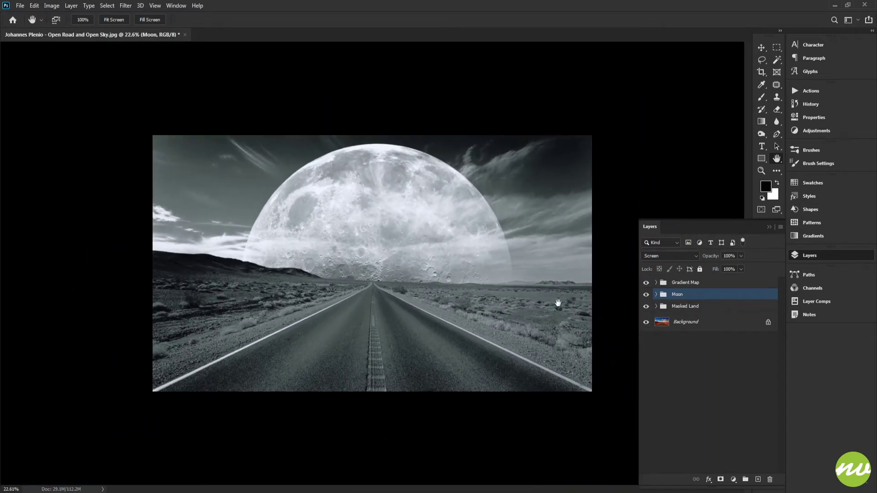
Step: Add a black Solid Color fill layer, Color Fill 2, above Color Fill 1 in Masked Land
left_click(656, 307)
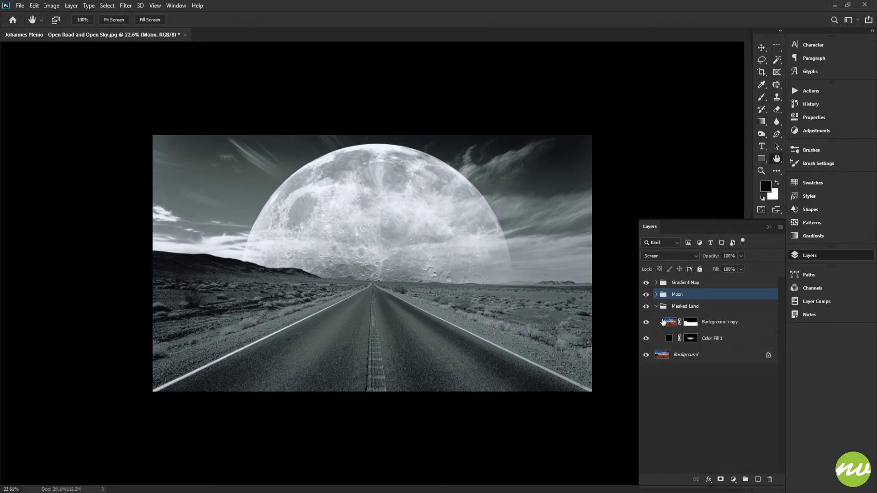
left_click(109, 20)
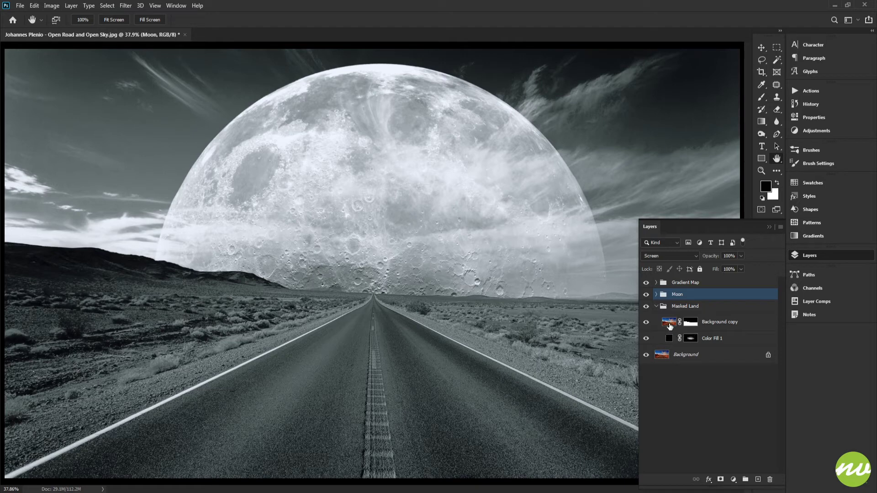
left_click(670, 323)
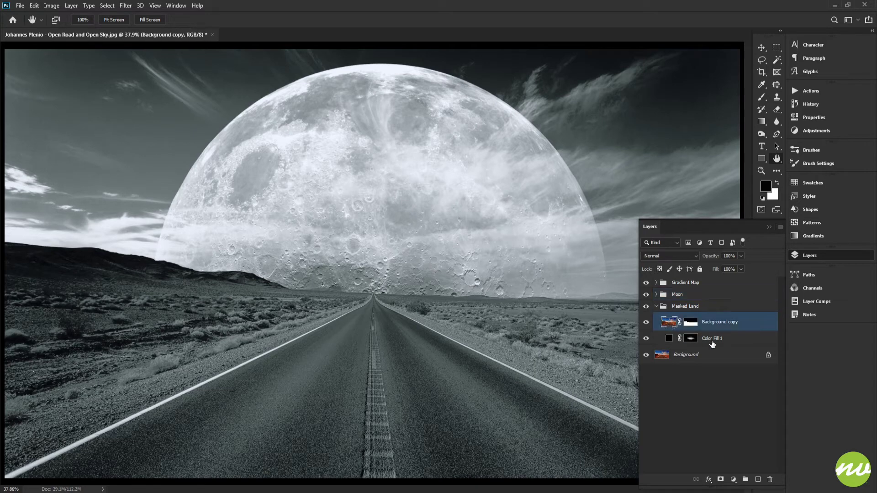
left_click(711, 338)
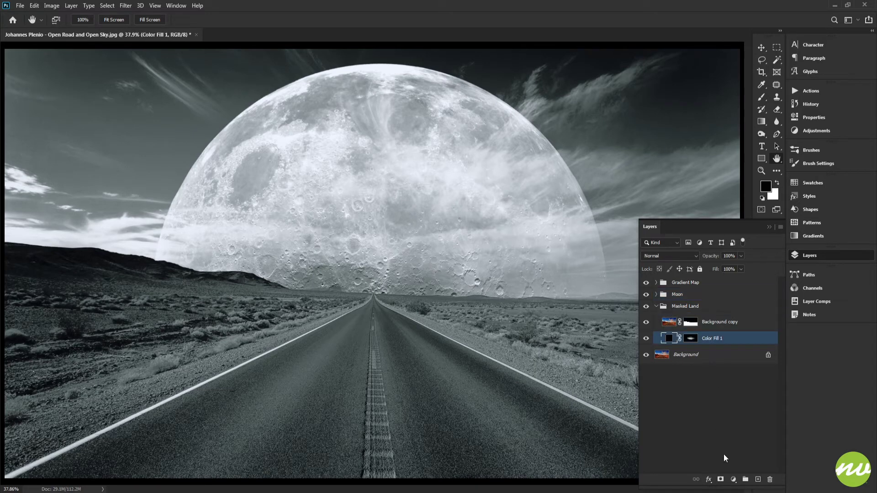
left_click(734, 480)
left_click(737, 316)
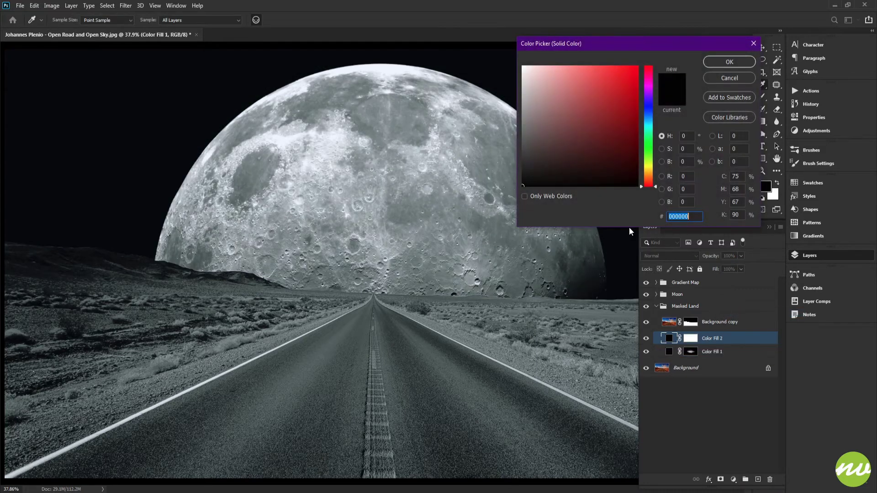
left_click(730, 61)
Step: Replace Color Fill 2's mask with a copy of the Background copy mask
scroll(414, 244, "down", 2)
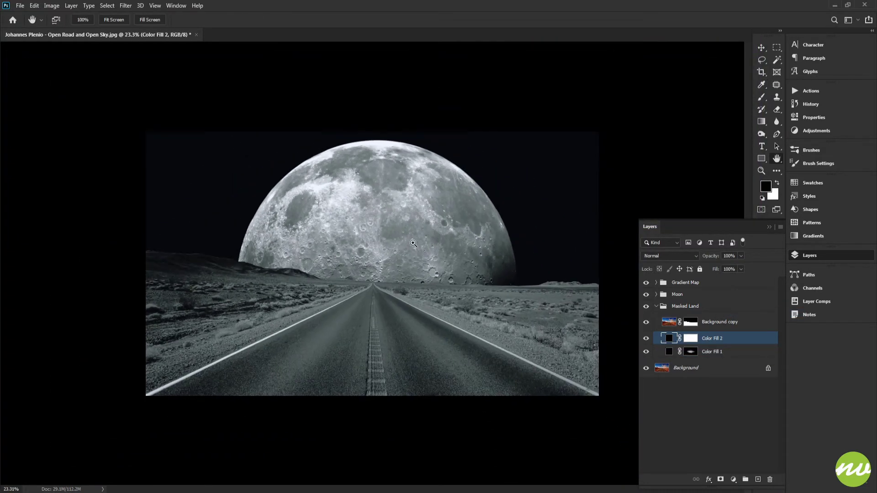
right_click(690, 341)
left_click(713, 357)
left_click(691, 322, "alt")
left_click_drag(690, 323, 692, 340)
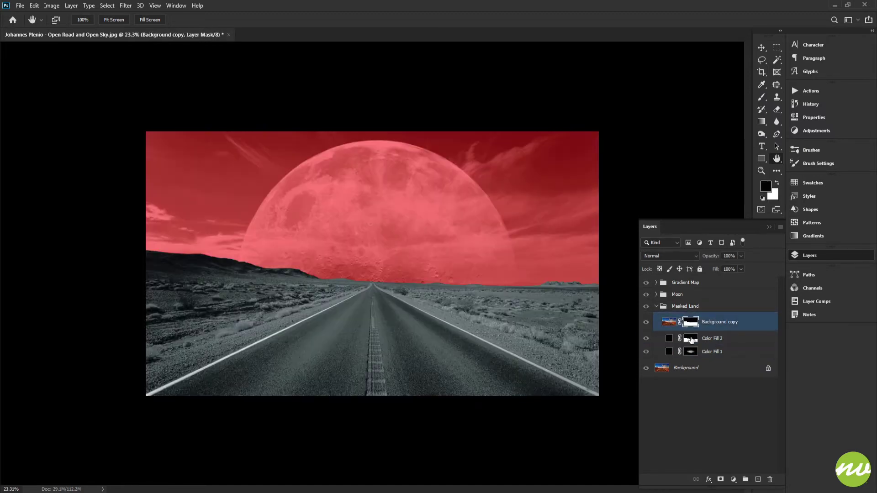
left_click(691, 340)
Step: Invert Color Fill 2's mask so only the sky turns black
key("backslash")
key("x")
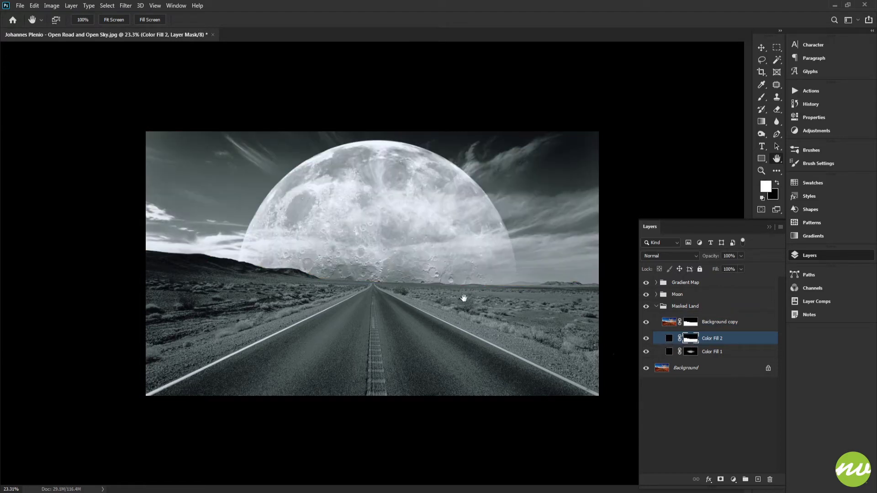
key("alt+BackSpace")
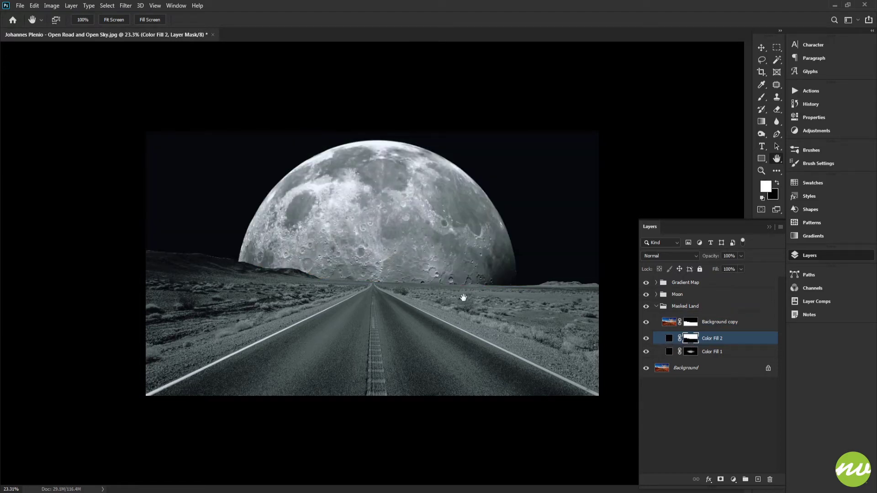
left_click(114, 19)
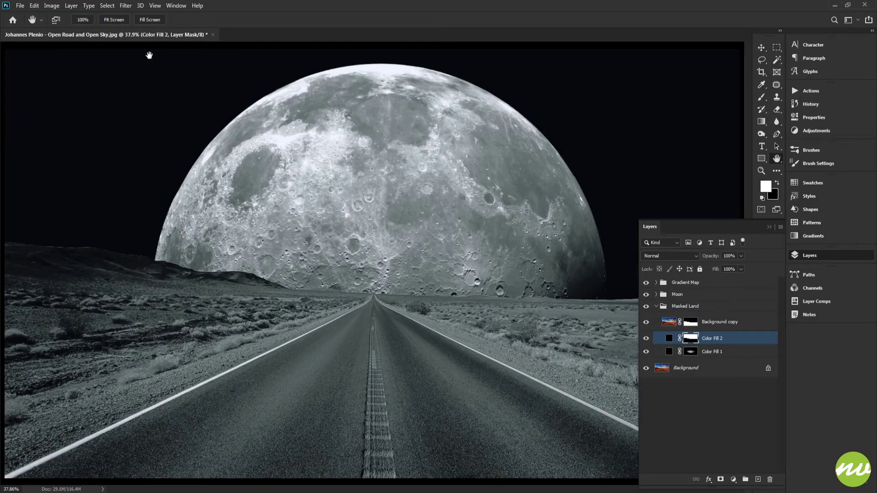
left_click(354, 210, "alt")
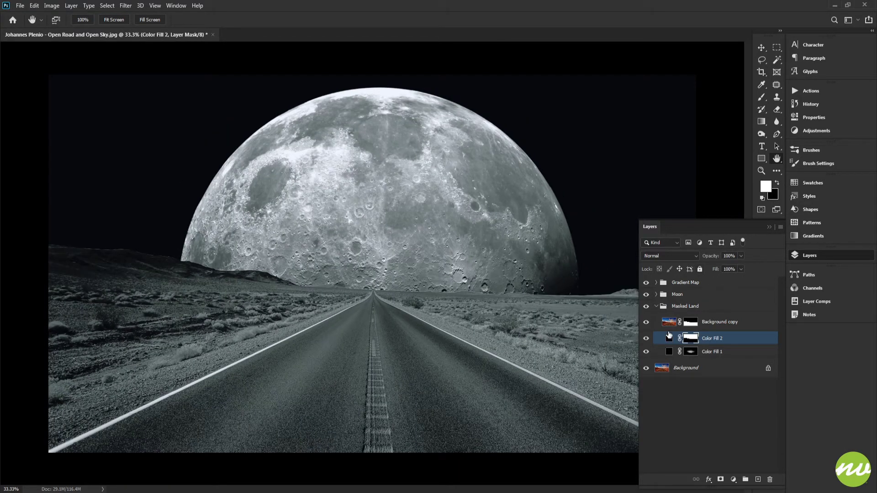
Step: Recolour Color Fill 2 with the pale moon colour sampled from the image
double_click(670, 338)
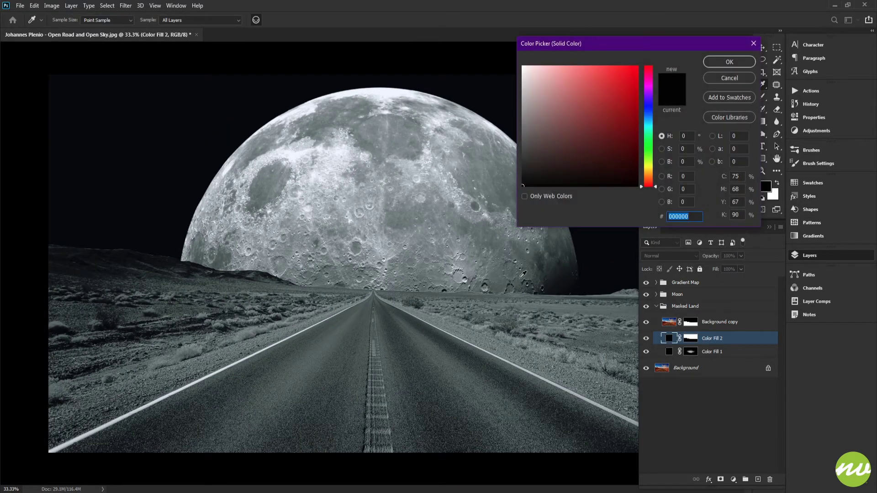
left_click(481, 249)
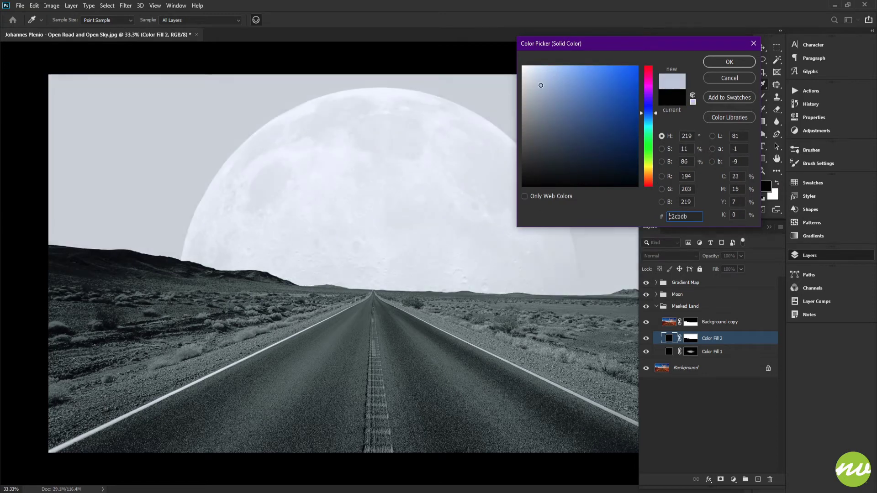
key("Return")
Step: Try Linear Light, Soft Light, Darker Color and Linear Burn blending on Color Fill 2
left_click(670, 256)
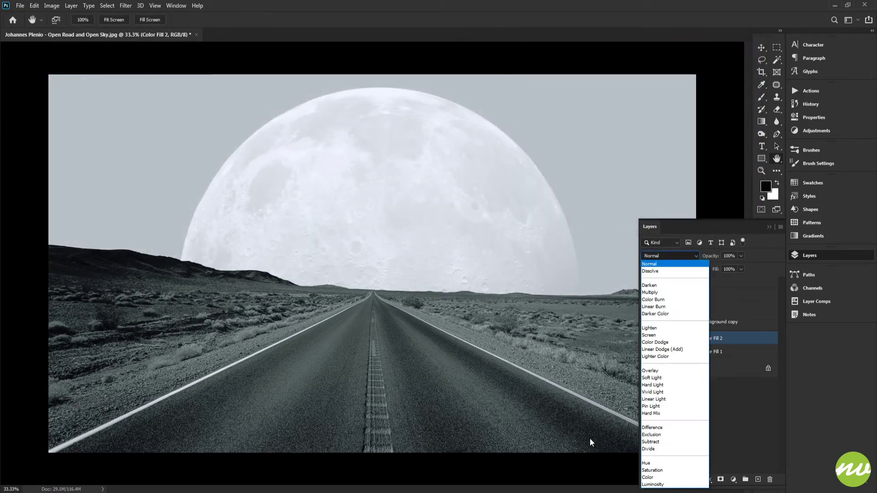
left_click(653, 399)
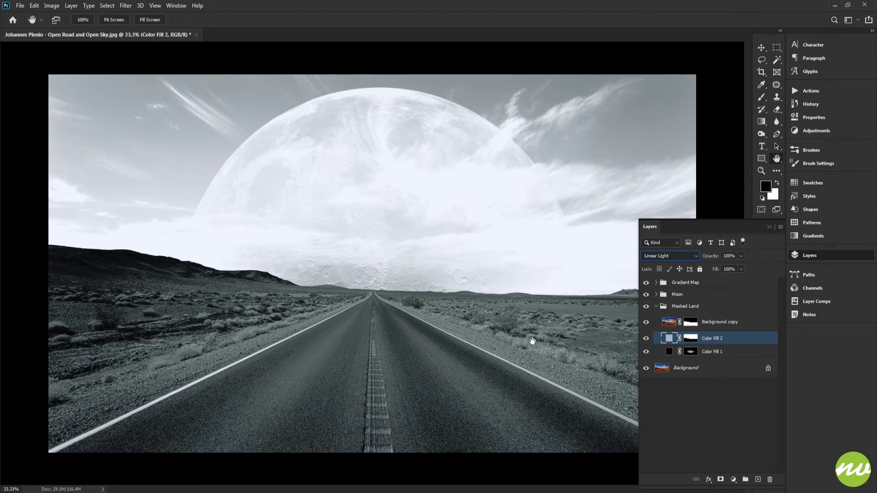
key("Up")
key("Up")
key("Up")
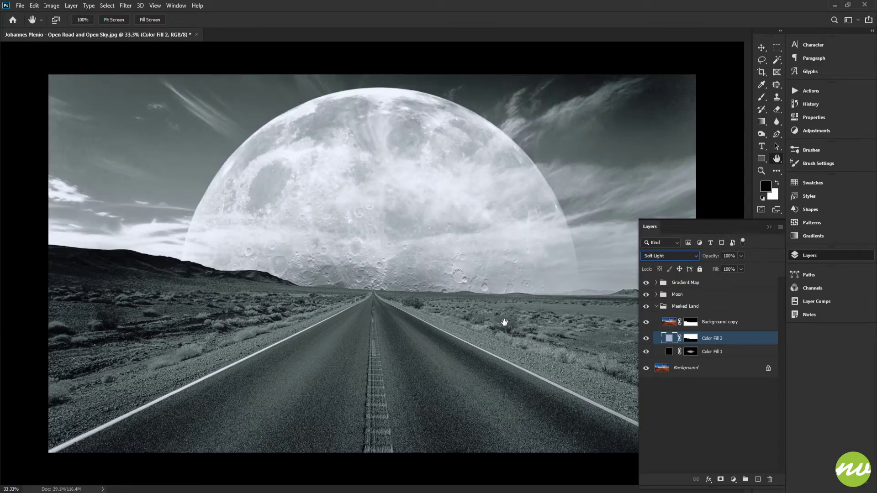
key("Up")
key("Up")
key("Up")
key("Up")
key("Up")
key("Up")
key("Up")
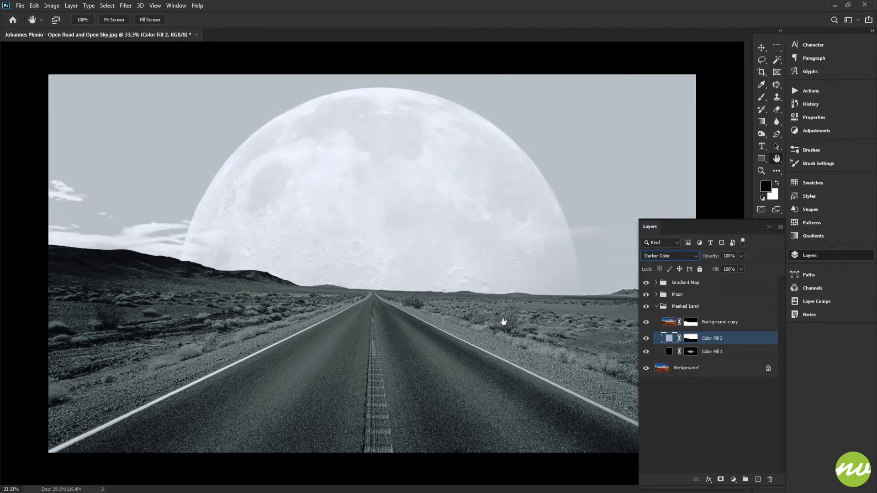
key("Up")
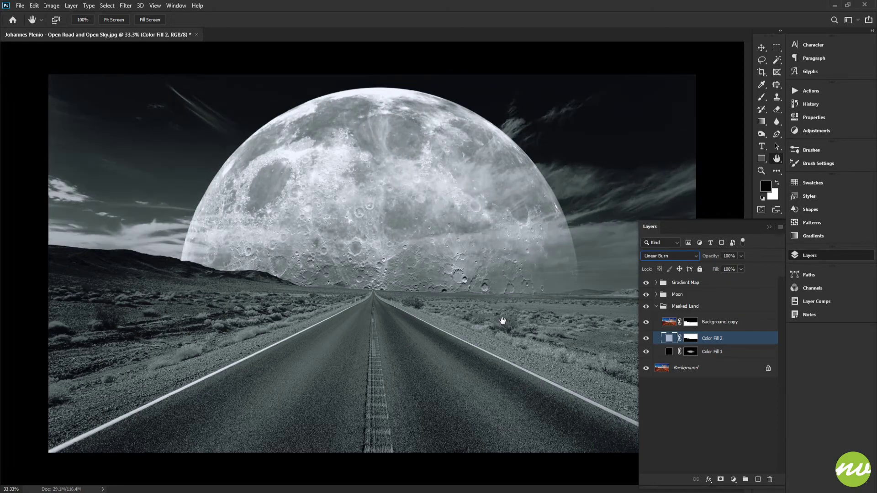
scroll(503, 322, "down", 3)
scroll(503, 321, "up", 2)
scroll(504, 322, "down", 1)
Step: Set Color Fill 2 to Color Burn, then hide it and collapse Masked Land
left_click(651, 259)
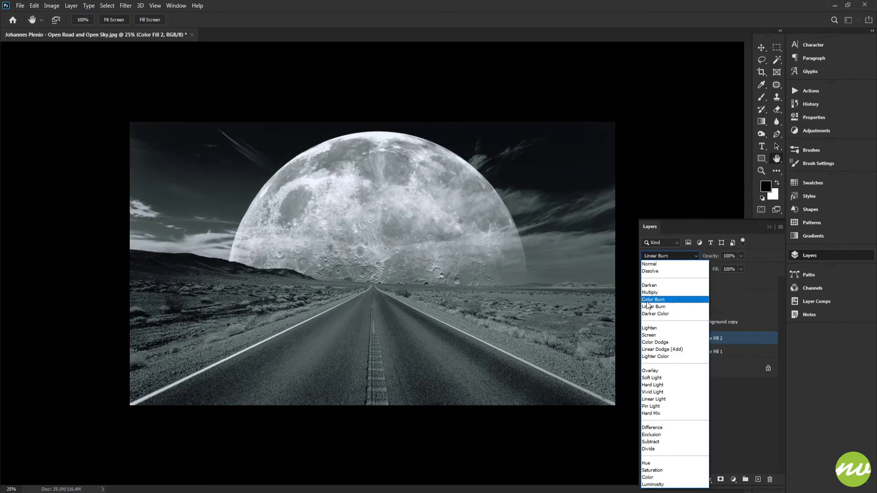
left_click(647, 300)
left_click(646, 338)
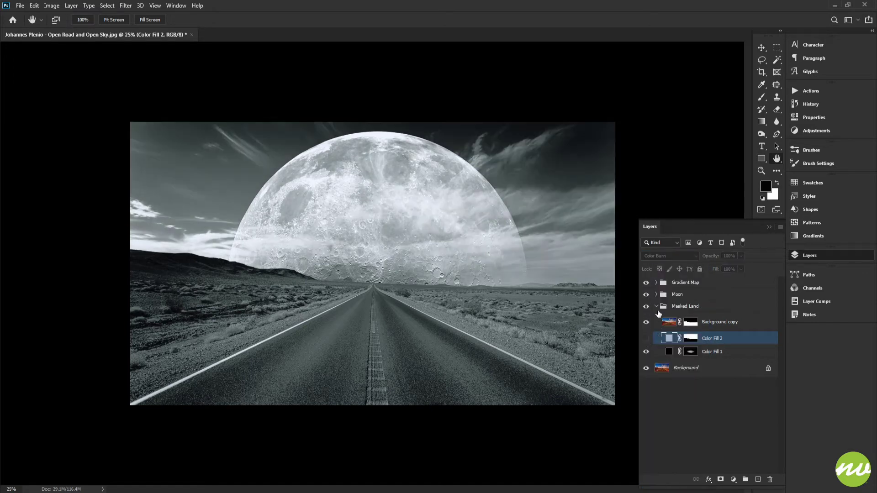
left_click(656, 306)
left_click(677, 284)
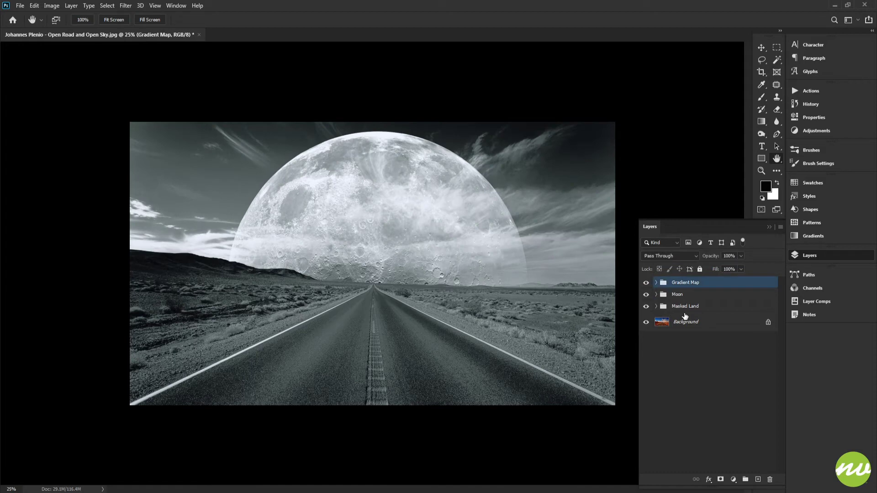
Step: Load the Blue channel's brightness as a selection from Channels and return to Layers
left_click(806, 289)
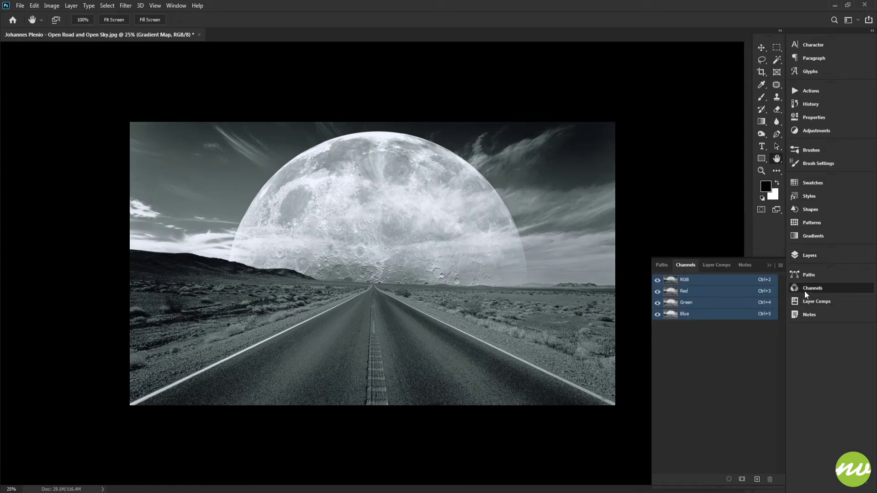
left_click(671, 315, "ctrl")
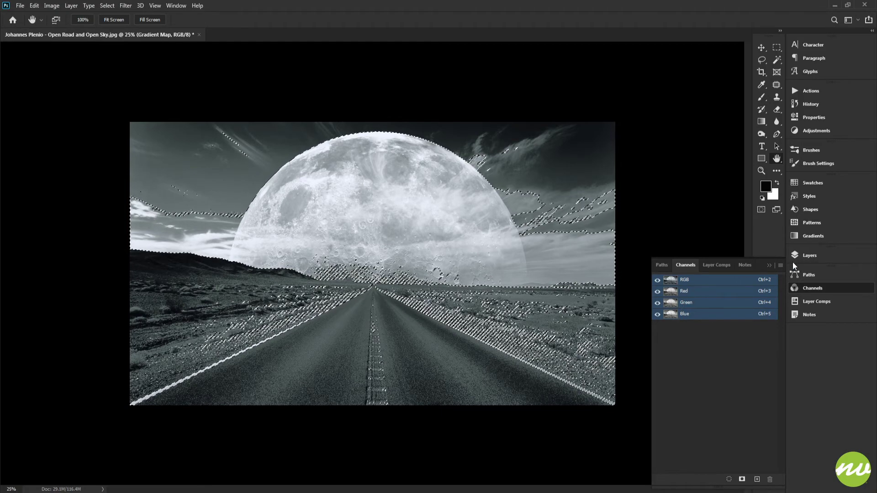
left_click(812, 254)
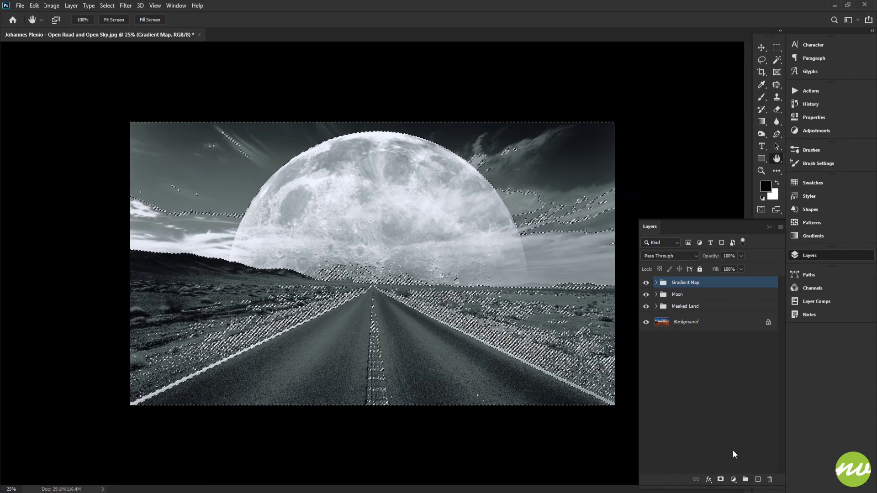
left_click(733, 479)
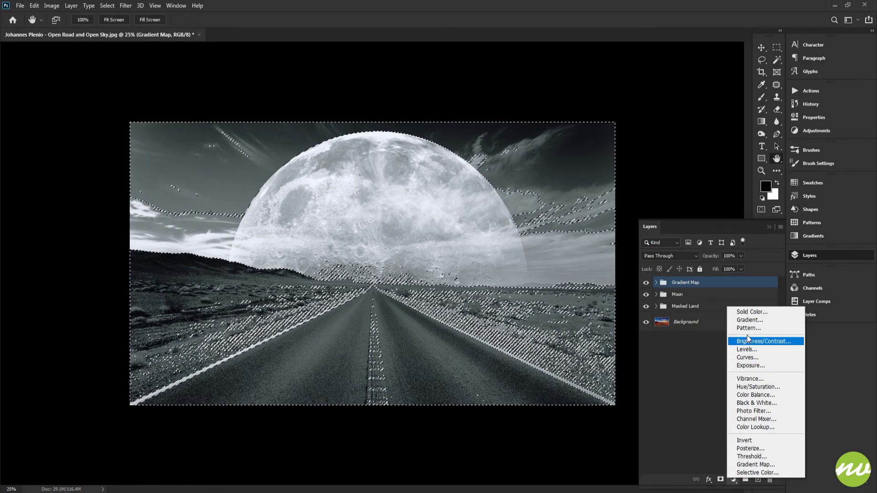
Step: Add a dark Solid Color fill layer, Color Fill 3, in Color blend mode
left_click(750, 312)
mouse_move(591, 163)
left_mouse_down()
mouse_move(580, 153)
mouse_move(515, 188)
mouse_move(529, 82)
mouse_move(573, 143)
mouse_move(569, 152)
mouse_move(541, 152)
mouse_move(560, 165)
mouse_move(598, 147)
mouse_move(619, 162)
left_mouse_up()
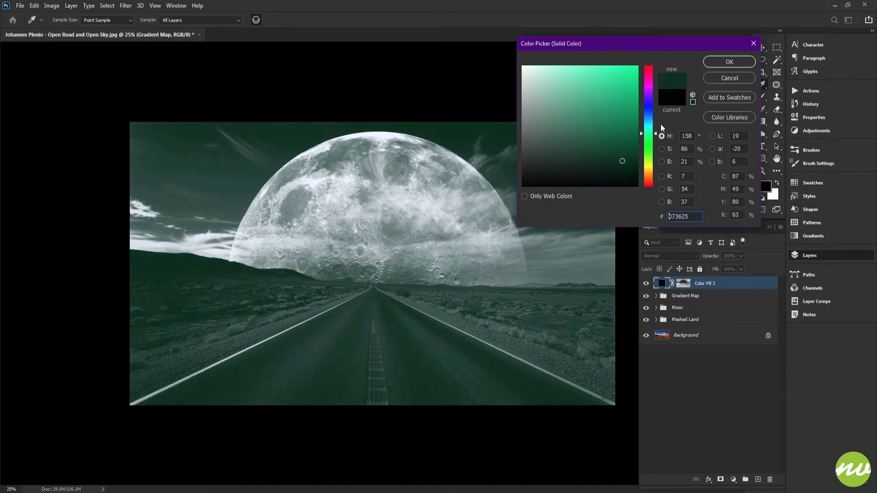
left_click(730, 62)
key("shift+alt+c")
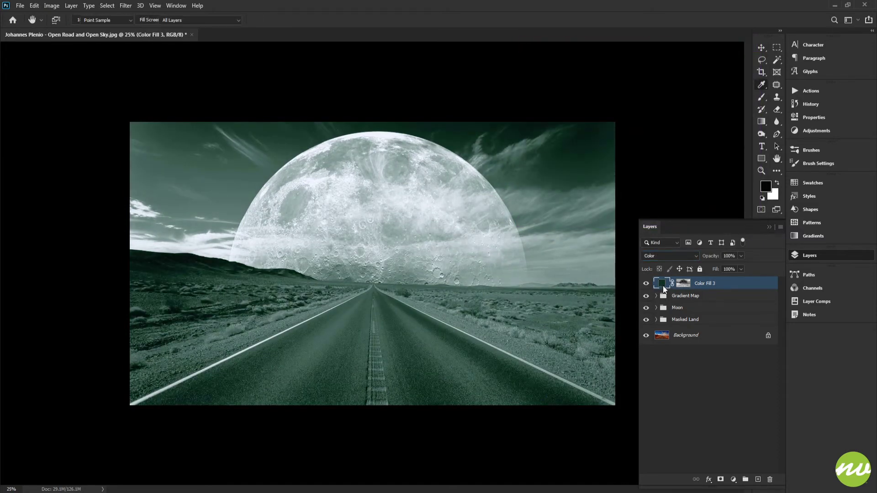
Step: Change Color Fill 3's colour to a pale light blue and move it down the stack
double_click(662, 283)
mouse_move(612, 157)
left_mouse_down()
mouse_move(600, 148)
mouse_move(594, 156)
mouse_move(594, 104)
mouse_move(544, 105)
mouse_move(548, 176)
left_mouse_up()
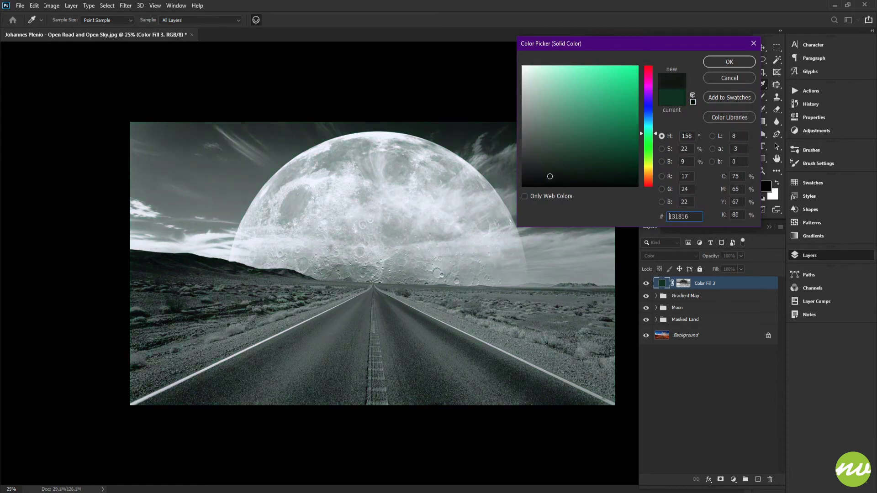
left_click_drag(649, 141, 649, 121)
mouse_move(565, 168)
left_mouse_down()
mouse_move(612, 120)
mouse_move(648, 117)
left_mouse_up()
left_click(620, 80)
mouse_move(620, 79)
left_mouse_down()
mouse_move(541, 100)
mouse_move(562, 112)
mouse_move(560, 80)
mouse_move(572, 77)
mouse_move(568, 84)
left_mouse_up()
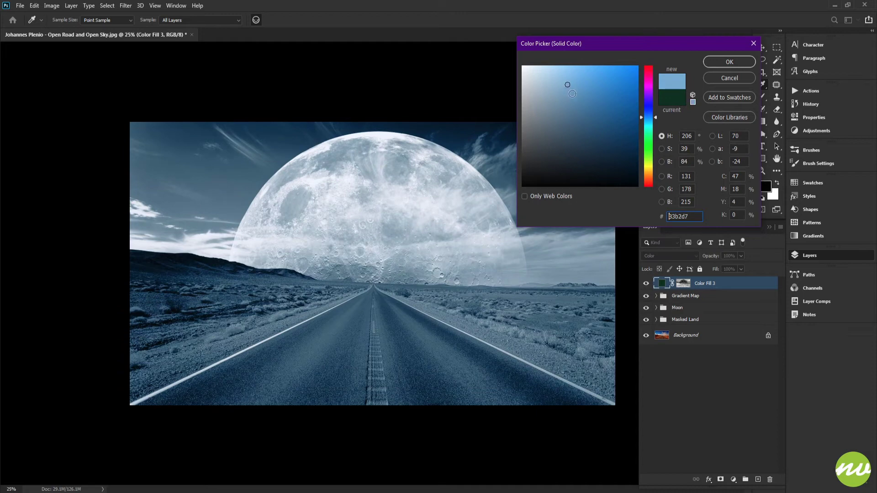
left_click(719, 59)
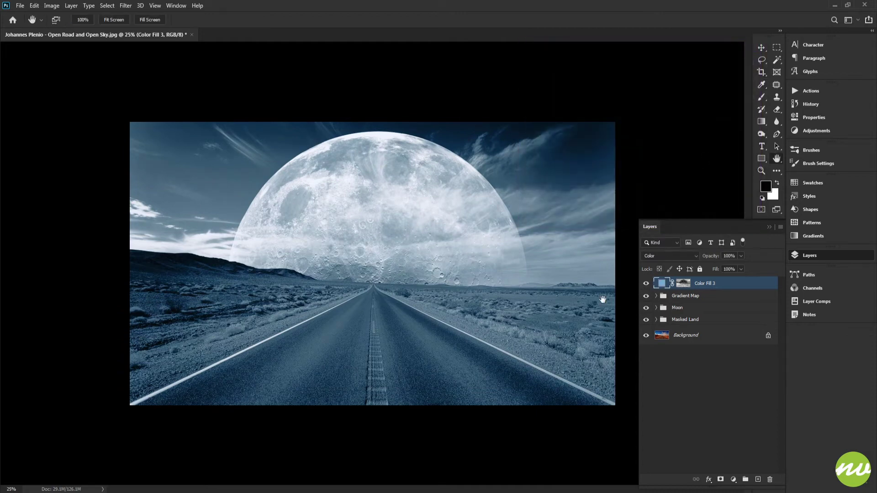
key("ctrl+bracketleft")
Step: Move Color Fill 3 into the Gradient Map group, just above Gradient Map 1
key("ctrl+bracketleft")
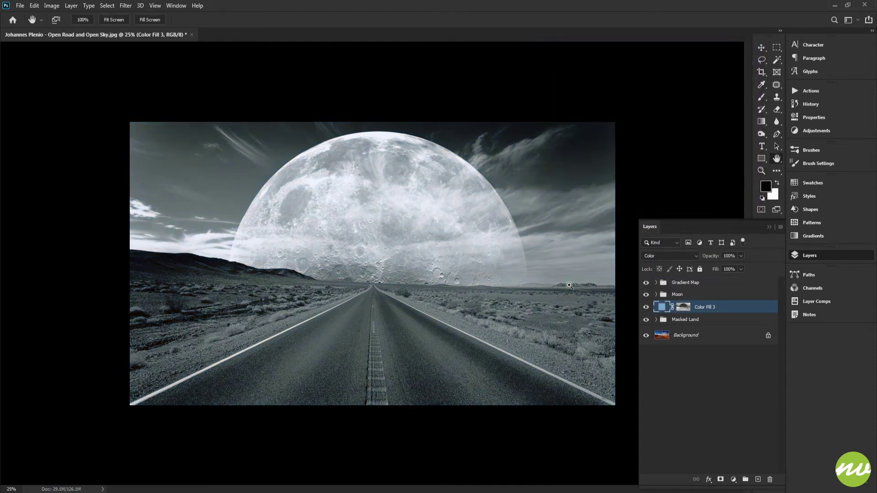
key("ctrl+bracketleft")
key("ctrl+bracketright")
key("ctrl+bracketright")
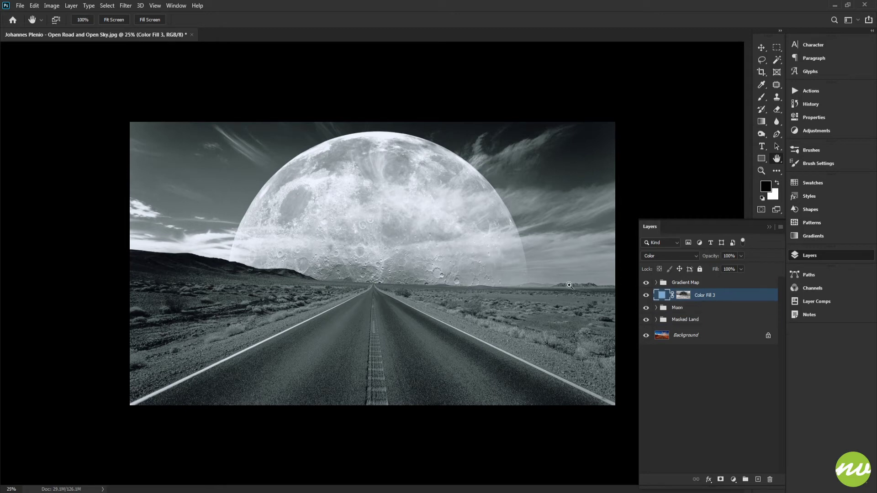
key("ctrl+bracketright")
key("ctrl+bracketleft")
key("ctrl+bracketright")
left_click(656, 296)
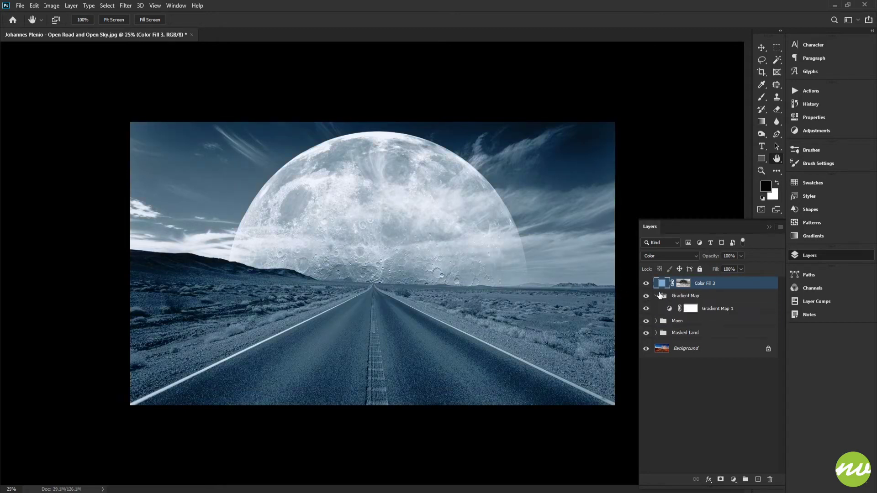
key("ctrl+bracketleft")
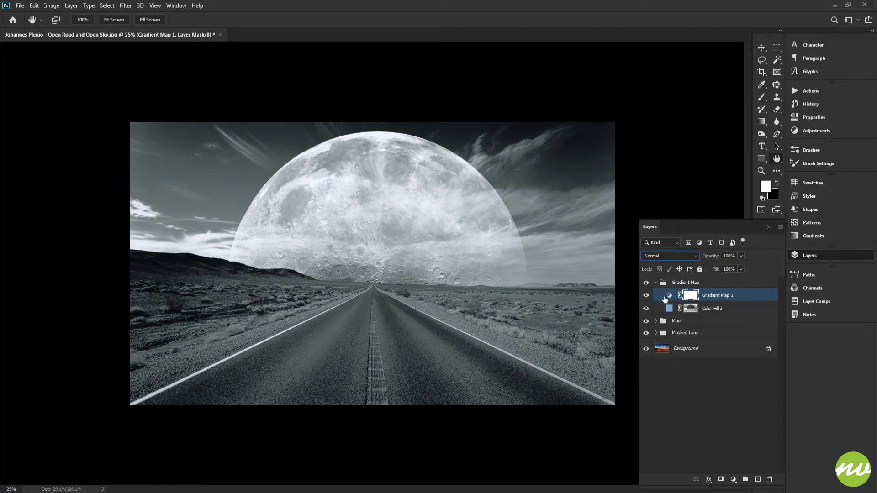
left_click(667, 294)
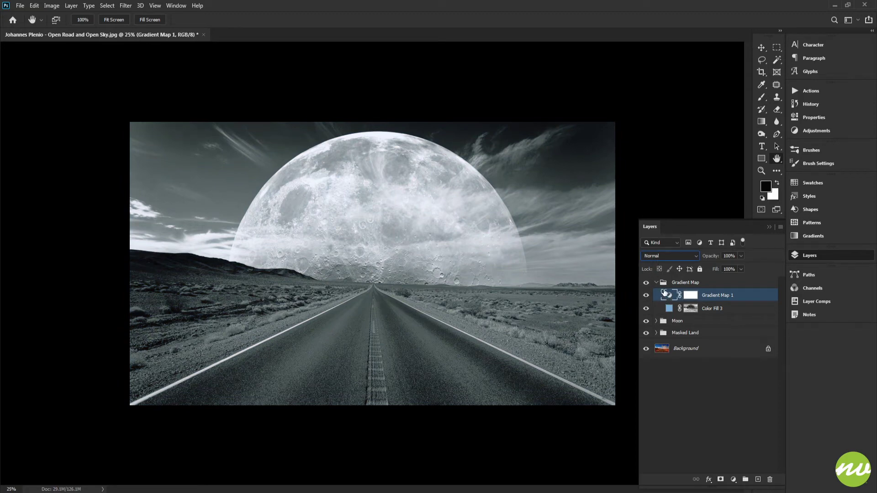
left_click_drag(669, 309, 668, 292)
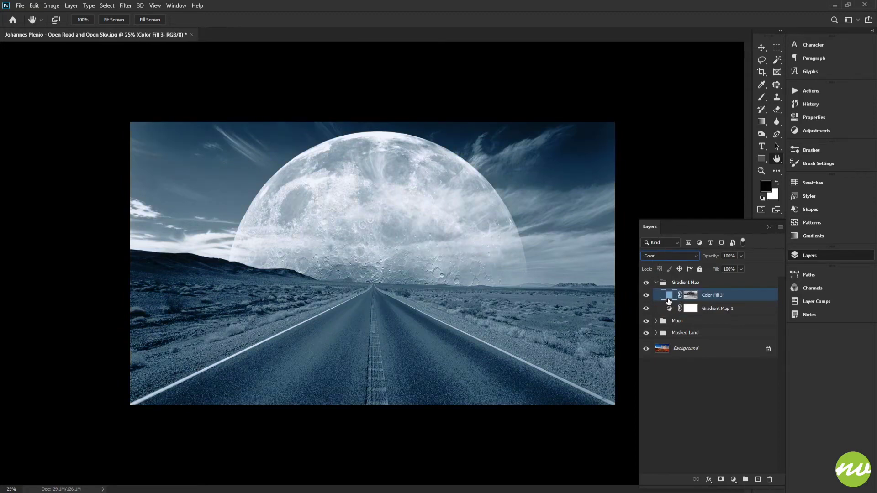
Step: Compare the grade by toggling Color Fill 3 and Gradient Map 1 off and on
left_click(647, 296)
left_click(646, 296)
left_click(647, 310)
left_click(646, 310)
left_click(657, 282)
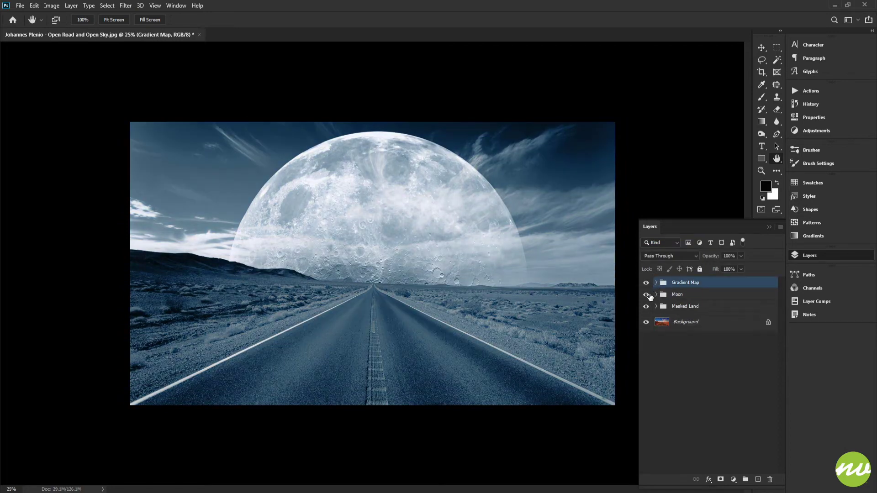
left_click(656, 283)
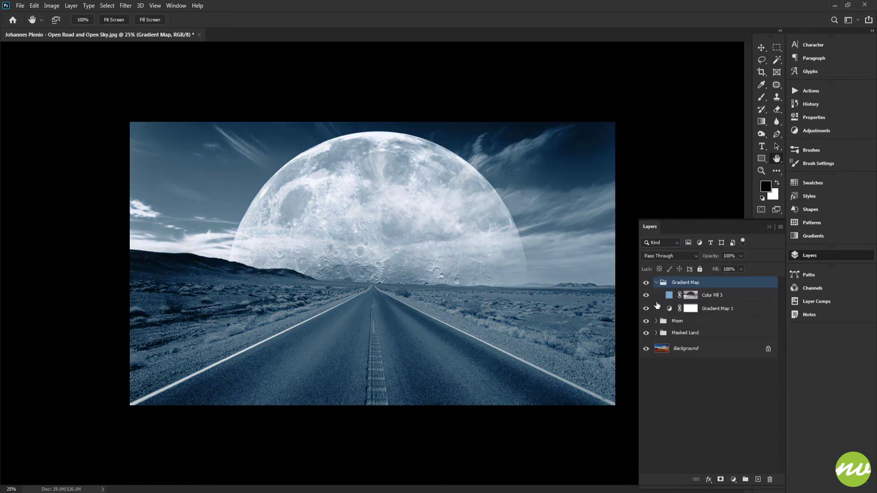
left_click(646, 313)
left_click(647, 313)
left_click(656, 283)
Step: Delete Color Fill 2 from Masked Land and load the Background copy mask as a land selection
left_click(124, 18)
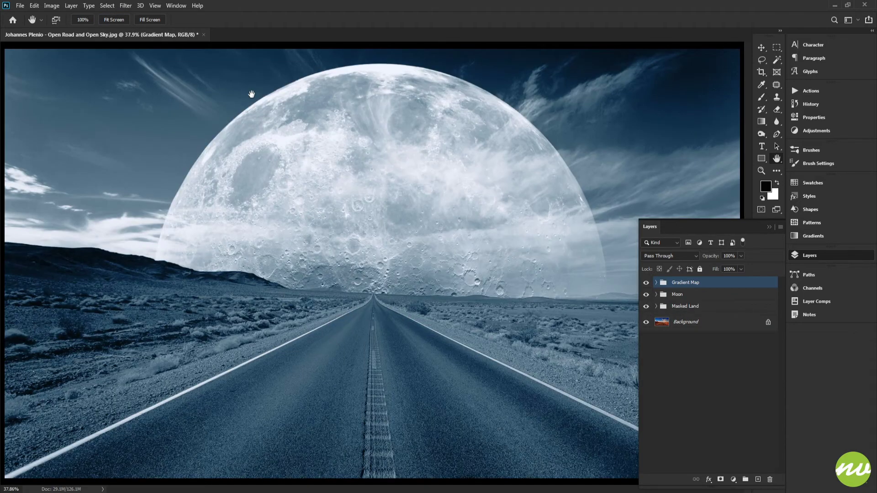
scroll(383, 167, "down", 2)
key("ctrl+0")
scroll(382, 167, "down", 1)
key("ctrl+0")
left_click_drag(456, 288, 411, 281)
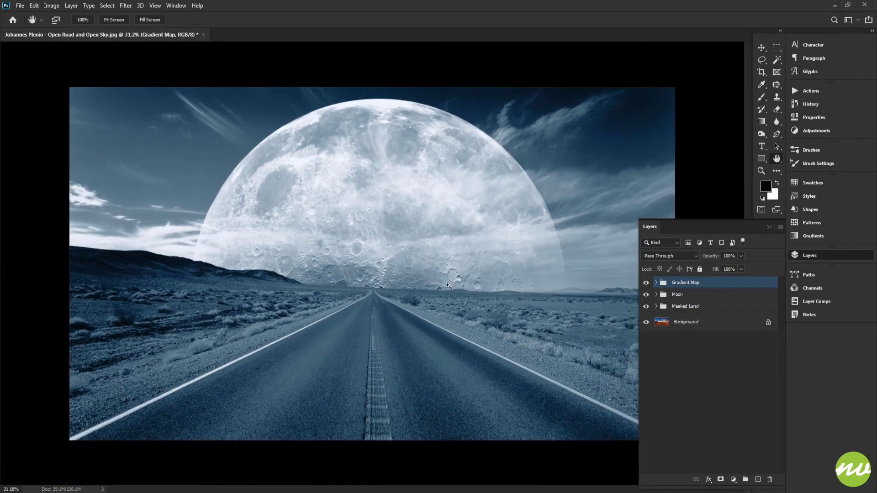
left_click(657, 306)
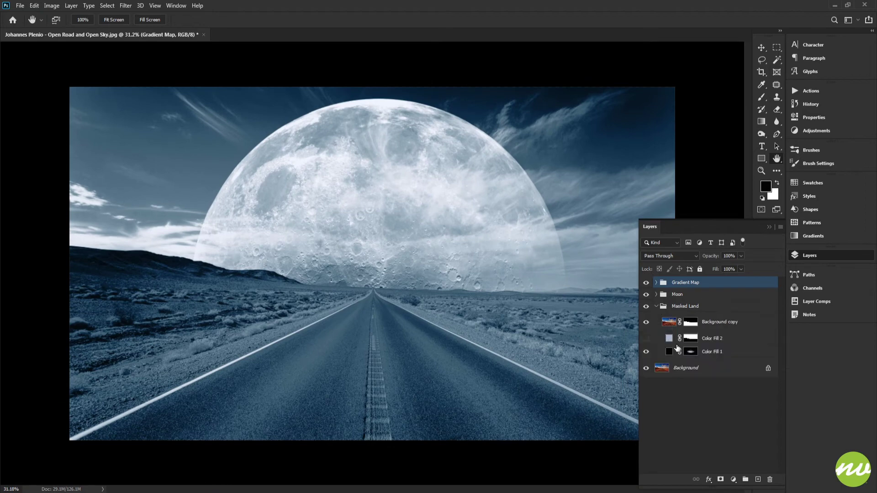
left_click(646, 352)
left_click(646, 352)
left_click(646, 339)
left_click(646, 339)
left_click_drag(664, 339, 770, 479)
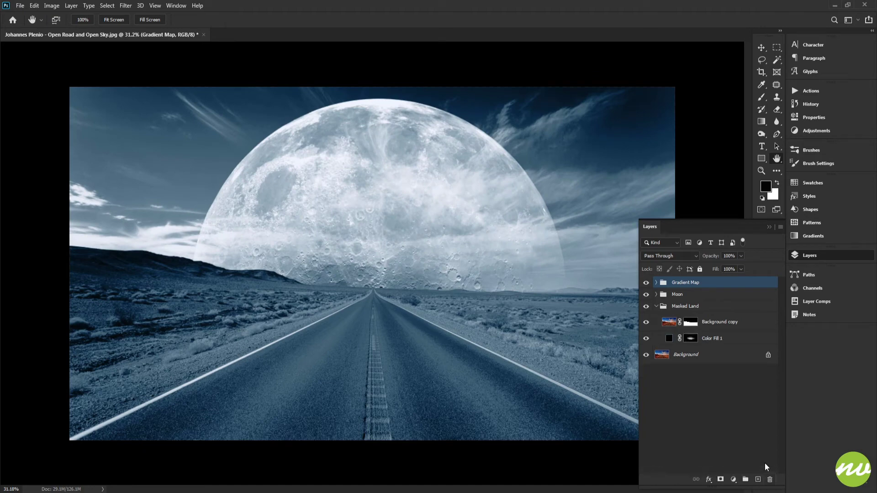
left_click(692, 326, "ctrl")
Step: Add a near-black Solid Color fill layer, Color Fill 4, over the land in the Masked Land group
left_click(657, 307)
left_click(681, 309)
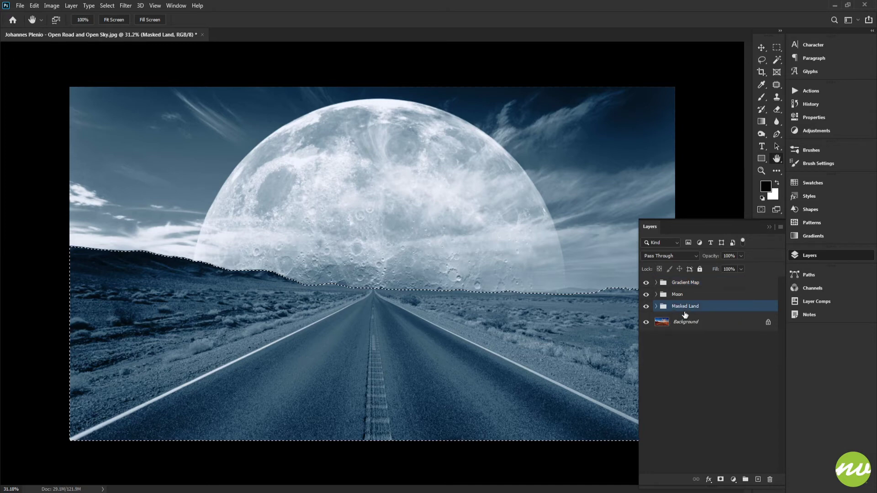
left_click(734, 479)
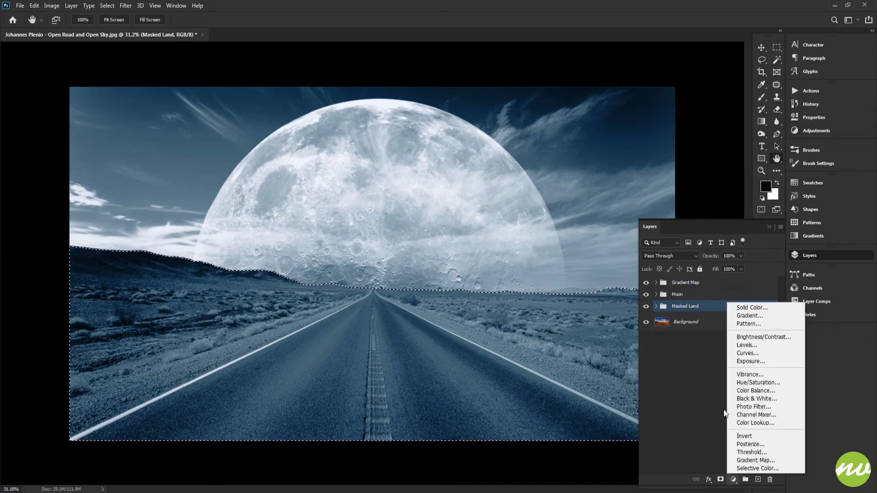
left_click(745, 307)
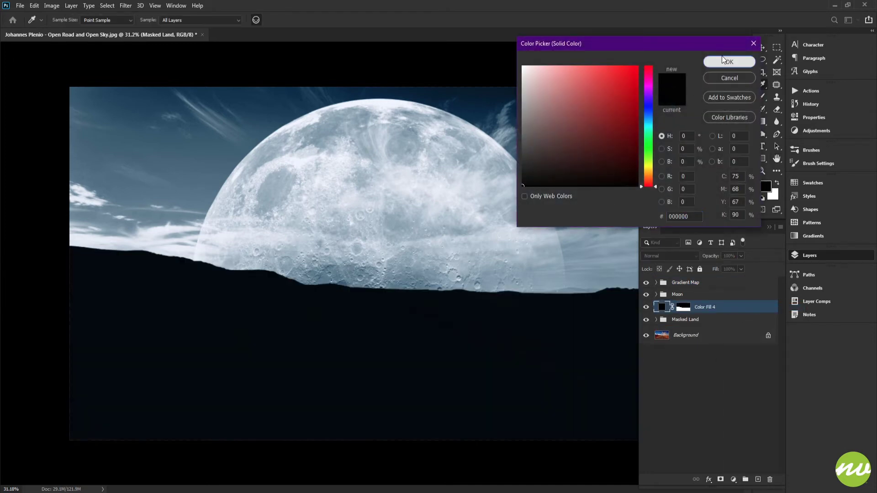
left_click(728, 61)
key("h")
Step: Load Color Fill 4's mask as a selection, ready for rectangular selections
left_click(685, 308)
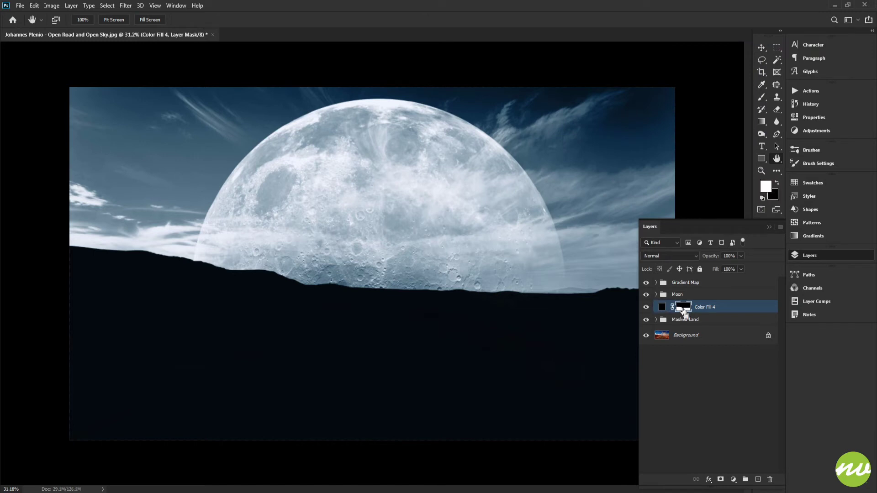
left_click(685, 310, "ctrl")
key("m")
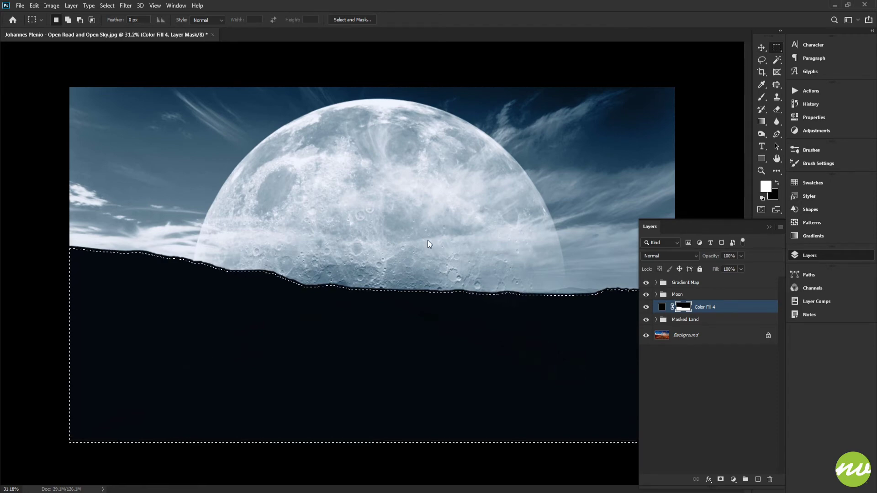
Step: Zoom in on the horizon and delete the black fill inside the land selection on the mask
left_click_drag(317, 289, 460, 282)
left_click_drag(267, 227, 444, 253)
left_click_drag(310, 244, 393, 255)
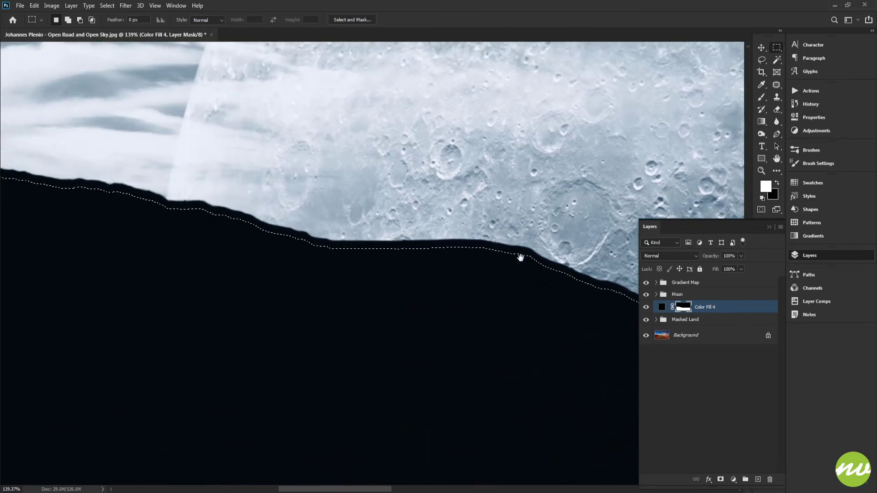
left_click_drag(535, 258, 386, 259)
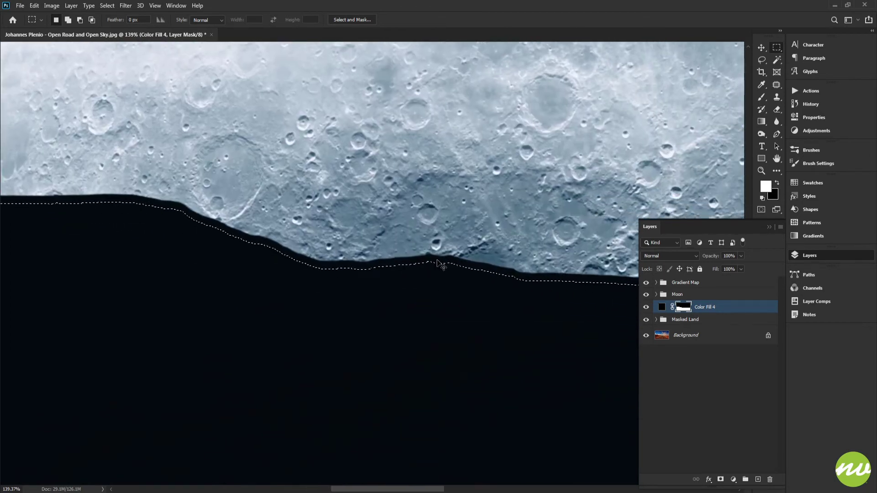
key("Delete")
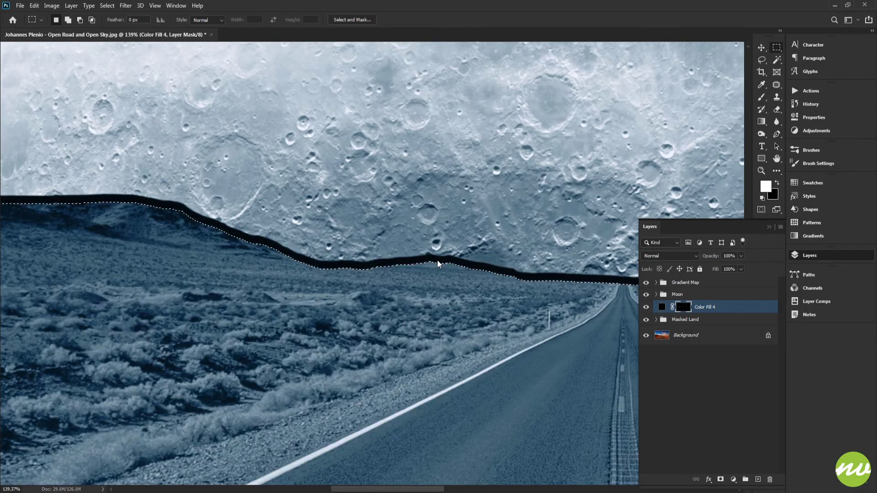
Step: Check the whole horizon band and feather Color Fill 4's mask to 8.6 px
left_click_drag(434, 256, 242, 264)
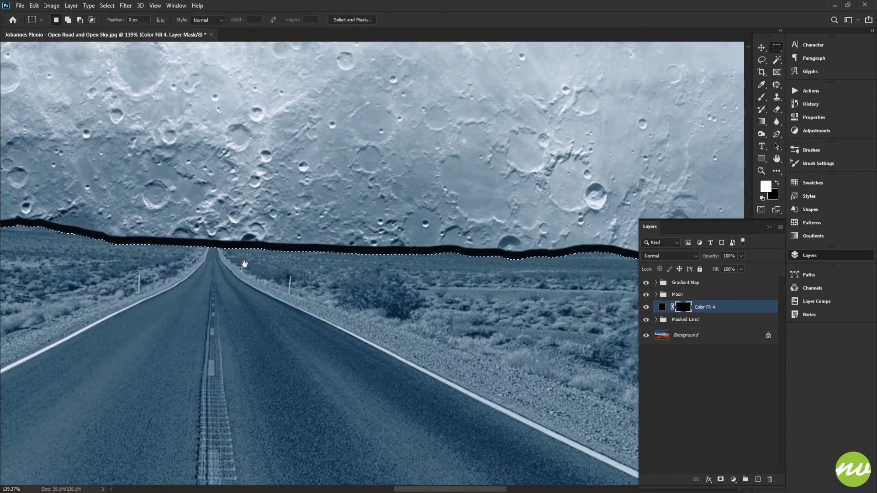
left_click_drag(340, 285, 44, 241)
left_click_drag(317, 249, 4, 247)
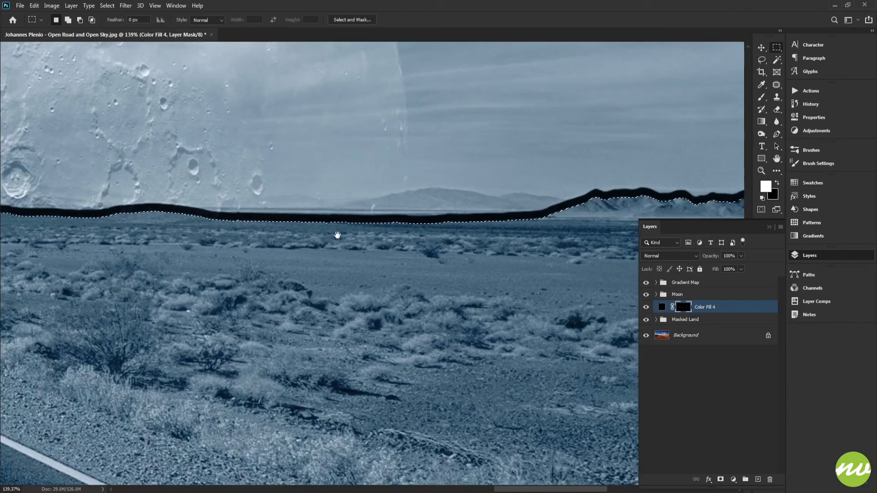
left_click_drag(308, 229, 594, 202)
scroll(272, 213, "down", 5)
left_click_drag(289, 216, 610, 218)
scroll(338, 227, "up", 4)
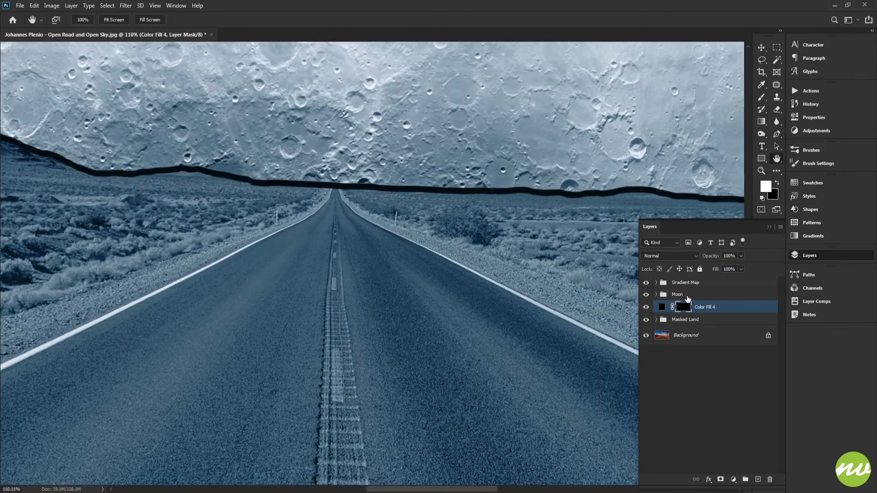
left_click_drag(668, 183, 704, 183)
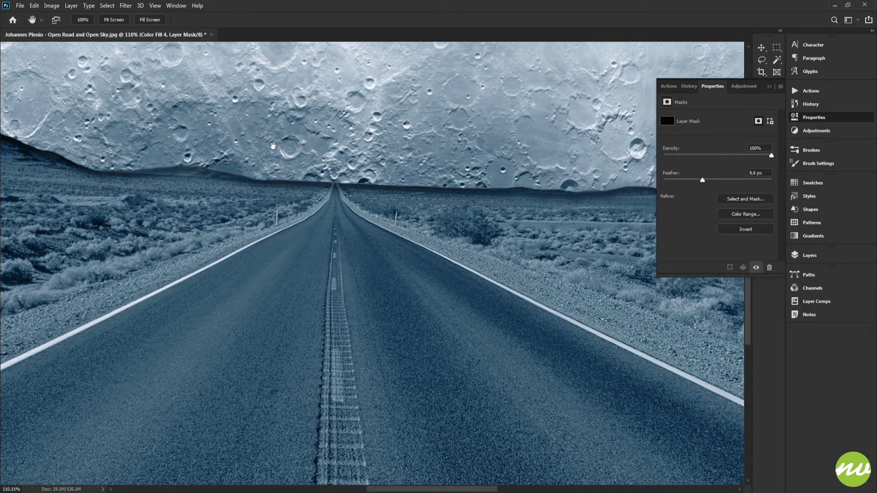
Step: Zoom in on the horizon and set the mask feather to 17 px, after trying 21.5 px
left_click(118, 22)
left_click_drag(365, 314, 387, 315)
left_click_drag(462, 297, 309, 247)
left_click_drag(340, 263, 396, 263)
left_click_drag(702, 183, 709, 182)
left_click_drag(492, 214, 433, 214)
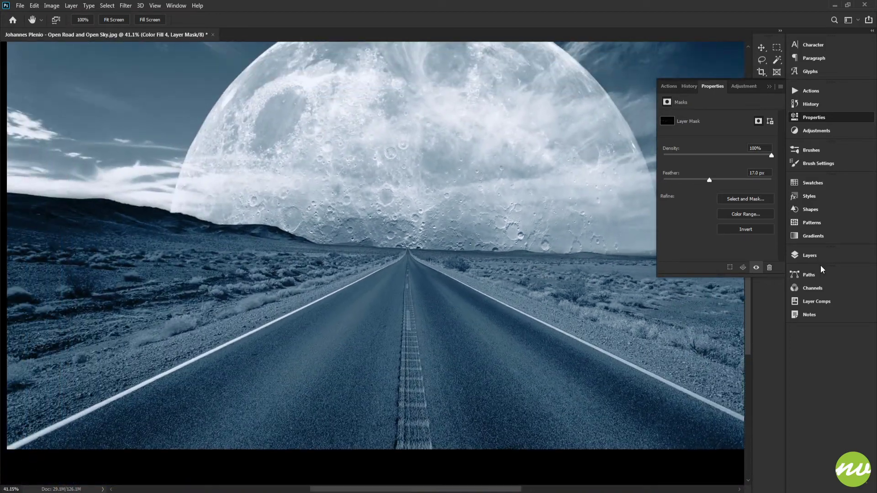
Step: Select the Brush, test a stroke on the mask, undo it, and make black the foreground
left_click(817, 256)
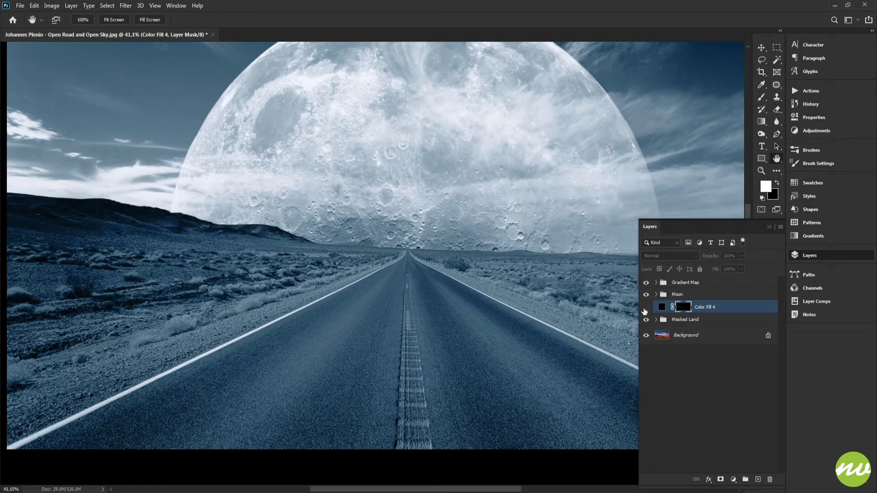
left_click_drag(409, 266, 534, 284)
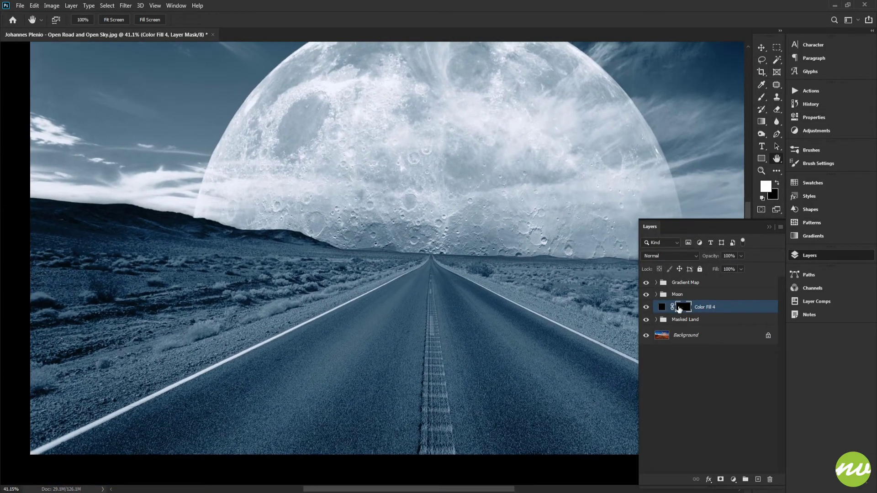
left_click_drag(338, 272, 330, 273)
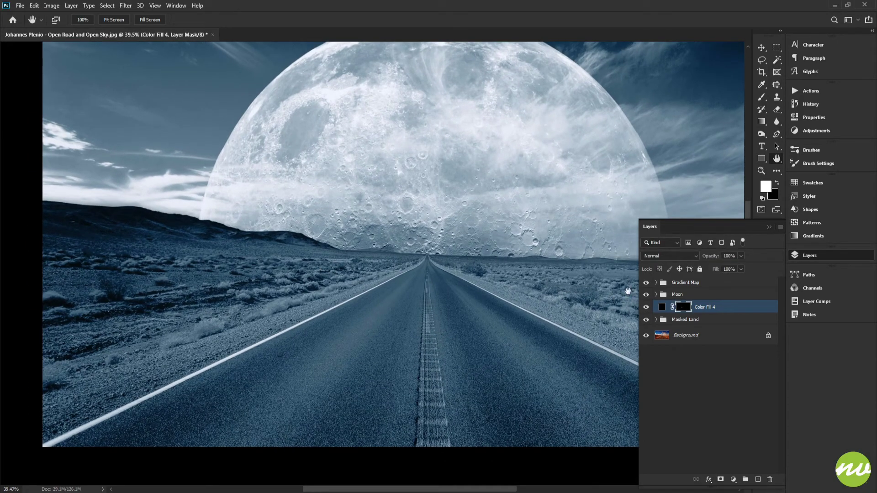
key("b")
mouse_move(183, 201)
left_mouse_down()
mouse_move(158, 197)
mouse_move(155, 218)
left_mouse_up()
key("ctrl+z")
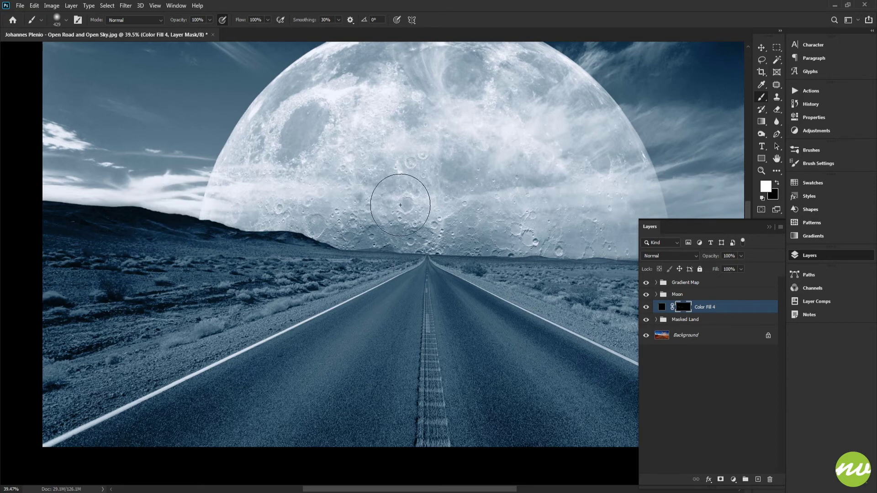
key("x")
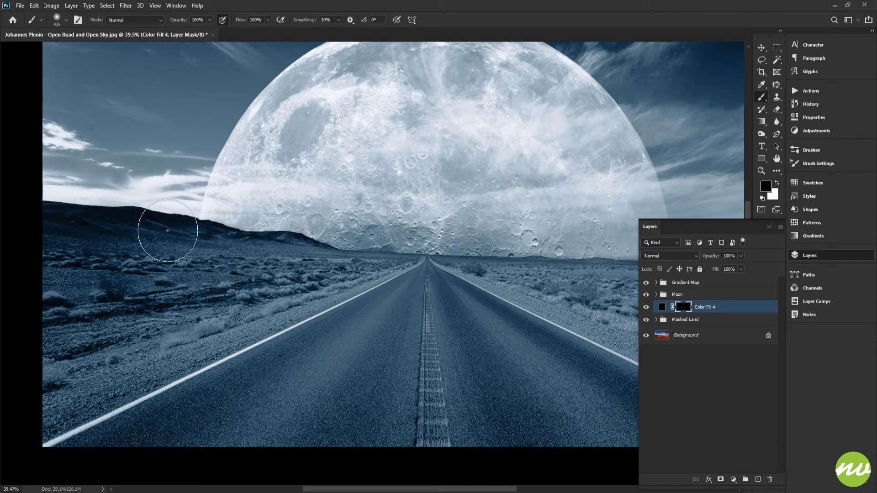
Step: Pan across the desert, road, mountains and moon edge to inspect the dark horizon band
left_click_drag(395, 285, 149, 295)
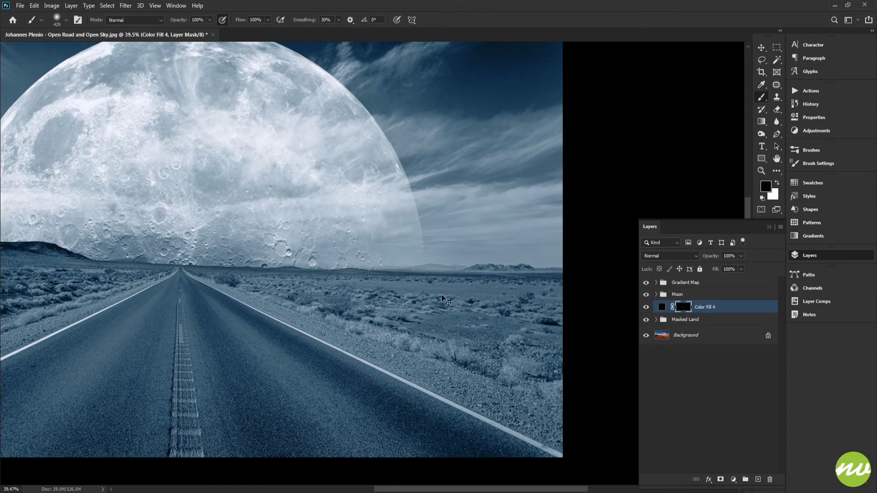
scroll(442, 298, "up", 5)
left_click_drag(526, 249, 334, 265)
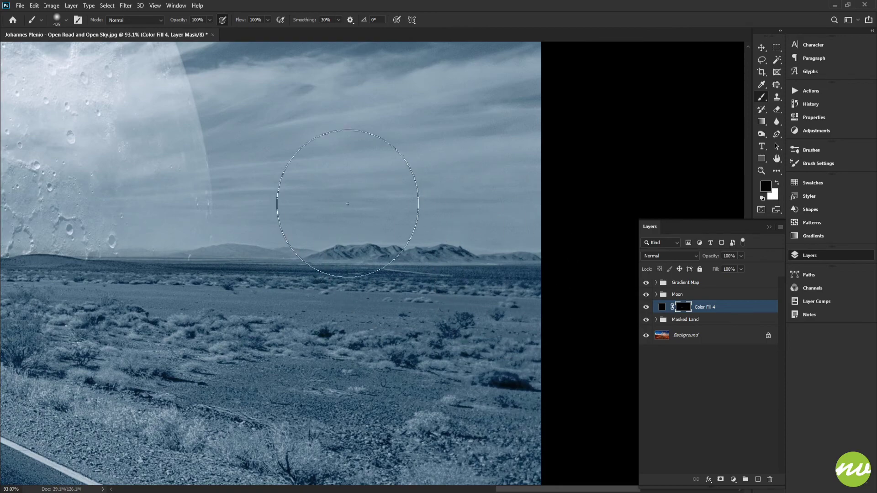
left_click_drag(345, 267, 631, 132)
left_click_drag(296, 251, 403, 245)
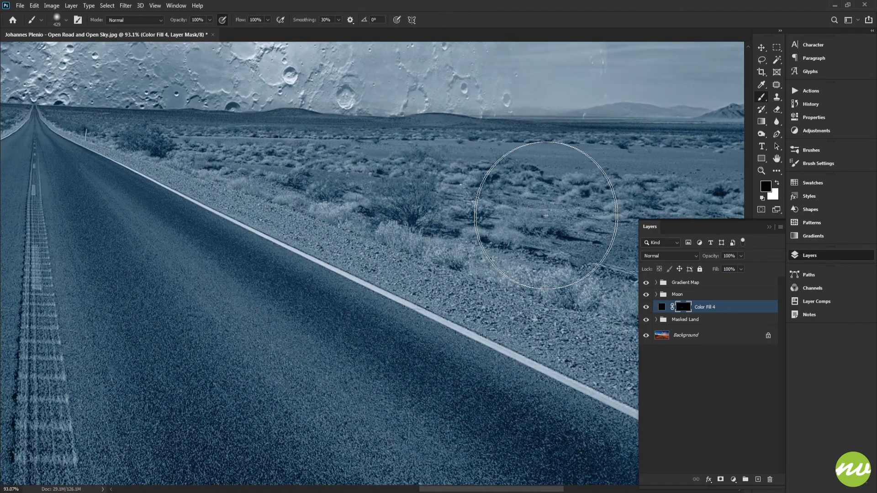
left_click_drag(222, 274, 477, 236)
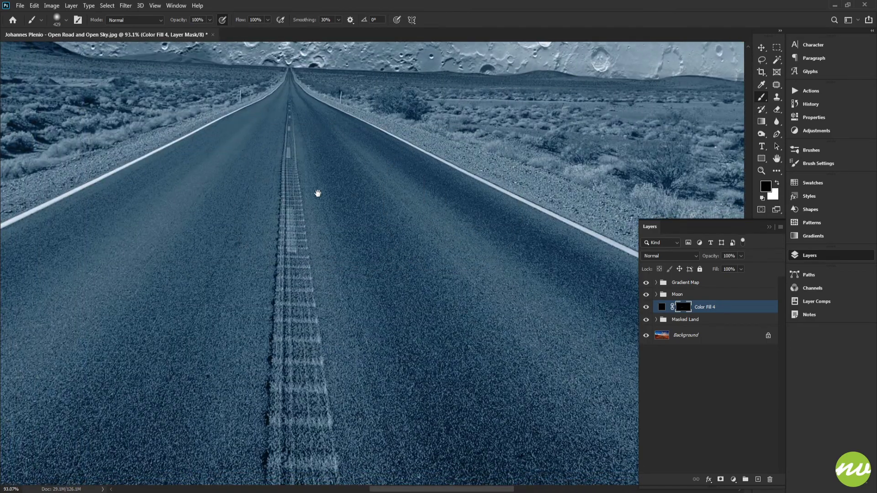
left_click_drag(178, 174, 427, 294)
left_click_drag(340, 292, 366, 324)
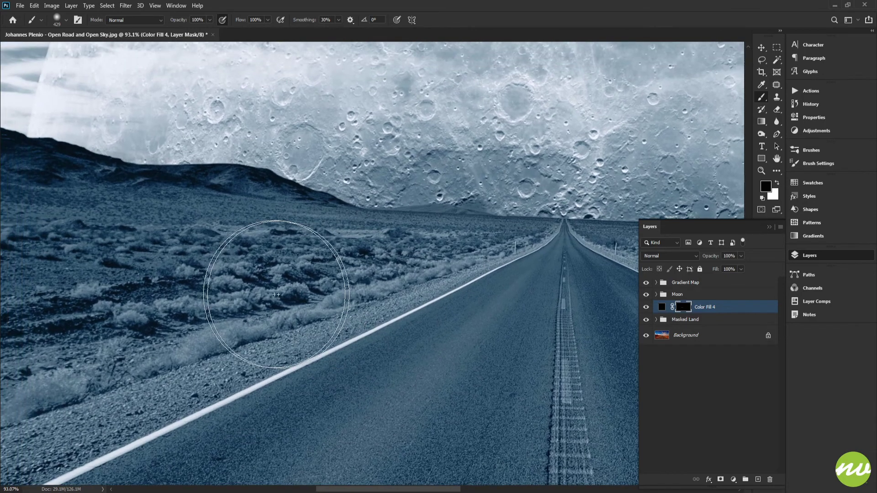
left_click_drag(133, 274, 320, 313)
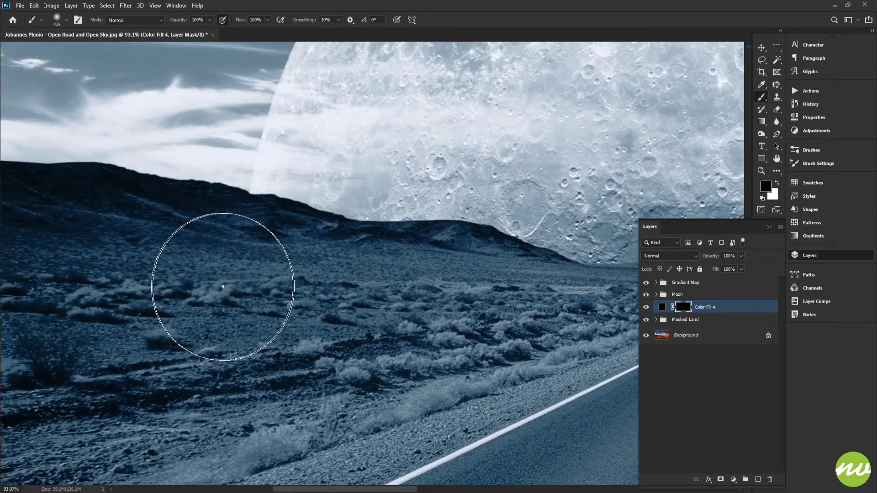
Step: Fit the image and toggle Color Fill 4's visibility to compare the darkened ground
key("h")
left_click(111, 21)
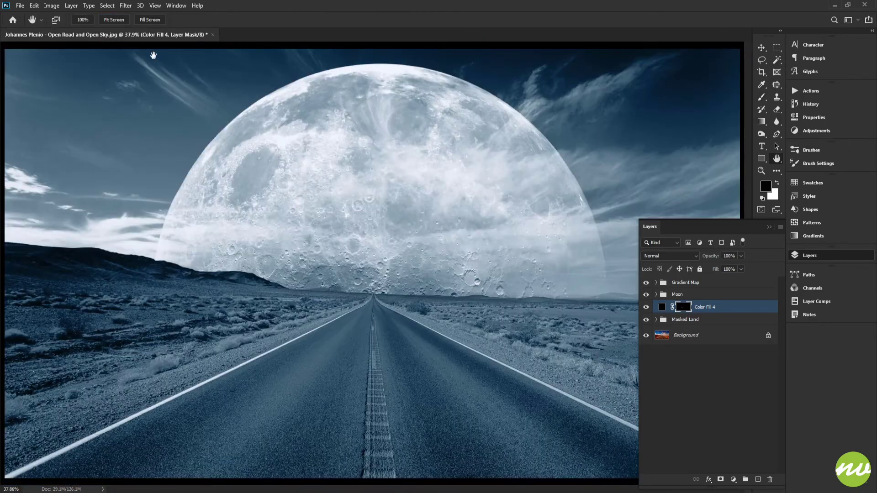
left_click(645, 307)
left_click(645, 307)
Step: Put Color Fill 4 into a new group named Shading and collapse it
left_click(705, 308)
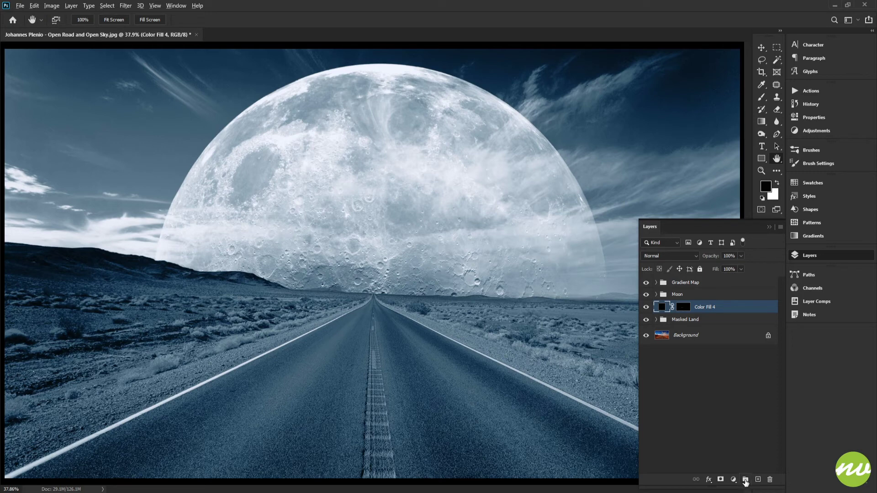
left_click(746, 480, "alt")
type("Shad")
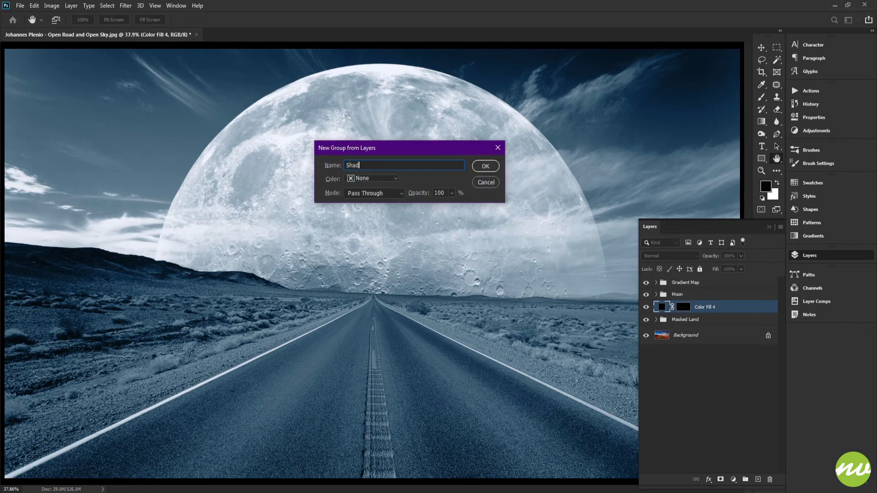
key("Return")
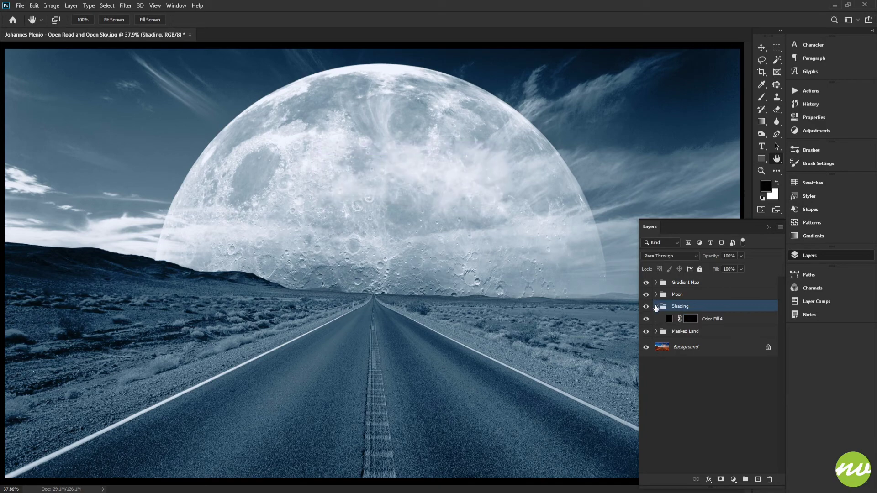
left_click(656, 307)
Step: Move the Shading group above the Moon group, comparing both stacking orders
key("ctrl+bracketright")
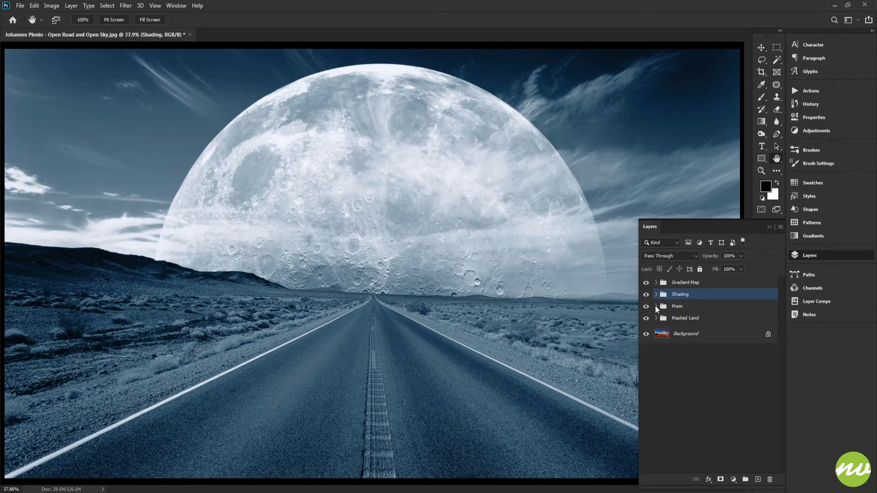
key("ctrl+1")
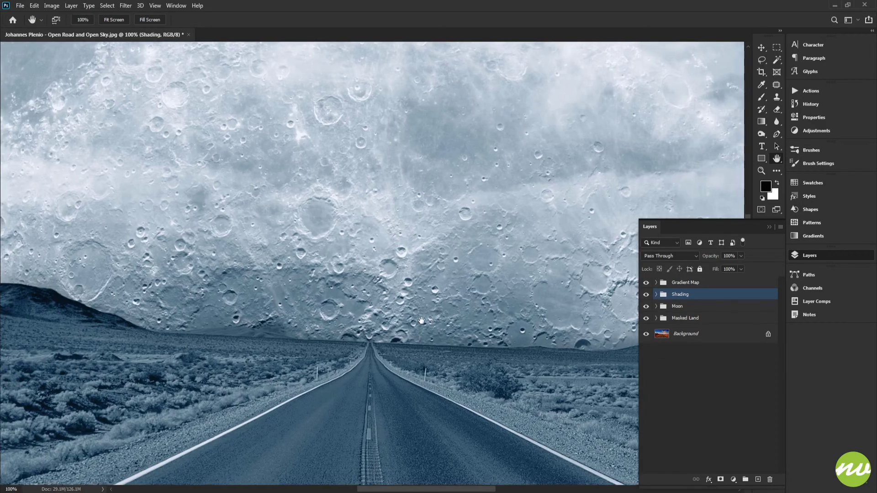
left_click_drag(433, 321, 224, 262)
left_click_drag(398, 288, 367, 291)
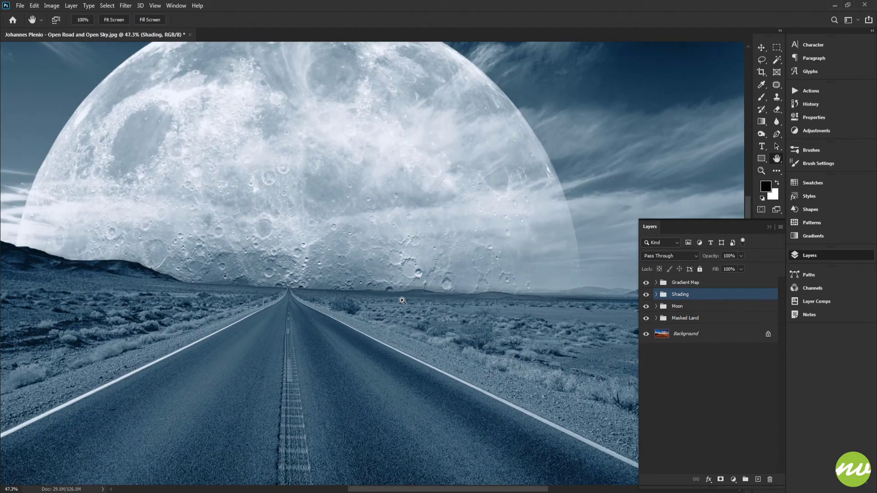
key("ctrl+bracketleft")
key("ctrl+bracketright")
key("ctrl+bracketleft")
key("ctrl+bracketright")
Step: Zoom in on the horizon at the road's vanishing point and nudge the Shading group up two steps
key("ctrl+0")
key("ctrl+plus")
key("ctrl+plus")
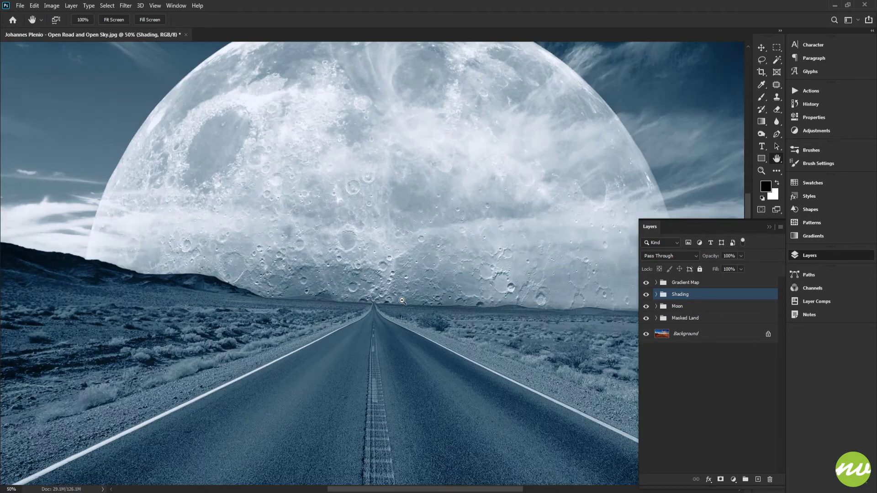
left_click_drag(396, 309, 520, 296)
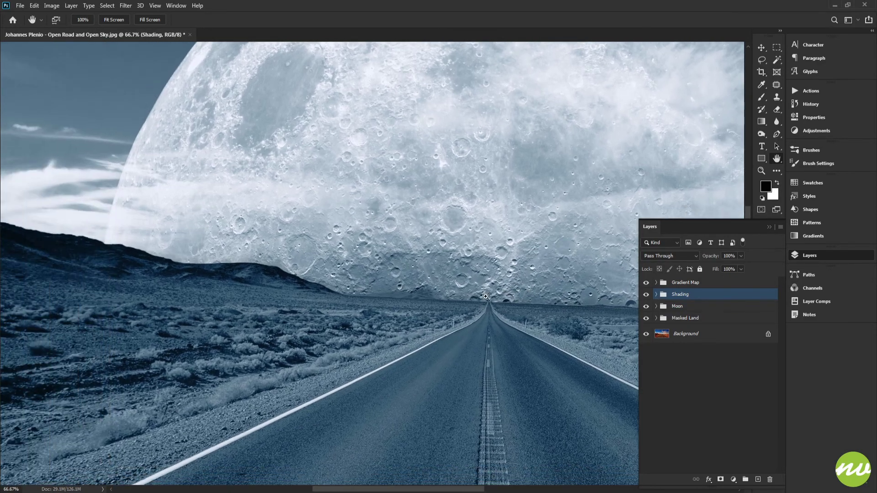
left_click(509, 297, "ctrl")
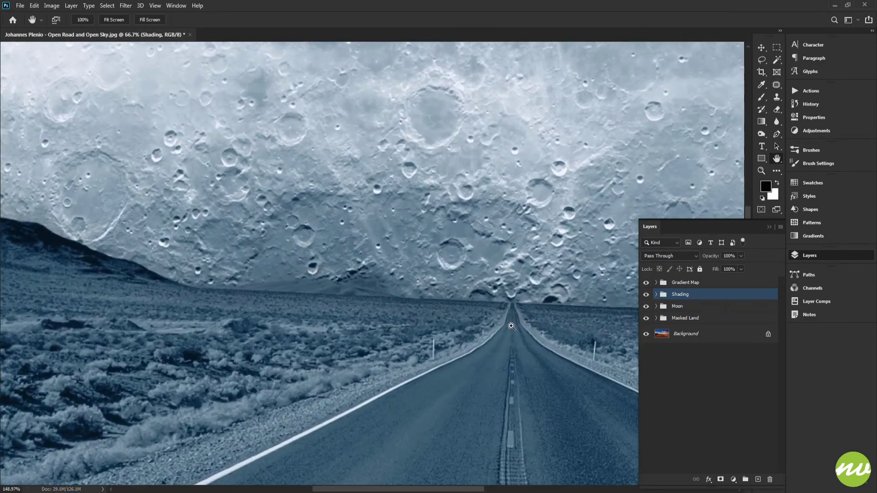
left_click(656, 295)
left_click(657, 295)
left_click_drag(529, 314, 491, 307)
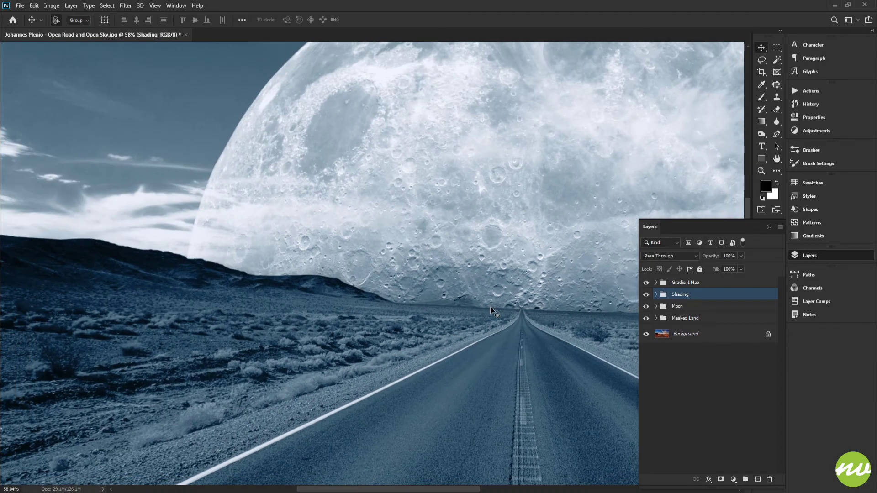
key("ctrl+0")
left_click_drag(385, 296, 465, 314)
left_click_drag(466, 314, 558, 294)
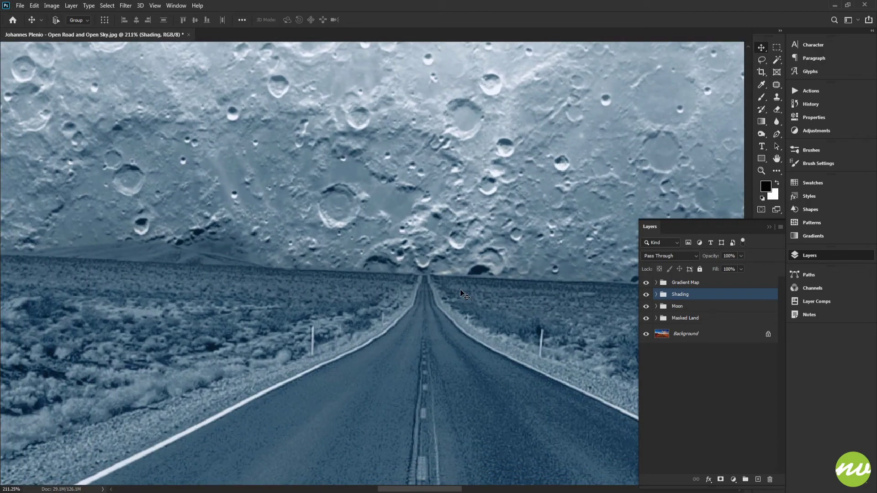
scroll(483, 270, "right", 2)
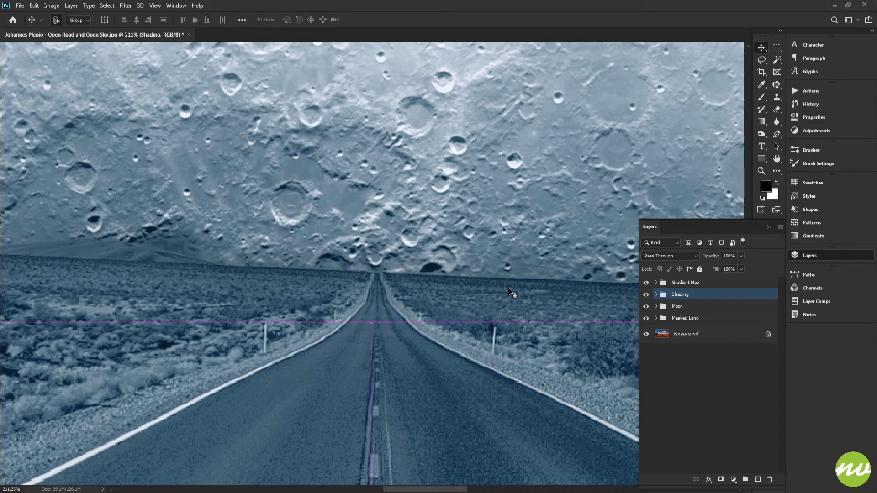
key("Up")
key("Up")
key("Up")
key("Up")
key("Up")
key("Up")
key("Up")
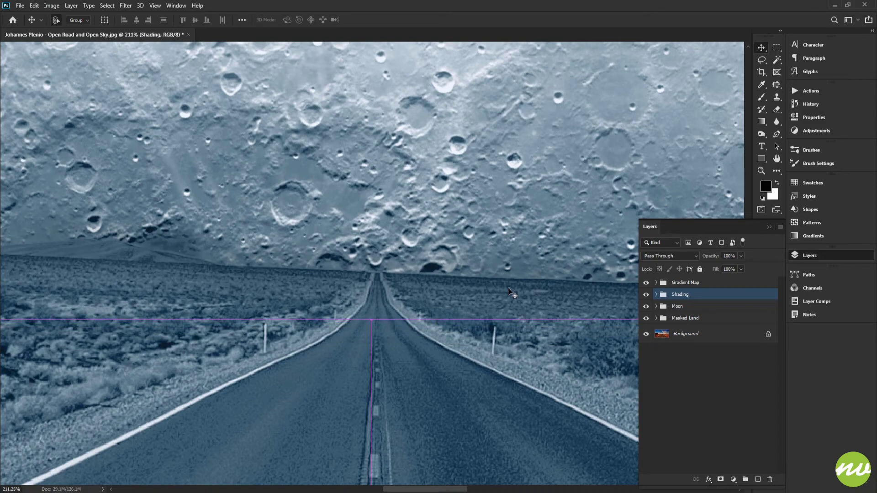
key("Up")
key("Up")
key("Up")
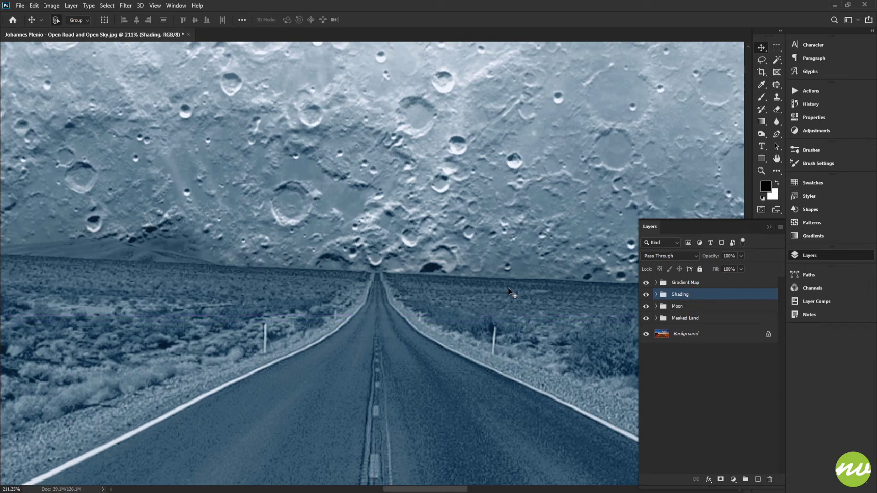
Step: Keep Shading directly below Gradient Map after testing the order, then select the Gradient Map group
key("h")
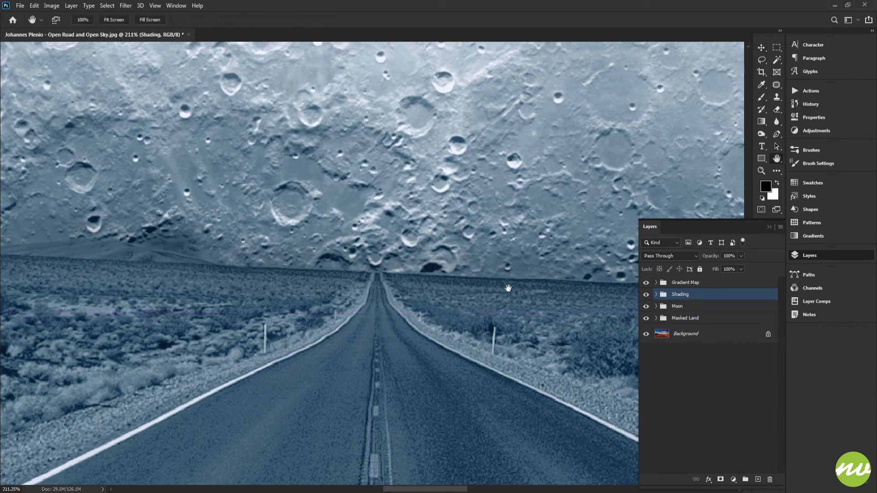
key("ctrl+0")
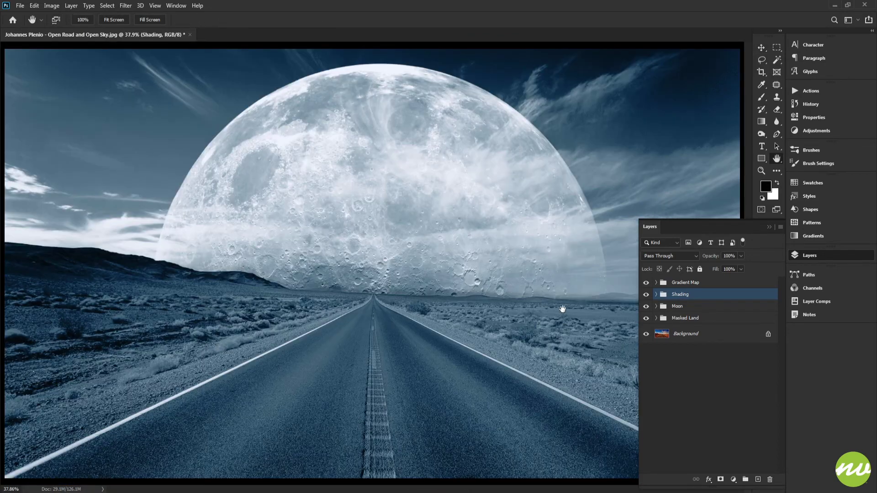
key("ctrl+bracketright")
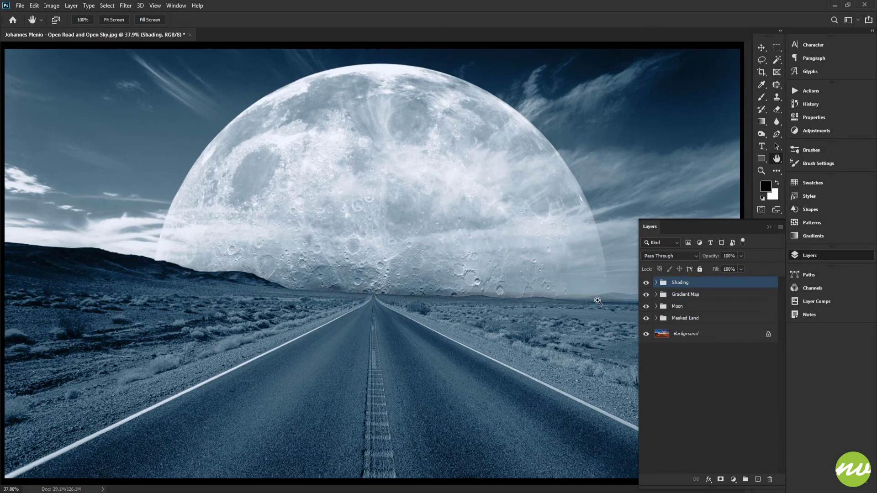
key("ctrl+bracketleft")
key("ctrl+bracketleft")
key("ctrl+bracketright")
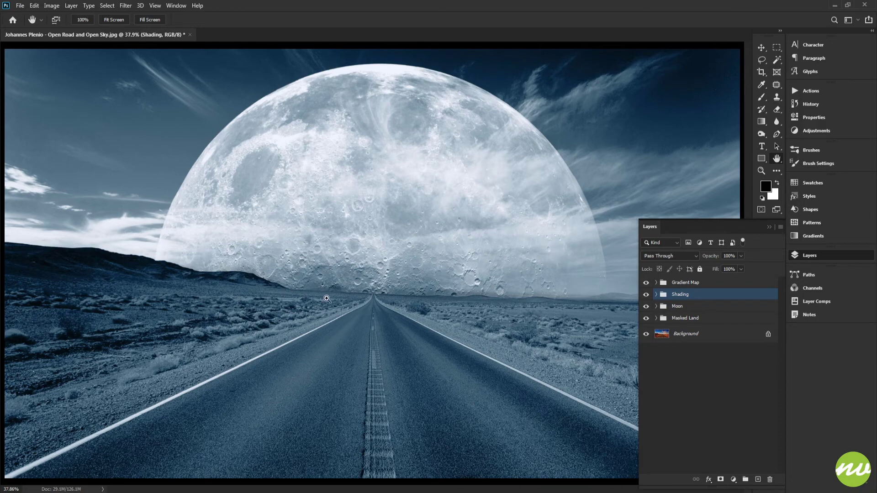
key("ctrl+minus")
key("ctrl+plus")
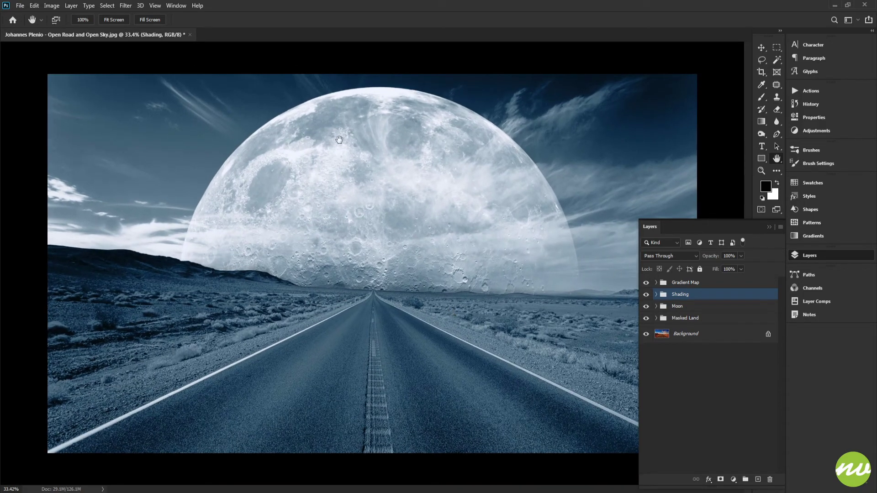
left_click(119, 23)
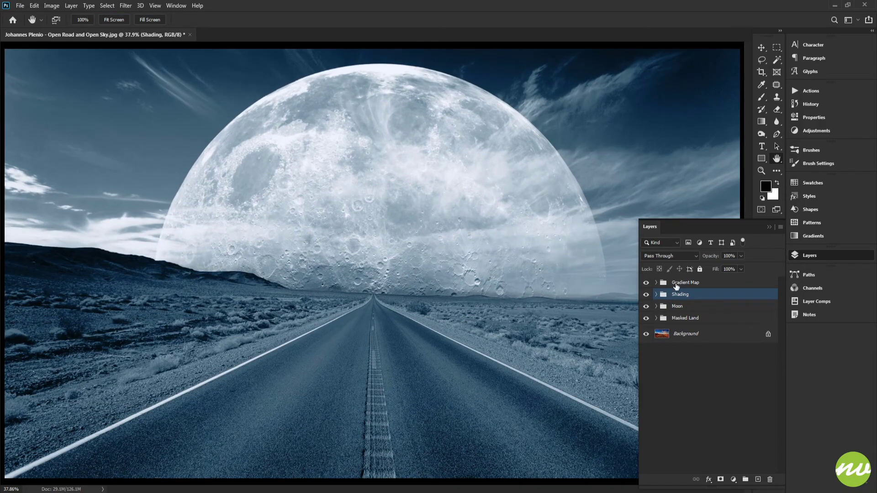
left_click(676, 286)
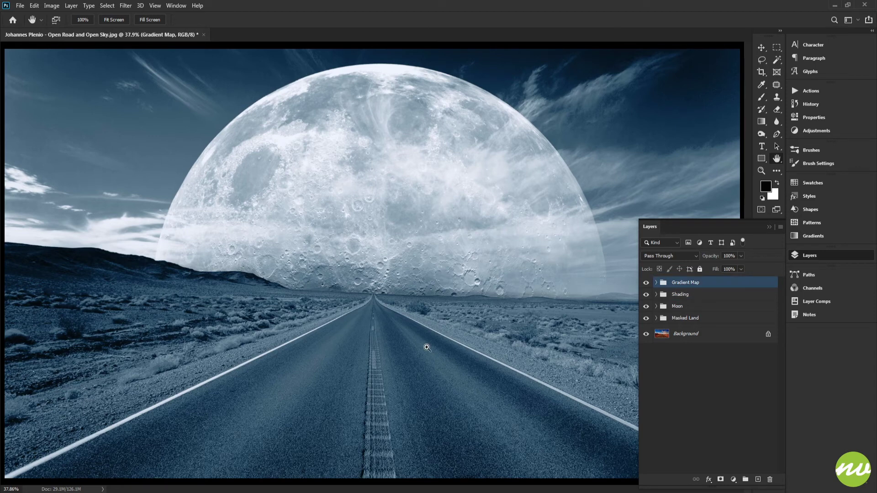
Step: Stamp all visible layers into a new Layer 1 and convert it to a smart object
key("ctrl+shift+alt+n")
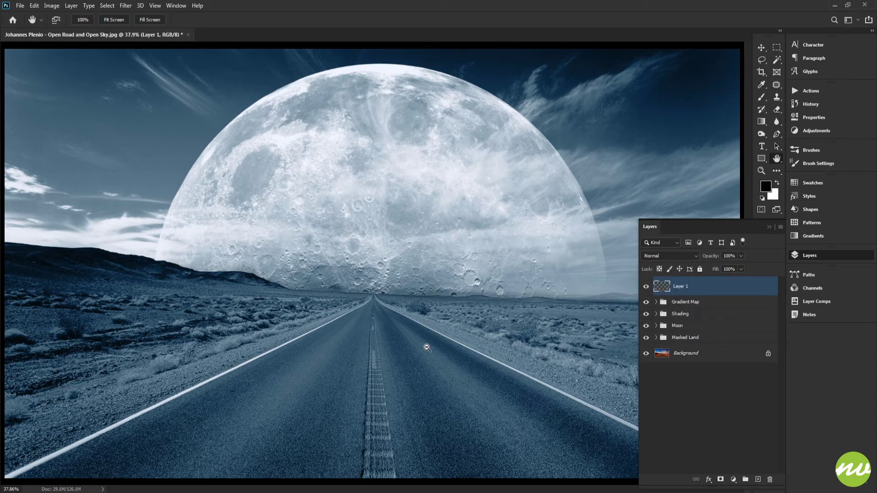
key("ctrl+shift+alt+e")
double_click(680, 288)
key("Return")
right_click(688, 288)
left_click(710, 223)
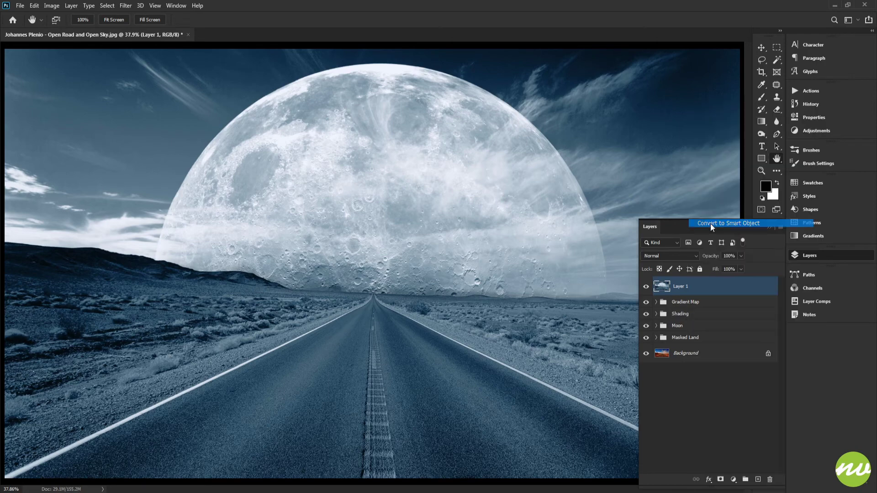
Step: Open the Camera Raw Filter on Layer 1
scroll(451, 246, "down", 1)
scroll(445, 246, "up", 1)
left_click(126, 5)
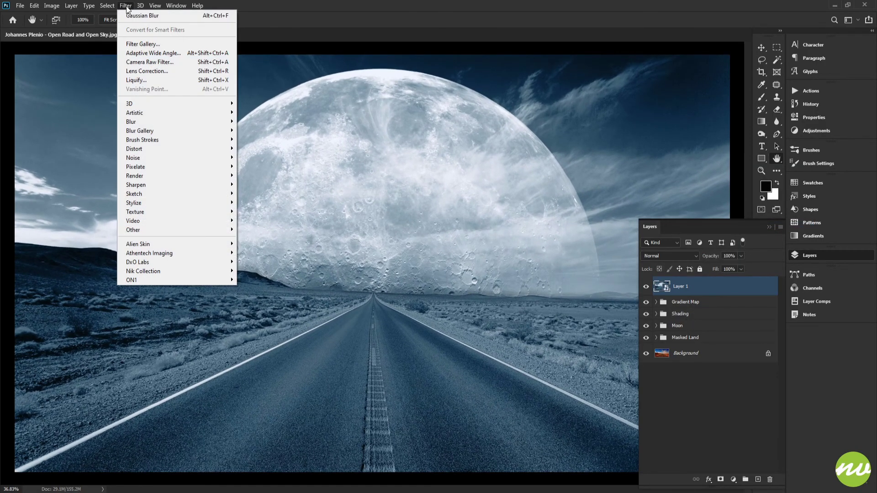
left_click(151, 64)
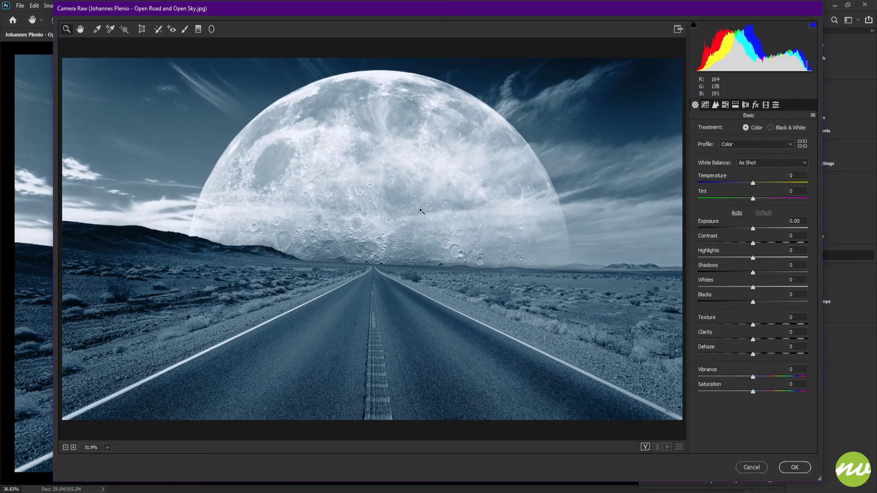
Step: Zoom the Camera Raw preview to about 82% on the moon and show the Effects grain controls
key("alt")
left_click_drag(281, 200, 312, 229)
left_click_drag(458, 245, 557, 316)
key("space")
left_click_drag(205, 387, 538, 70)
left_click_drag(300, 214, 321, 215)
left_click_drag(672, 202, 323, 206)
left_click_drag(676, 179, 384, 204)
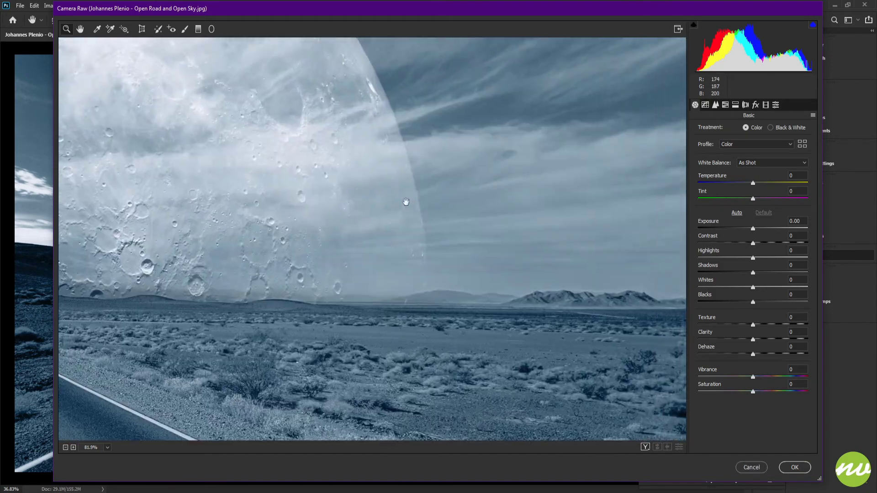
left_click(776, 105)
left_click(756, 105)
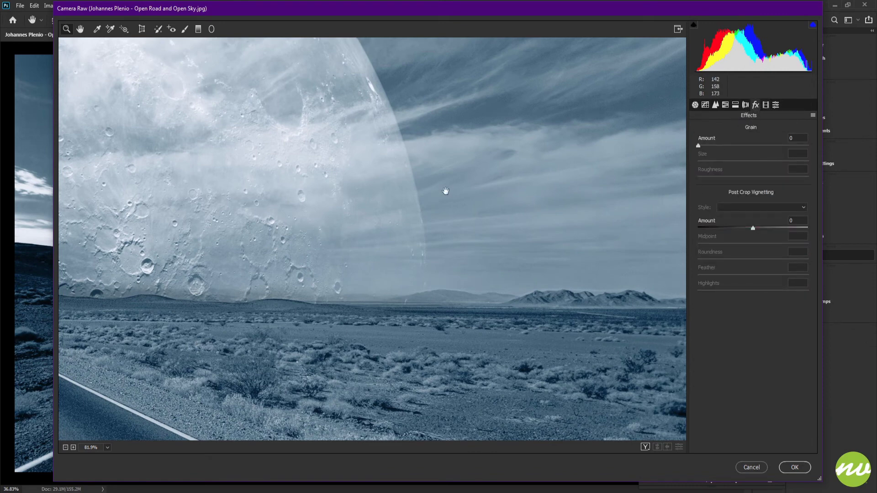
left_click_drag(447, 190, 566, 174)
Step: Try the Light, Heavy and Medium grain presets, keeping Medium
left_click(776, 106)
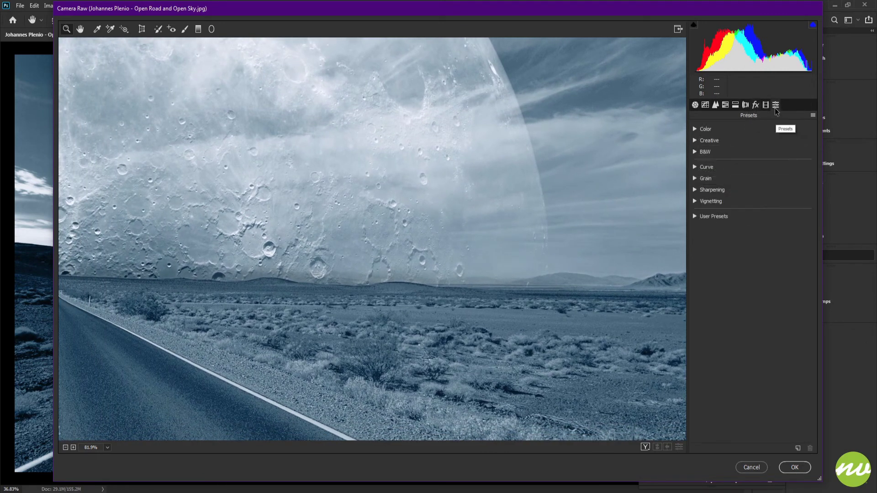
left_click(695, 179)
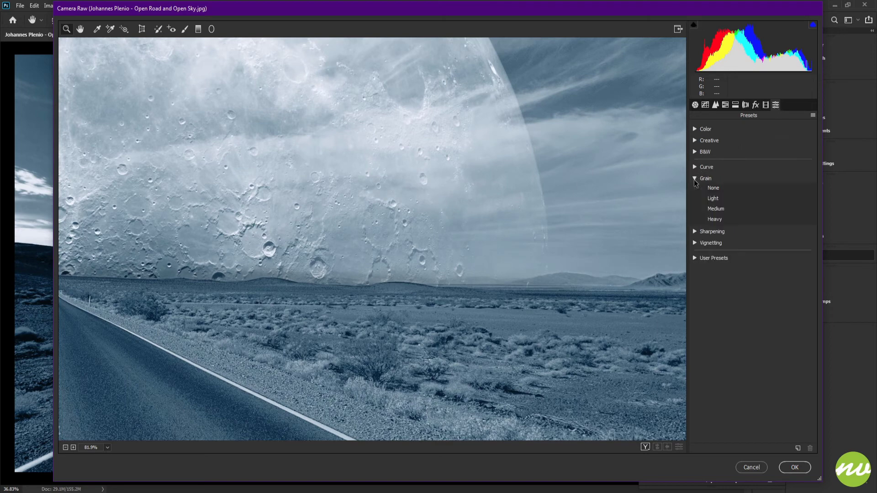
left_click(712, 199)
left_click(718, 221)
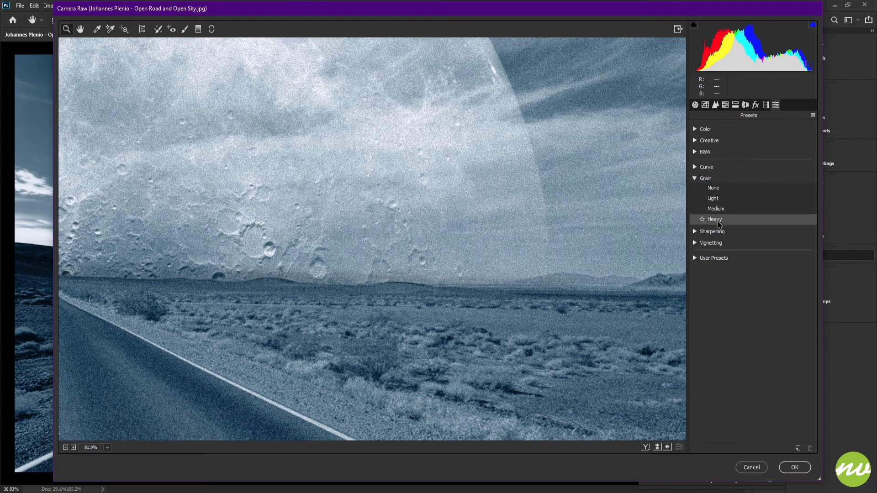
left_click(718, 210)
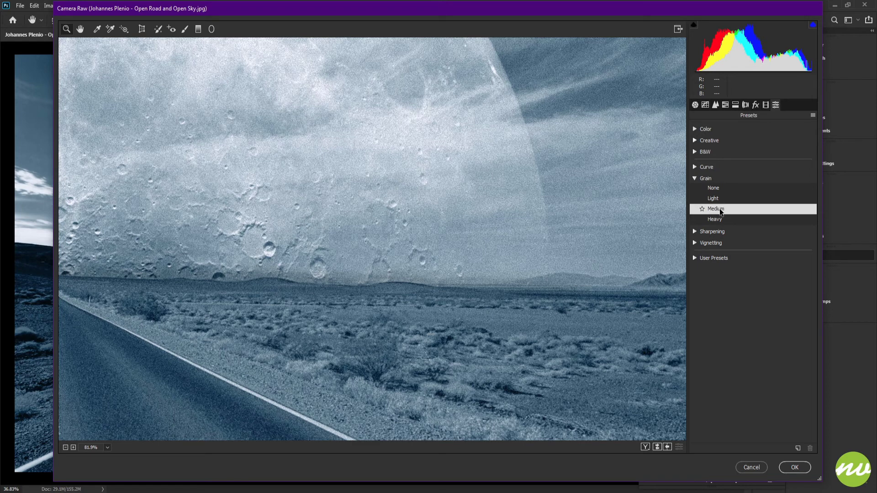
left_click(754, 105)
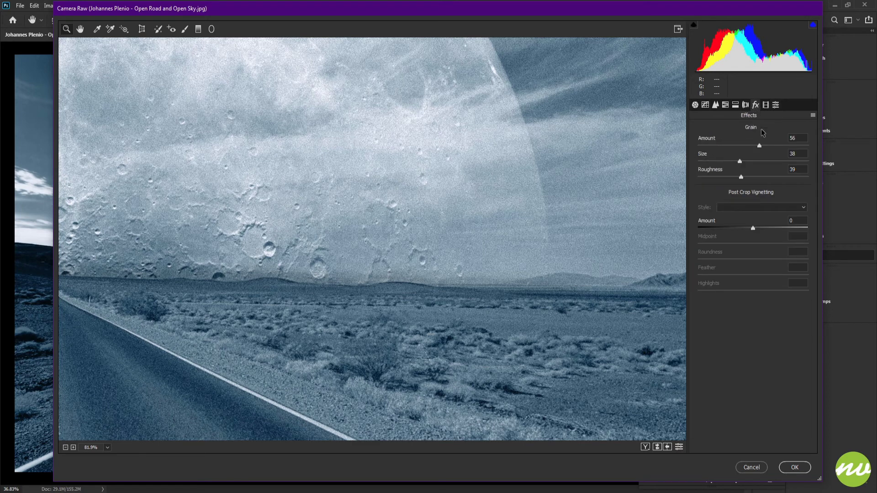
Step: Compare Grain Amount values on the moon at 100% preview
left_click_drag(509, 212, 443, 203)
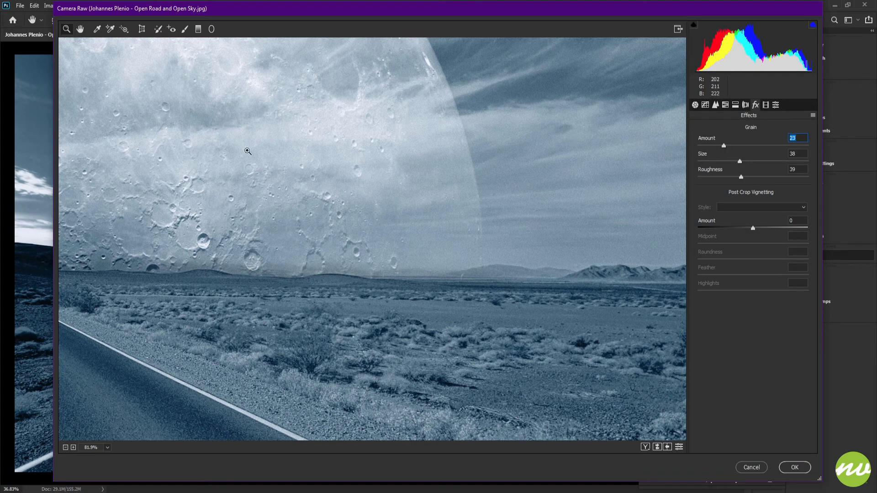
left_click(339, 176)
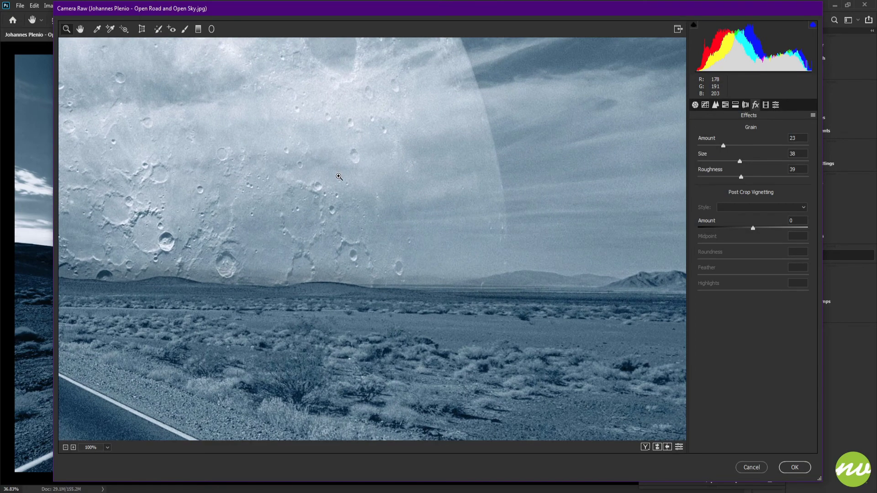
left_click_drag(473, 253, 355, 248)
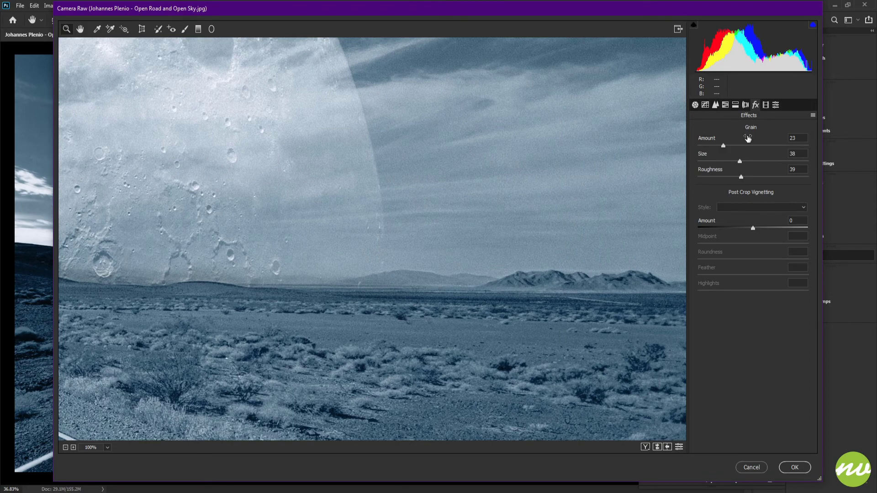
left_click_drag(722, 152, 681, 148)
left_click_drag(207, 304, 489, 293)
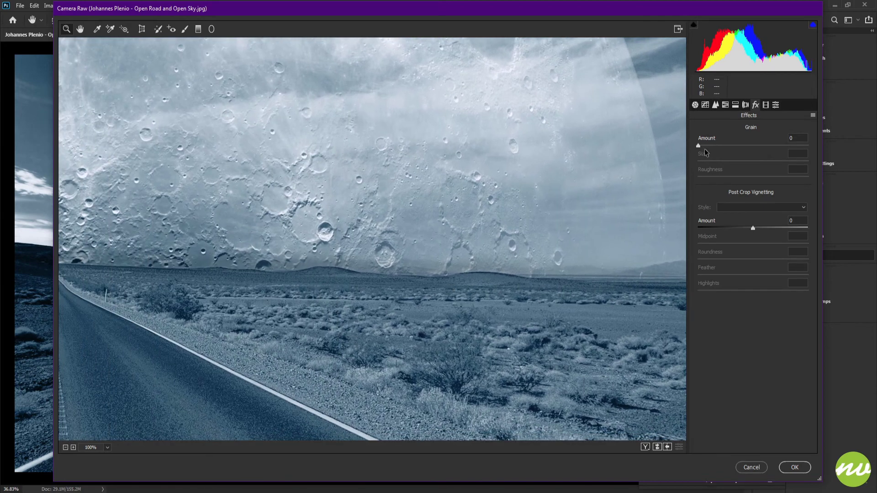
left_click_drag(700, 146, 725, 145)
Step: Raise grain Size to about 45, lower Roughness, and apply the filter with OK
key("ctrl+0")
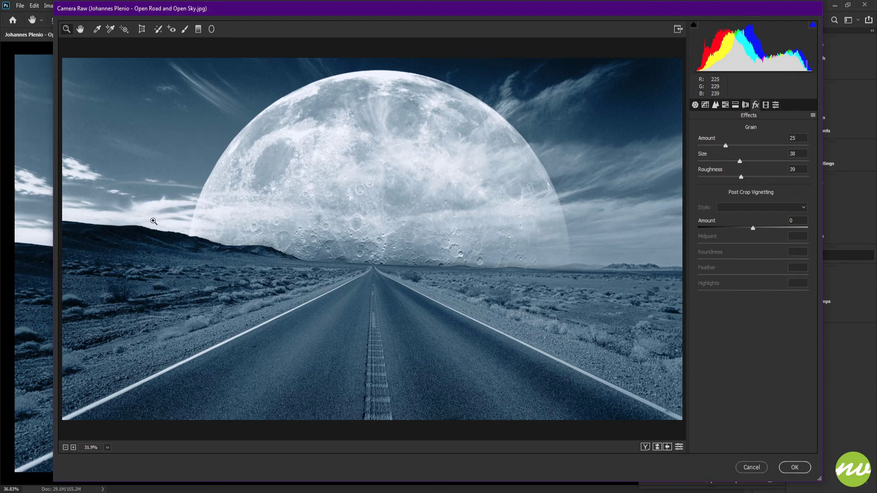
left_click_drag(140, 165, 225, 213)
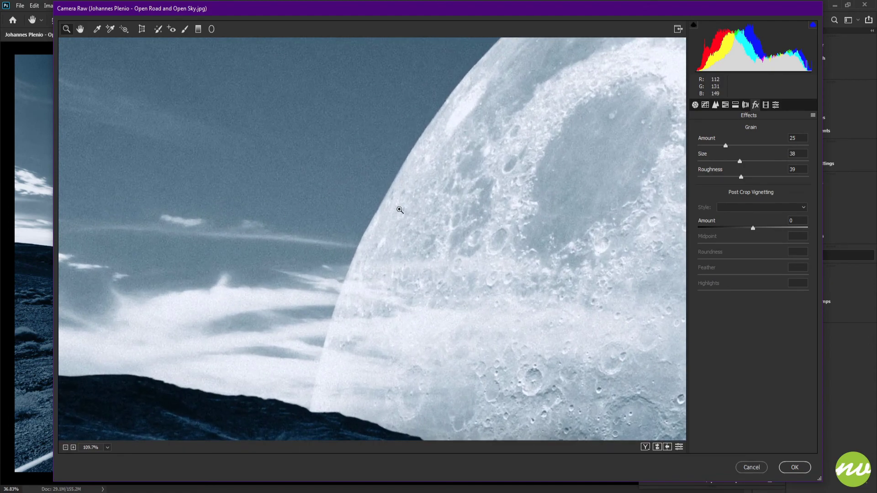
left_click_drag(740, 162, 757, 161)
left_click_drag(740, 177, 763, 179)
left_click_drag(748, 178, 742, 178)
left_click(795, 467)
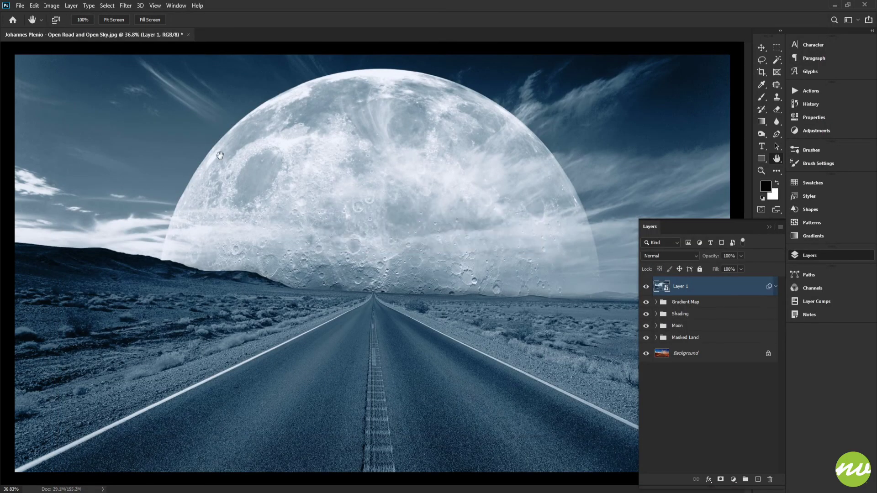
Step: Inspect the grain at 100%, toggling Layer 1 off and on to compare before and after
left_click(89, 22)
left_click_drag(449, 156, 282, 221)
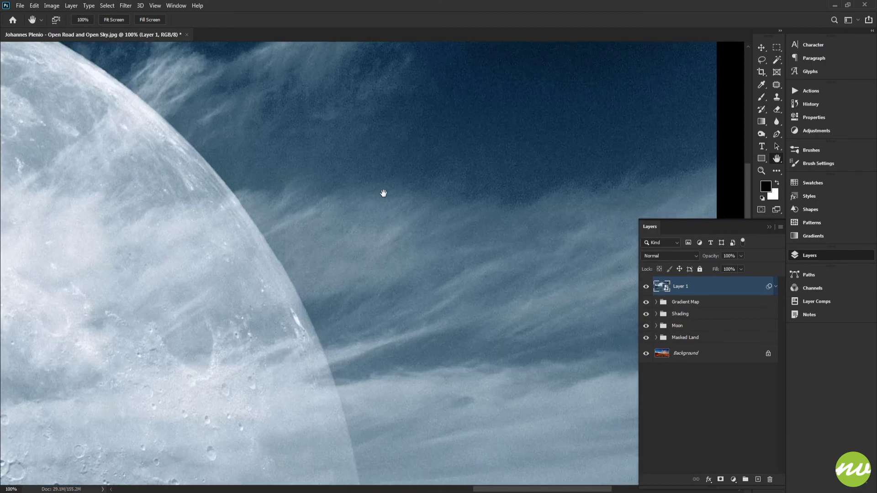
left_click_drag(446, 188, 433, 268)
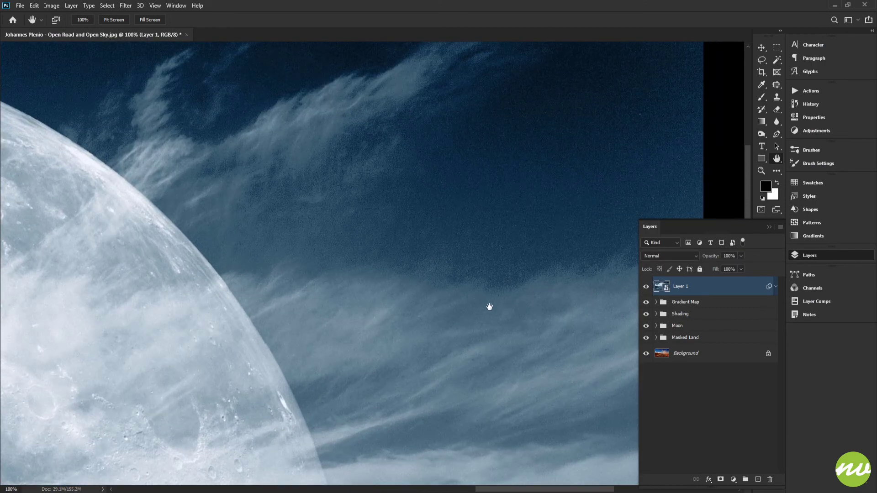
left_click_drag(511, 301, 529, 64)
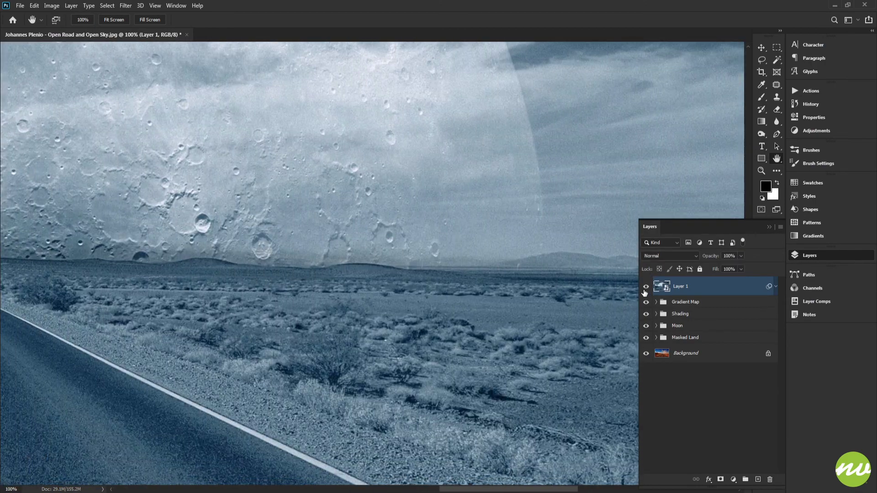
left_click(645, 290)
left_click(645, 290)
left_click_drag(261, 313, 687, 286)
left_click_drag(323, 255, 437, 280)
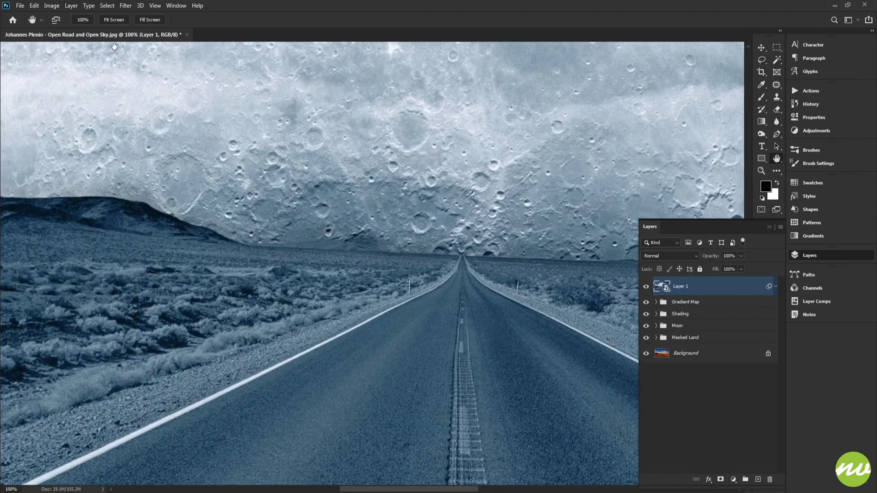
left_click(117, 20)
Step: Rename Layer 1 to Grain and place it in a new group named Grain
double_click(679, 286)
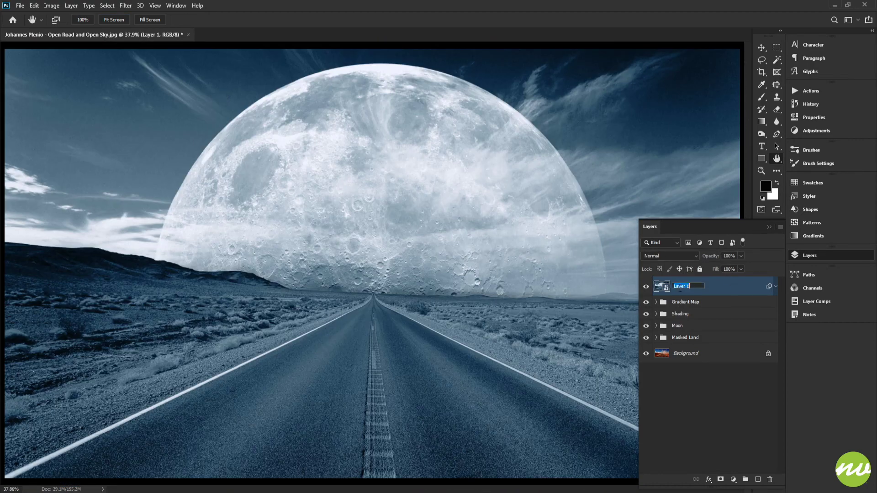
type("Grain")
key("Return")
left_click(746, 479, "alt")
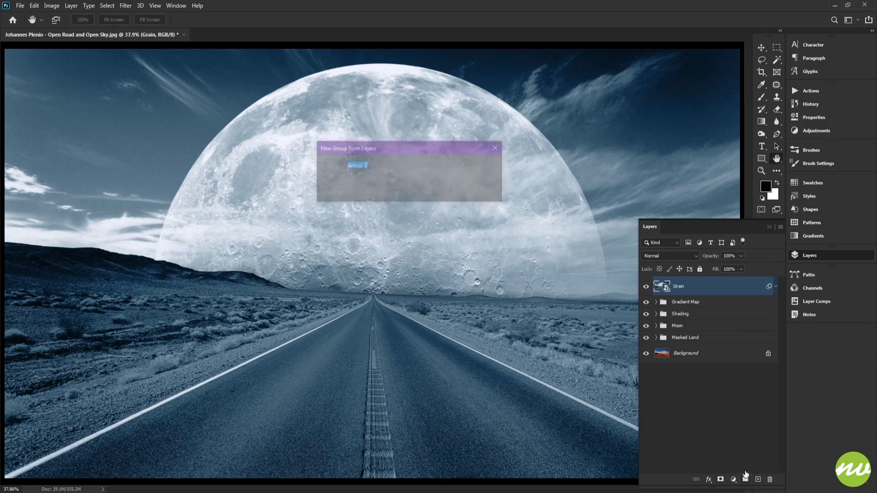
type("Grain")
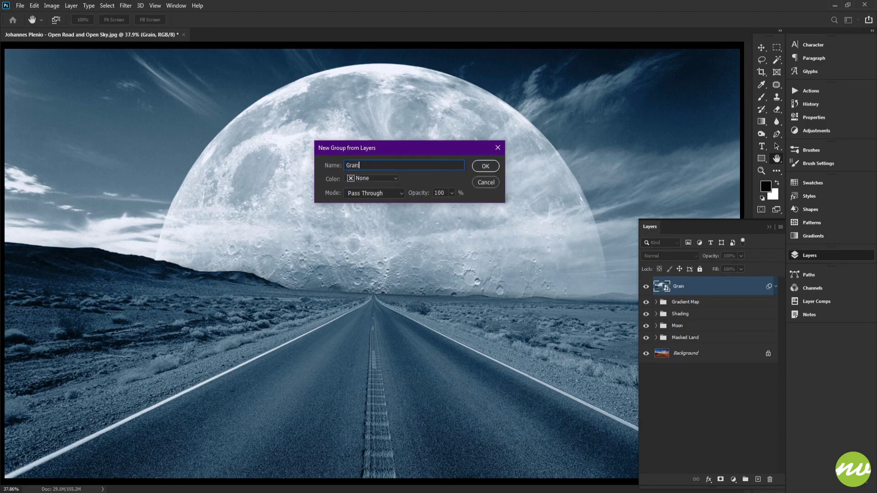
key("Return")
left_click(656, 283)
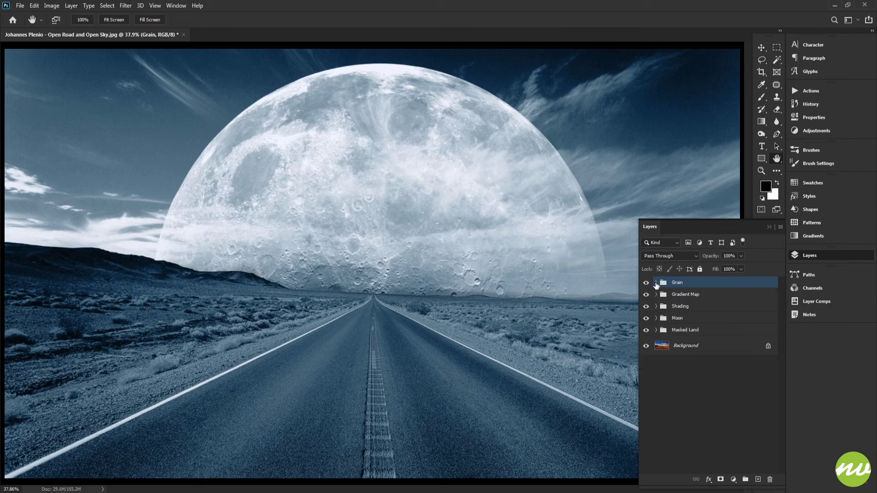
left_click(646, 283)
Step: Hide and reshow all effect groups to compare with the original photo, then select the Grain layer
left_click_drag(646, 331, 646, 283)
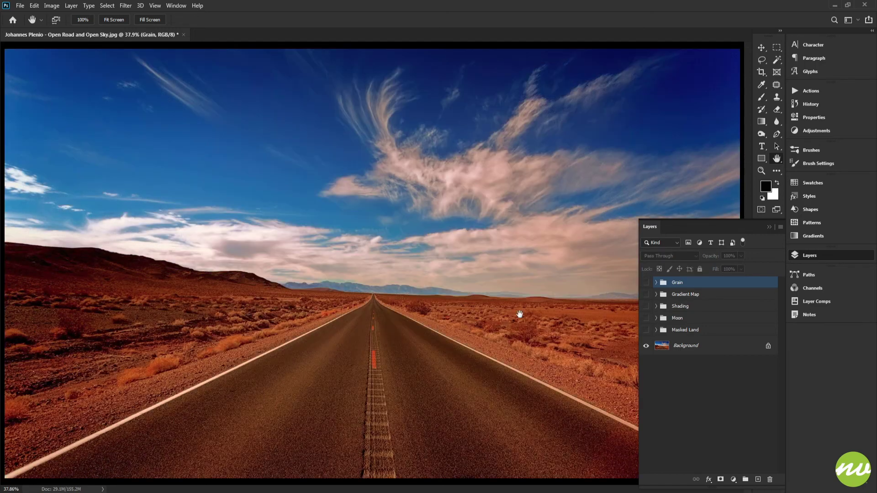
left_click_drag(647, 333, 646, 283)
left_click_drag(459, 307, 415, 307)
key("ctrl+0")
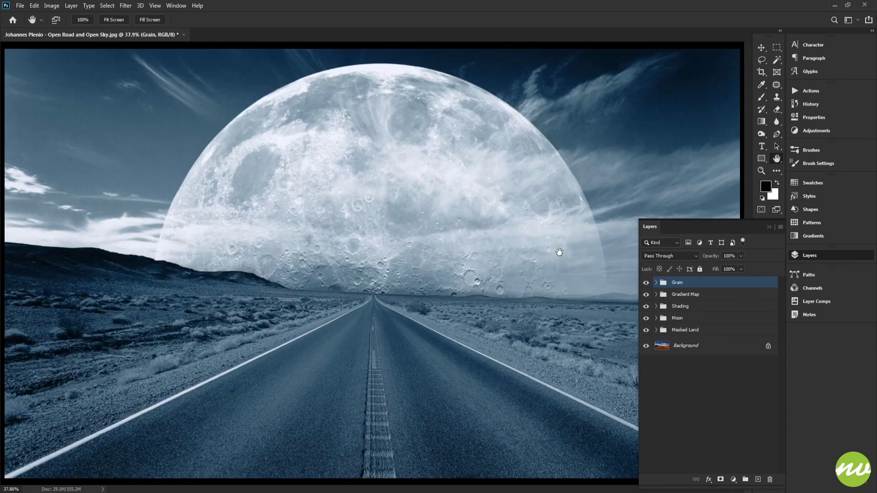
left_click(657, 282)
left_click(666, 298)
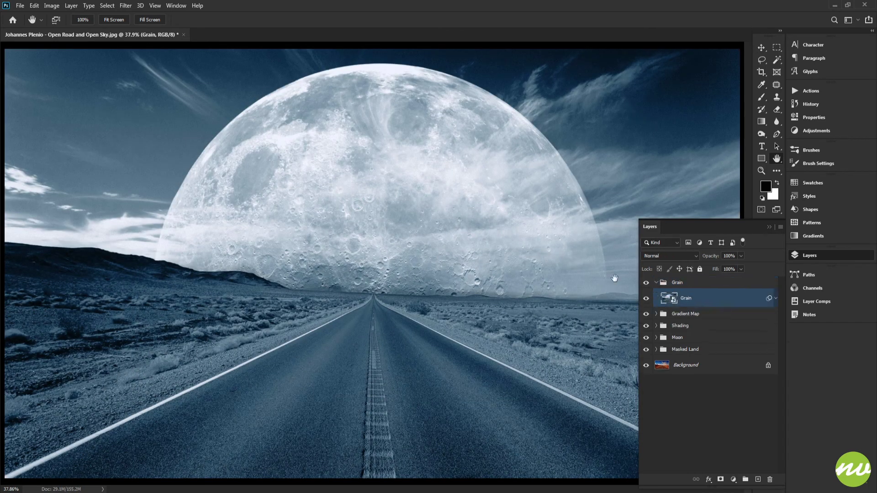
left_click(125, 6)
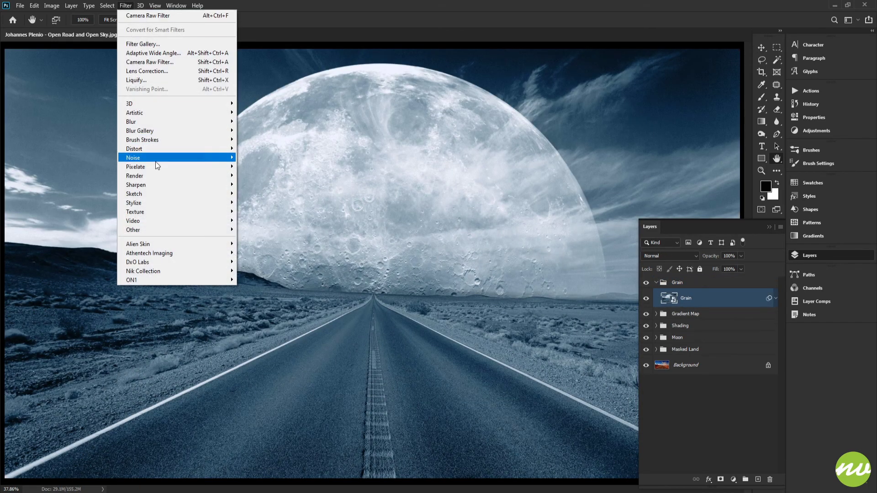
Step: Apply Smart Sharpen (115%, 4.5 px radius, 10% noise reduction) to Grain and check the moon's edge at 100%
mouse_move(211, 187)
left_click(250, 221)
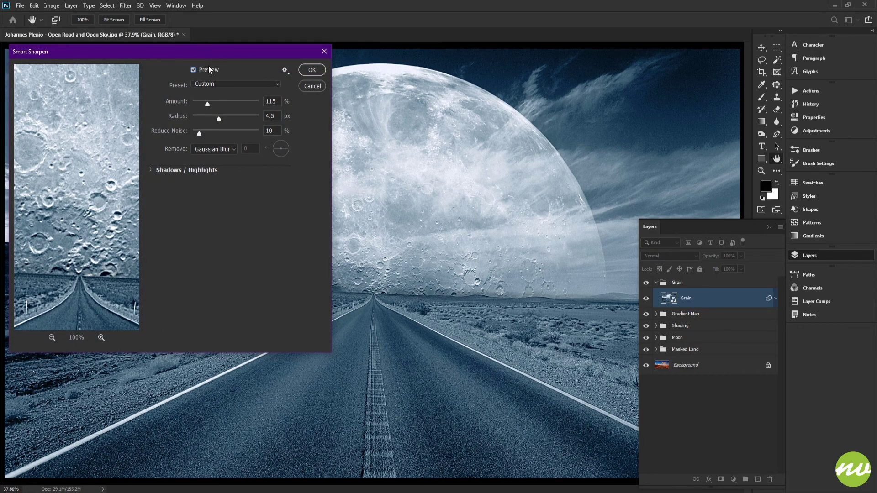
left_click(308, 71)
left_click(82, 19)
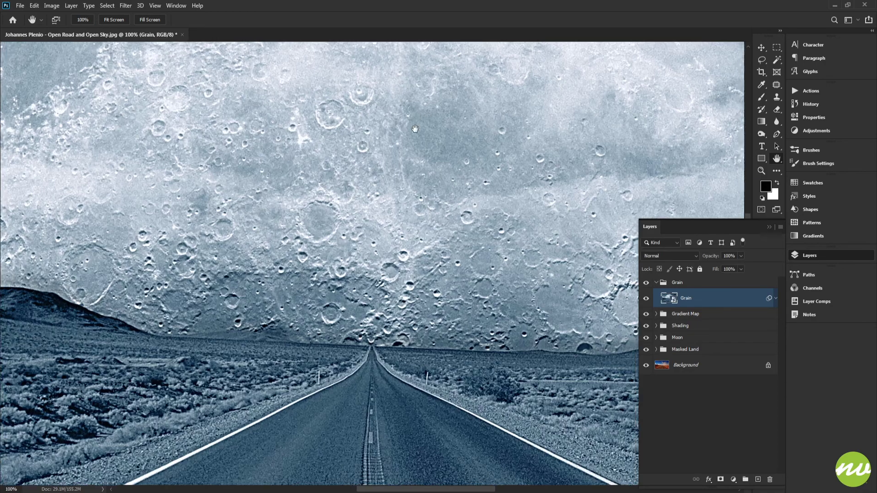
left_click_drag(431, 115, 180, 297)
left_click_drag(558, 137, 402, 217)
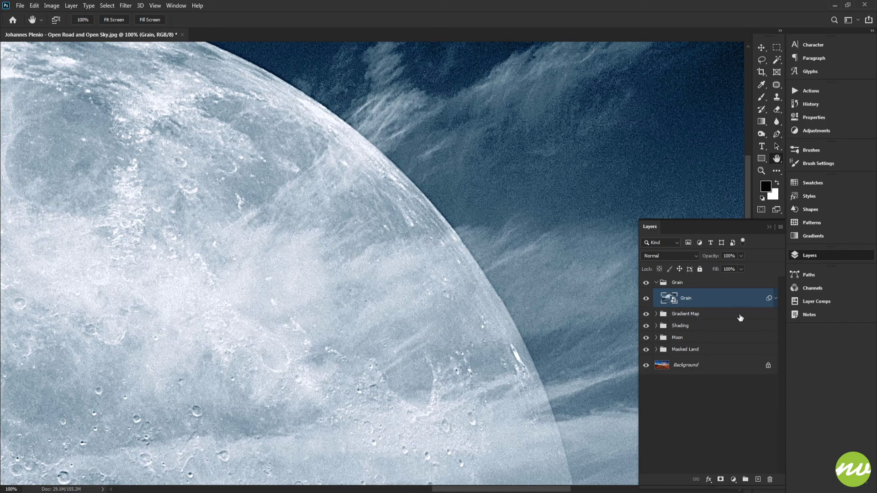
left_click(776, 299)
left_click(126, 20)
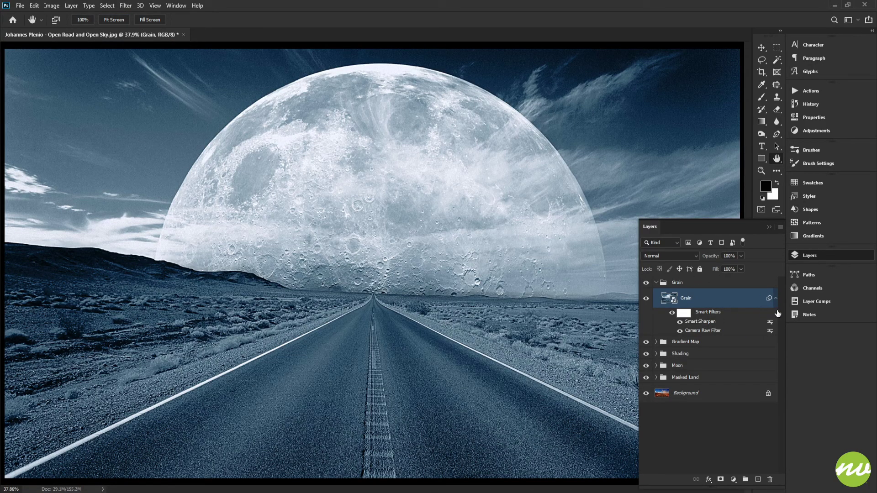
Step: Lower the Smart Sharpen filter's blending opacity on the Grain layer to 45%
left_click_drag(505, 255, 534, 281)
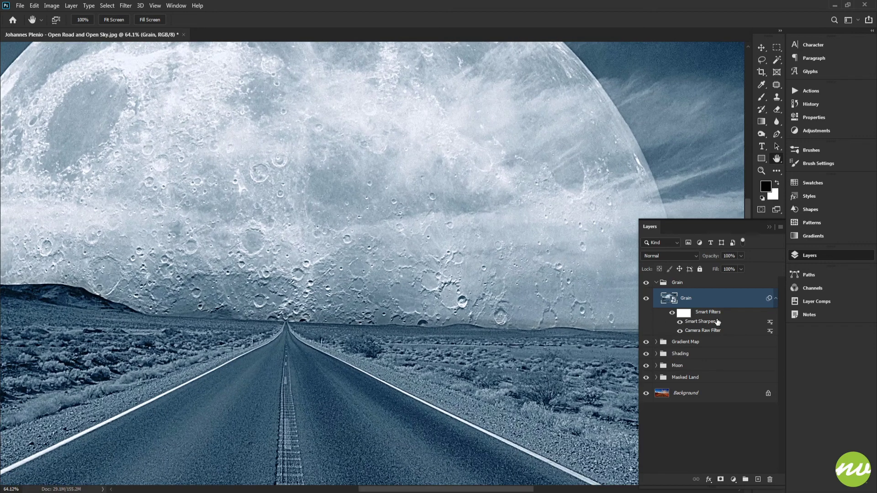
double_click(771, 323)
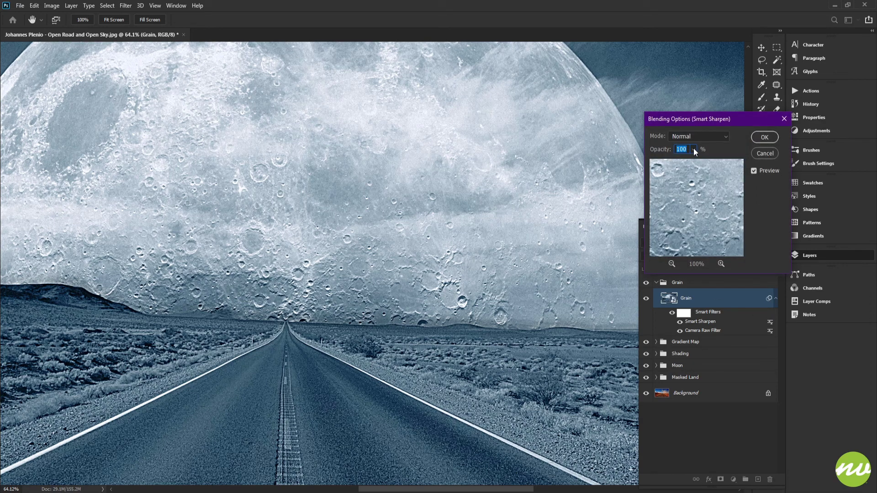
left_click(694, 150)
left_click_drag(655, 160, 666, 163)
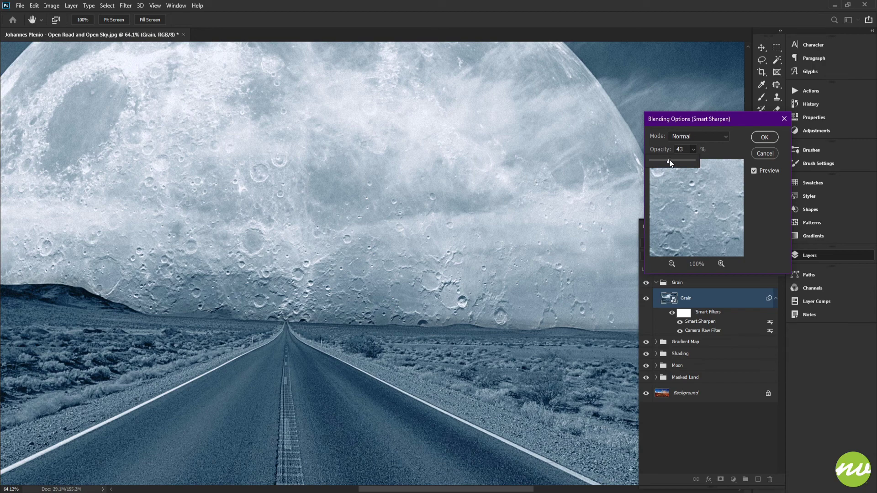
left_click(681, 150)
type("45")
left_click(759, 139)
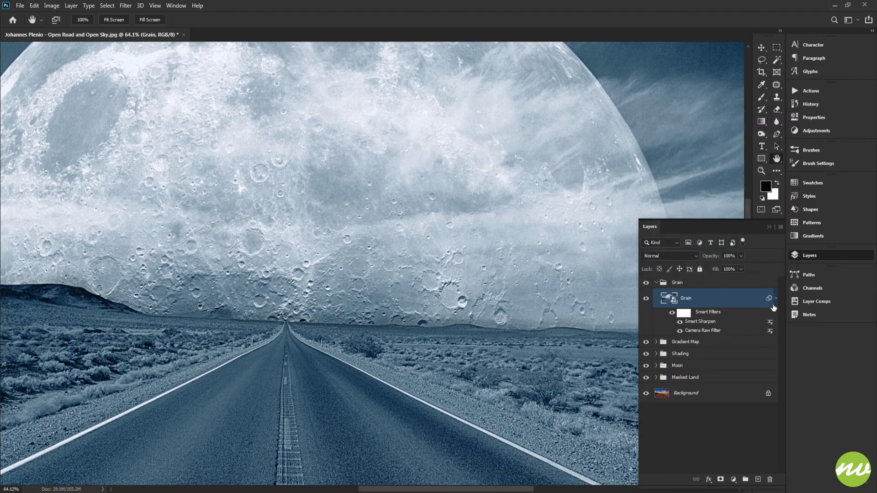
left_click(776, 298)
left_click(118, 21)
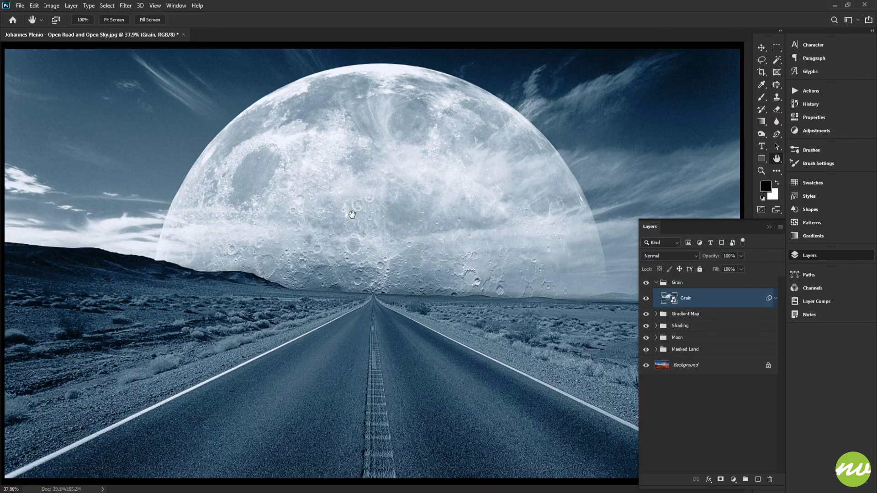
Step: Rename the Grain group to 'Film Grain | Smart Sharpen' and copy that name
double_click(678, 283)
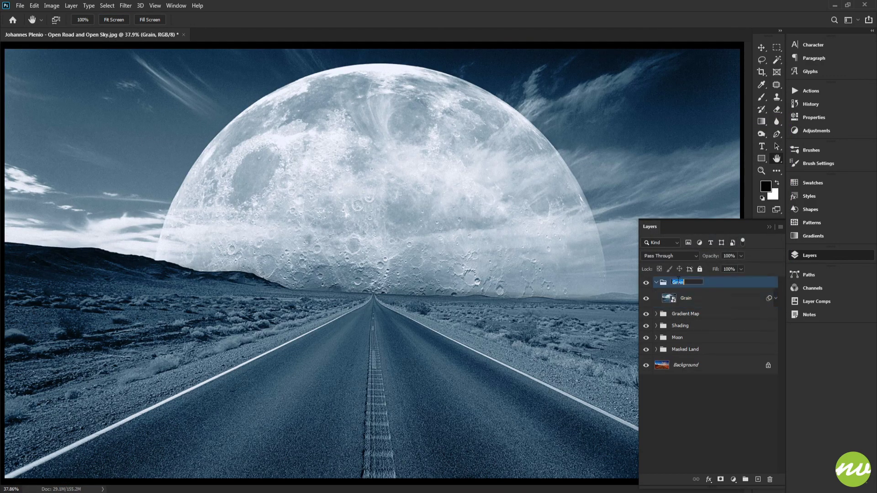
type("Film Grain | Smart Sharpen")
key("Return")
key("ctrl+a")
key("ctrl+c")
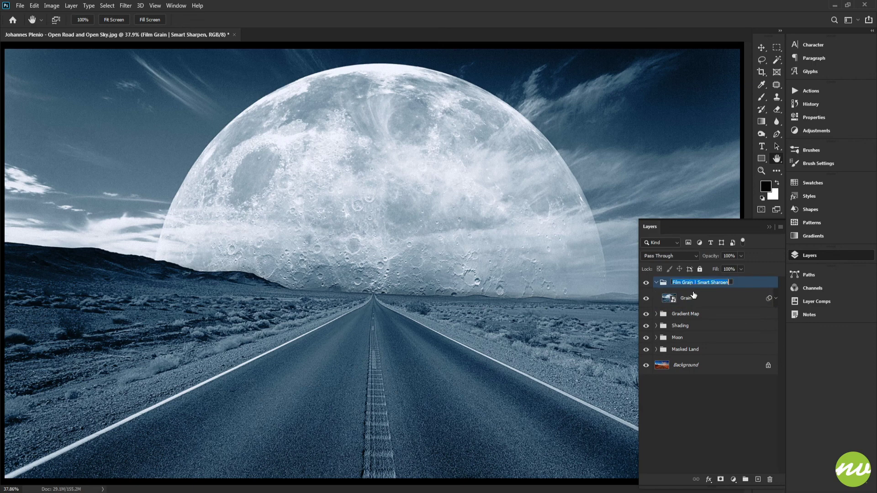
Step: Give the inner grain layer the same 'Film Grain | Smart Sharpen' name and collapse the group
double_click(688, 298)
key("ctrl+v")
key("Return")
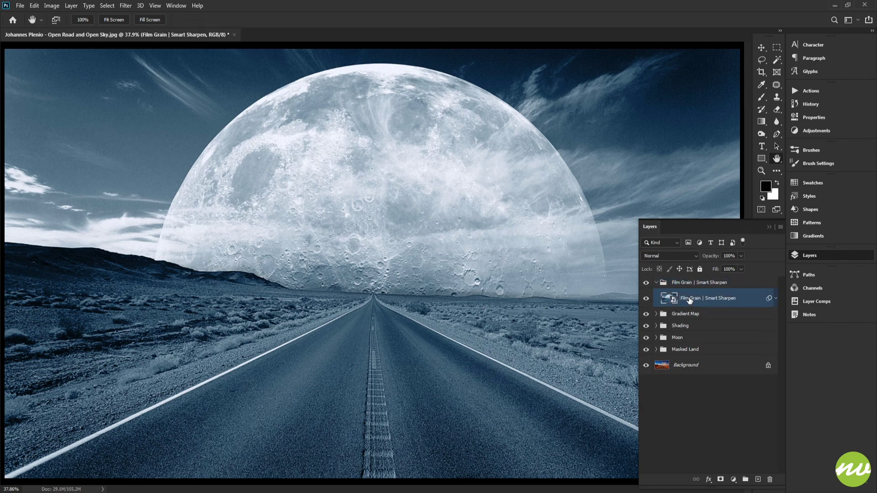
left_click(775, 299)
left_click(775, 299)
left_click(656, 283)
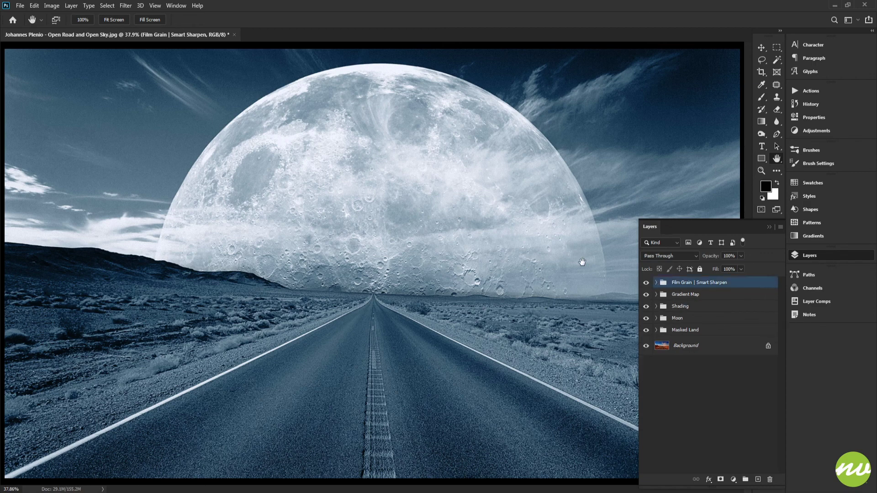
Step: Save the layered composite as PhotoEffect4.psd in Workfiles
left_click(18, 5)
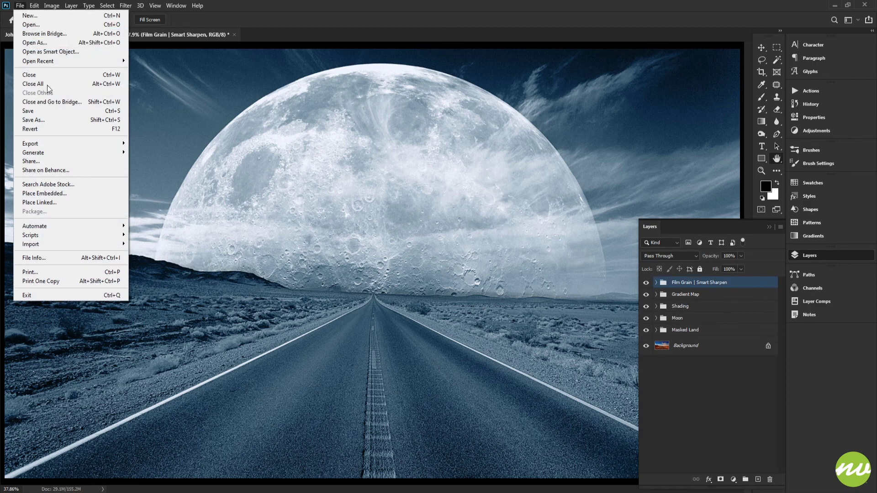
left_click(41, 118)
left_click(480, 417)
type("4")
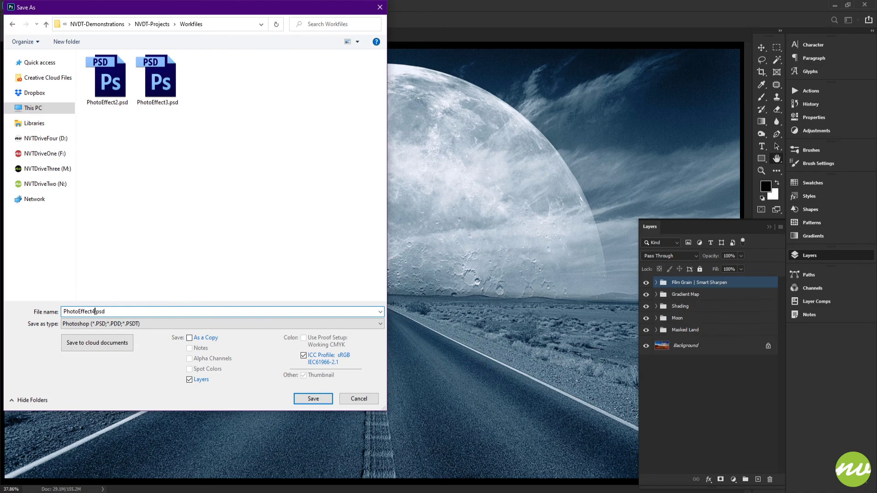
left_click(312, 399)
left_click(482, 156)
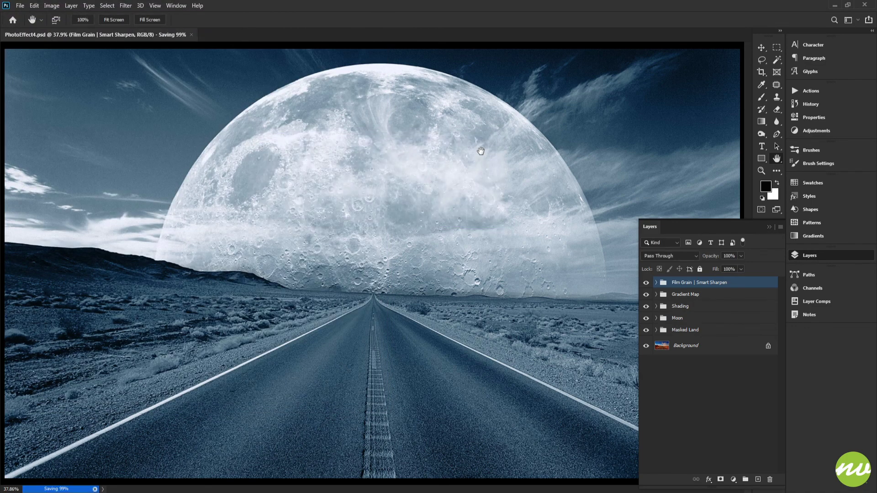
Step: Save a JPEG copy PhotoEffect4.jpg at maximum quality 12 in the Previews folder
left_click(19, 6)
left_click(46, 118)
left_click(187, 375)
left_click(188, 396)
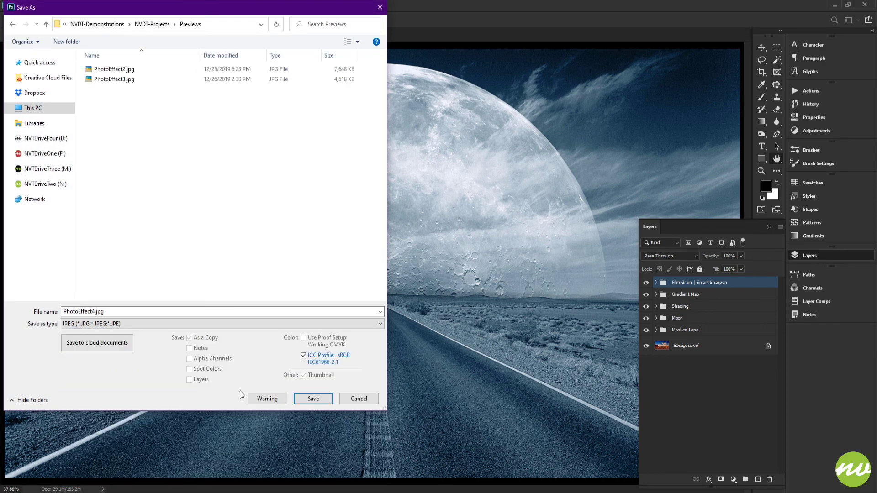
left_click(312, 397)
left_click(473, 132)
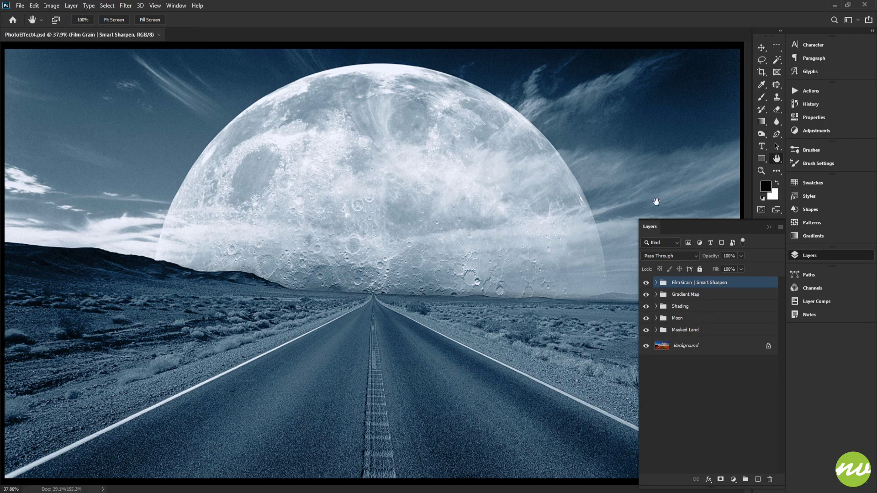
key("Tab")
key("Tab")
left_click(85, 22)
left_click_drag(456, 245, 176, 157)
left_click_drag(481, 239, 561, 272)
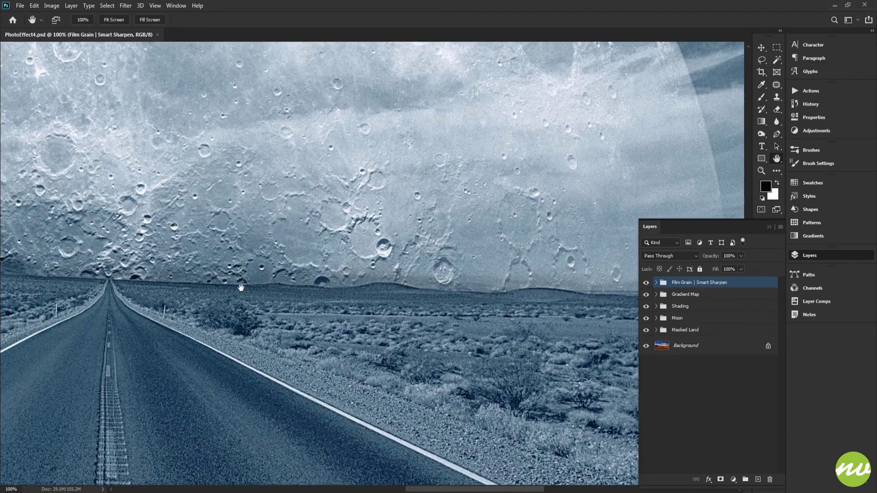
left_click_drag(231, 286, 556, 300)
left_click_drag(310, 289, 390, 305)
key("ctrl+0")
key("ctrl+minus")
key("ctrl+minus")
key("ctrl+0")
key("ctrl+minus")
key("ctrl+0")
key("ctrl+minus")
key("ctrl+minus")
key("ctrl+0")
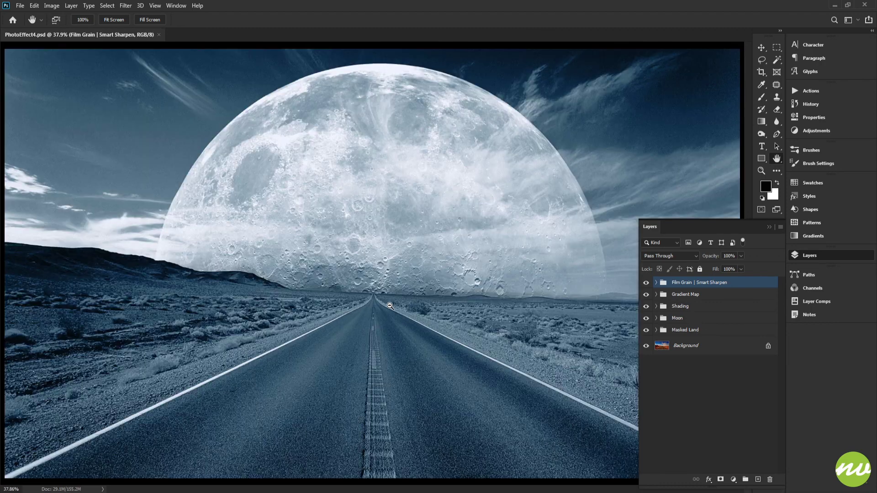
scroll(390, 305, "down", 1)
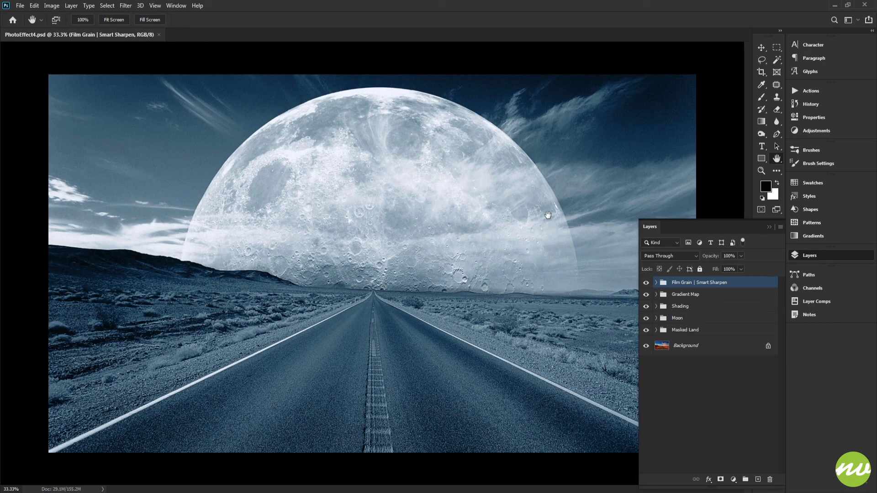